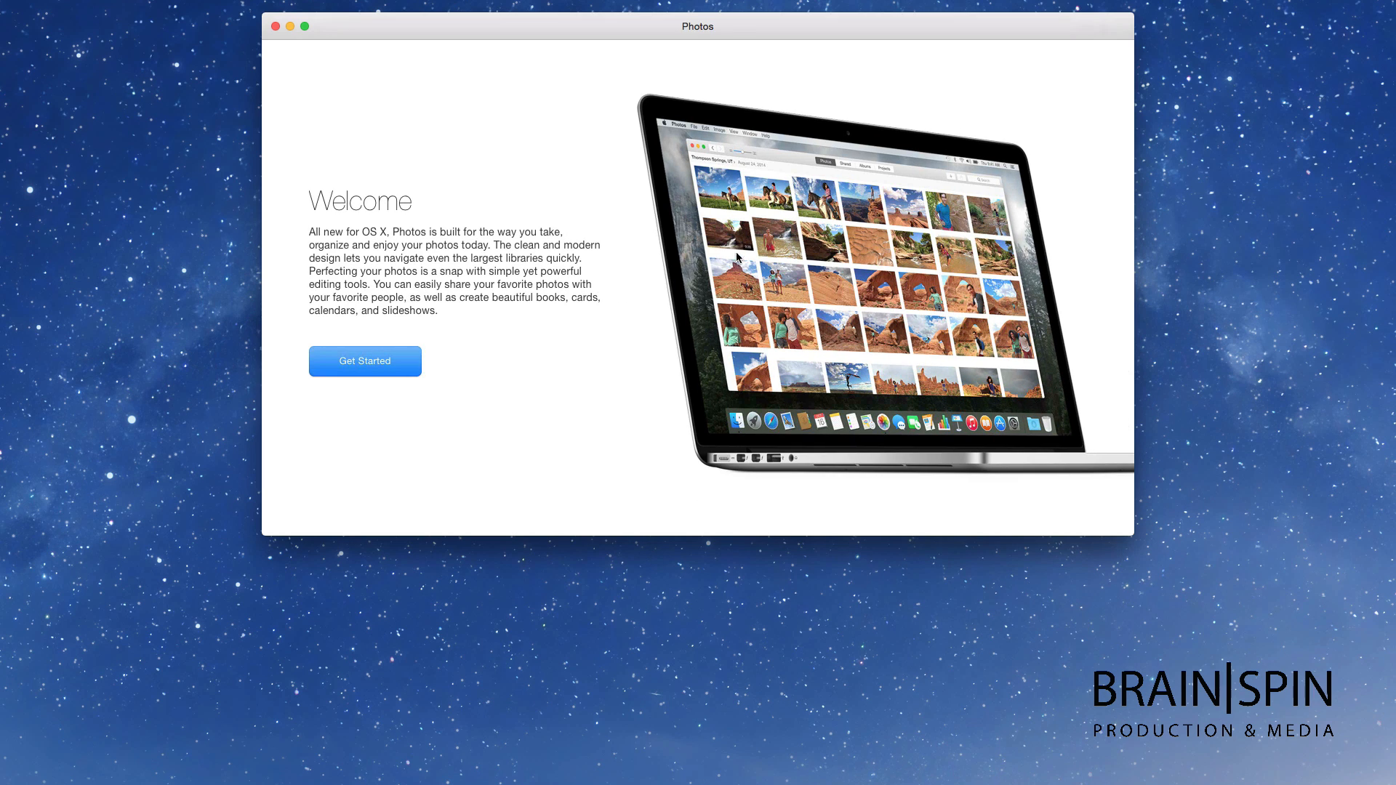
# Step: Move the Photos welcome window lower and get started preparing the photo library
pyautogui.moveTo(731, 26); pyautogui.dragTo(740, 101)
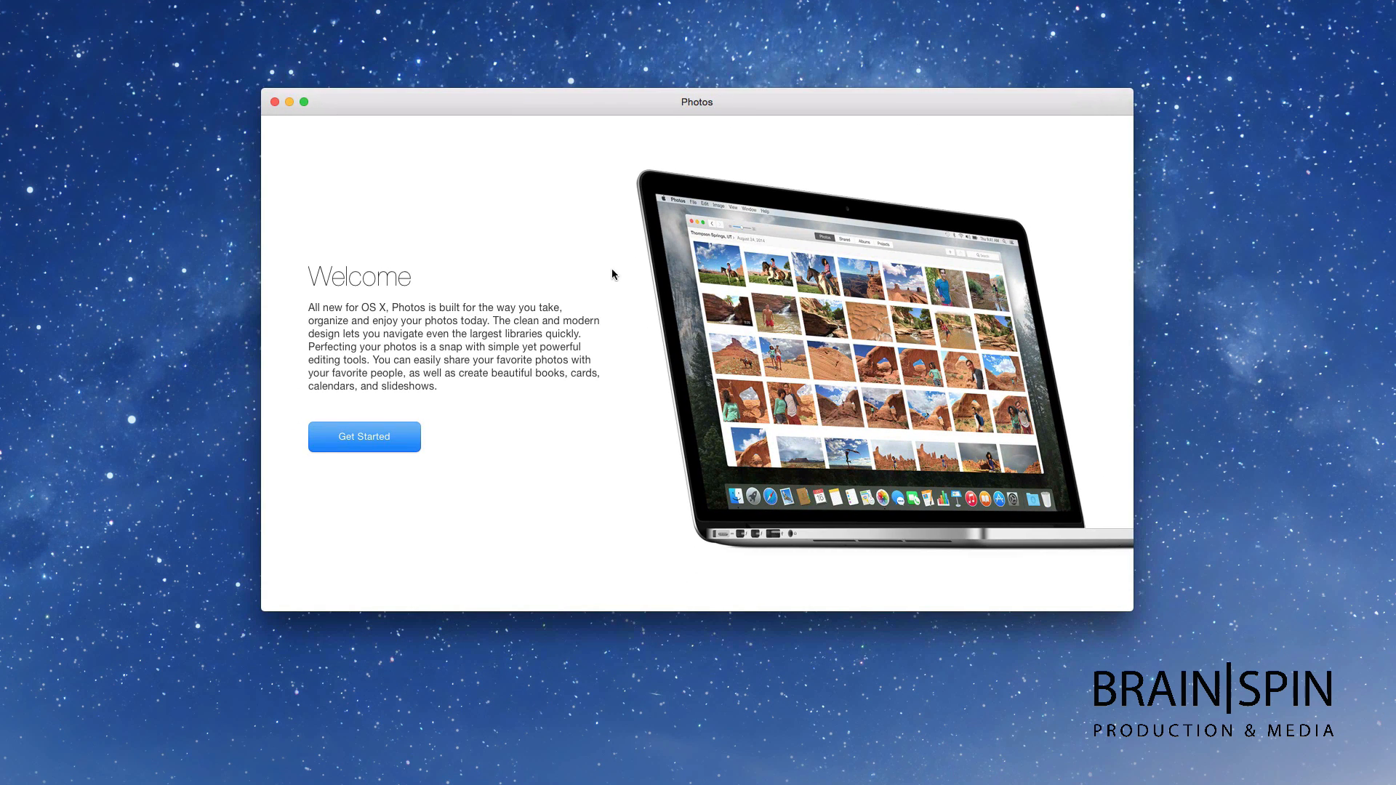
pyautogui.click(356, 438)
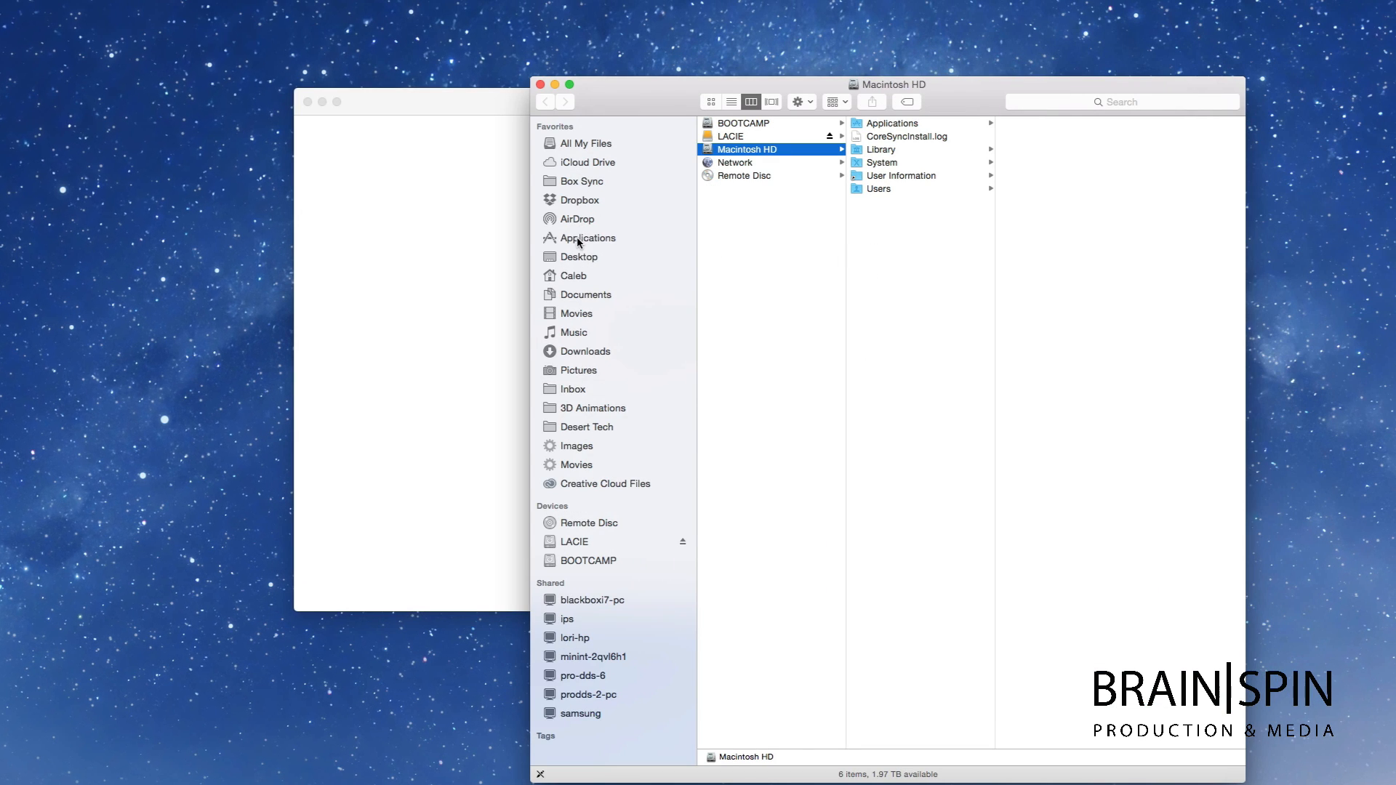
# Step: Select iMovie.app in Finder's Applications folder, then close Finder and bring Photos forward
pyautogui.click(578, 240)
pyautogui.press('i')
pyautogui.scroll(-5, 730, 402)
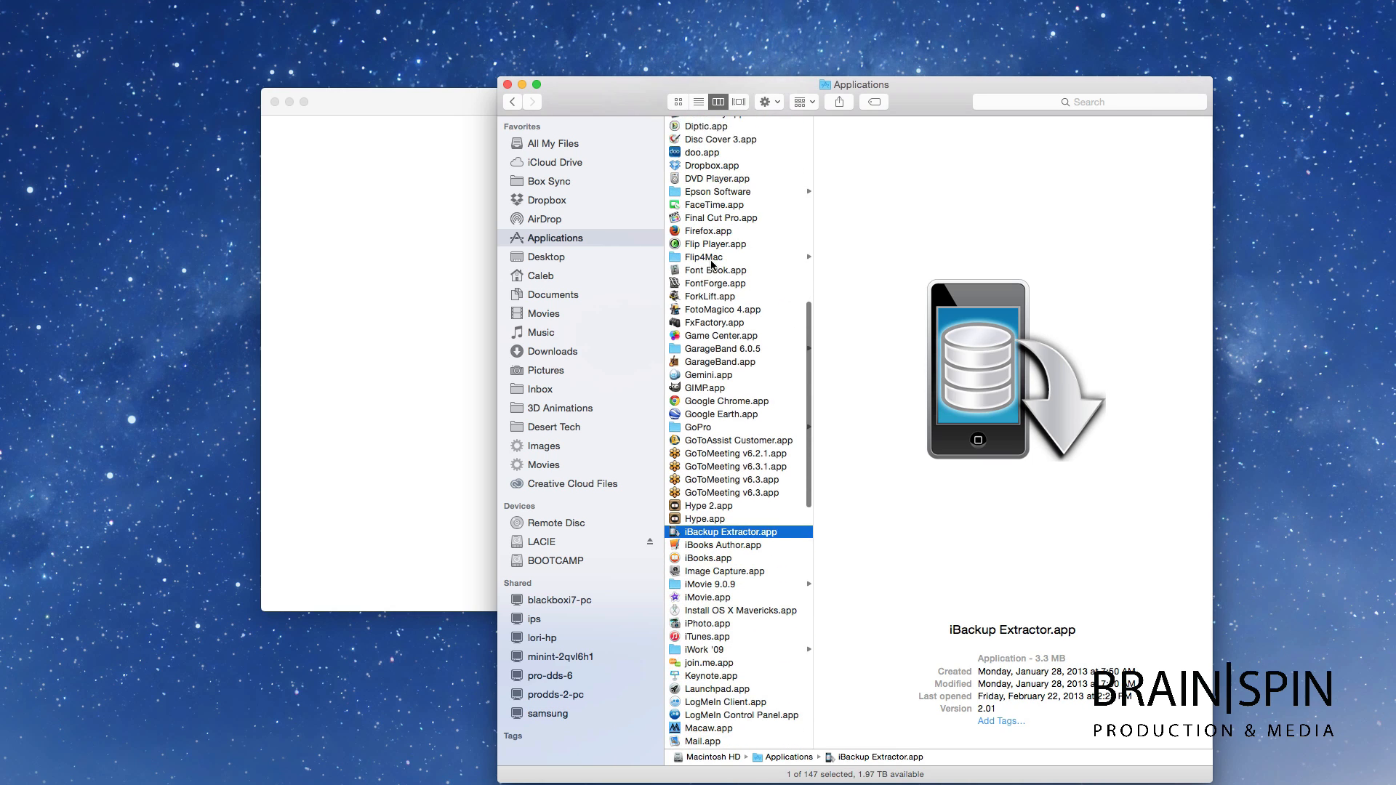
pyautogui.scroll(-5, 730, 402)
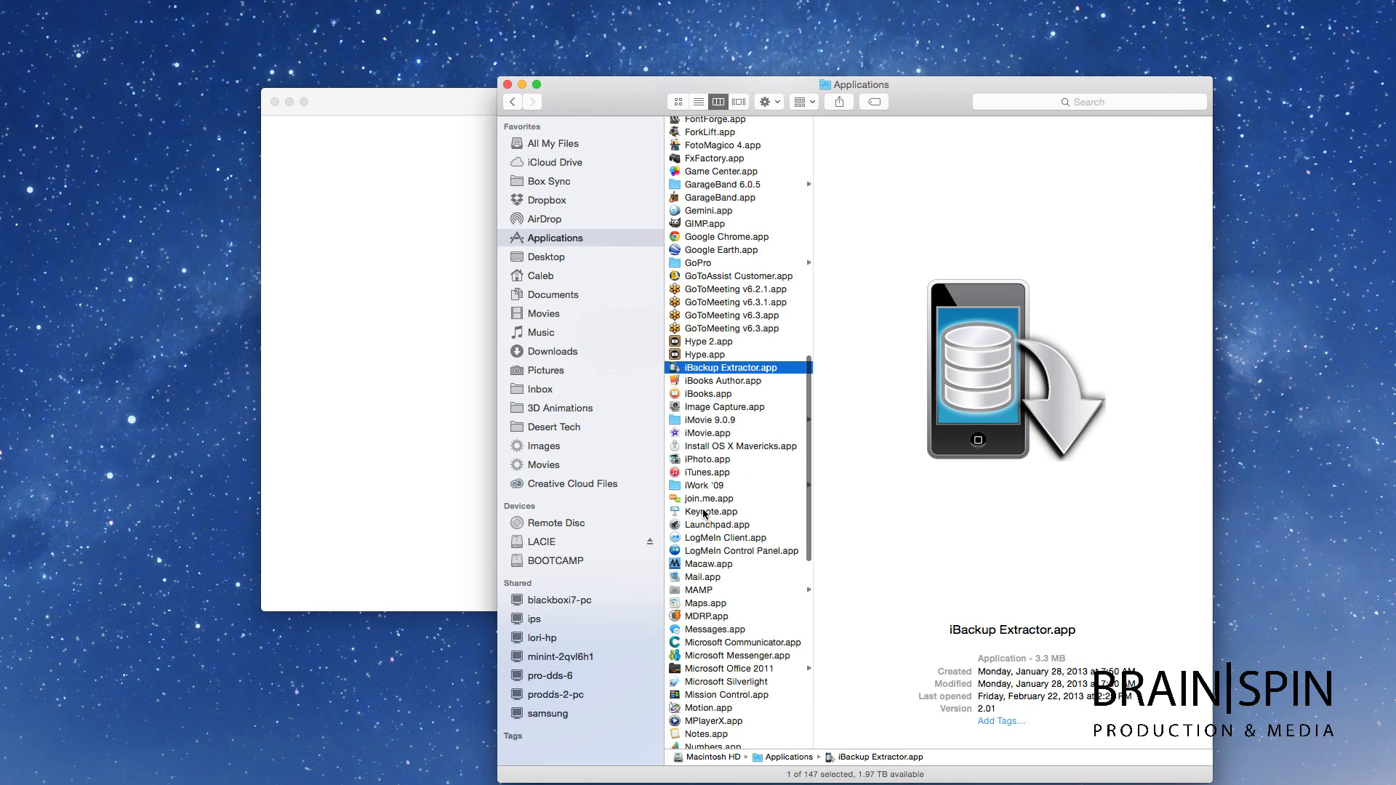
pyautogui.click(701, 433)
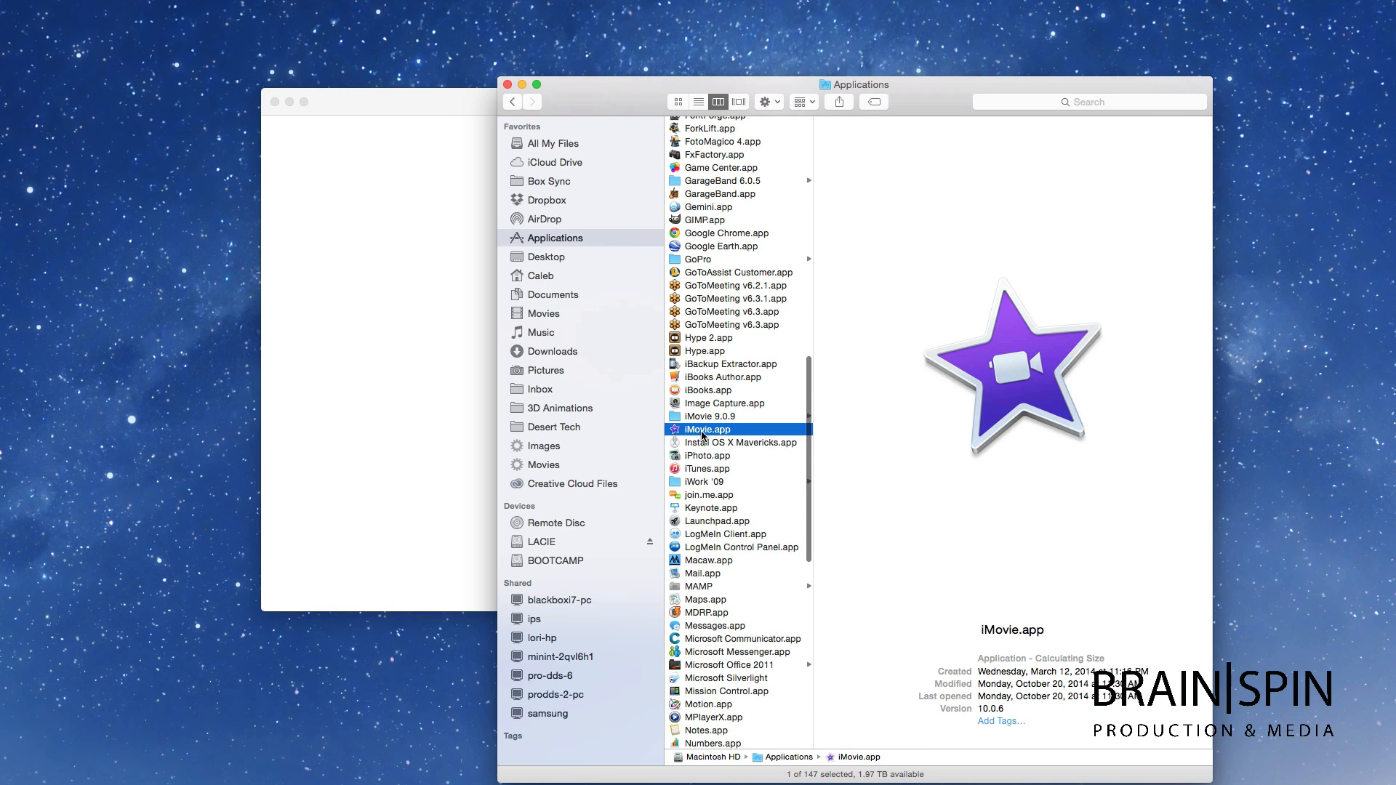
pyautogui.scroll(1, 713, 400)
pyautogui.scroll(-1, 713, 400)
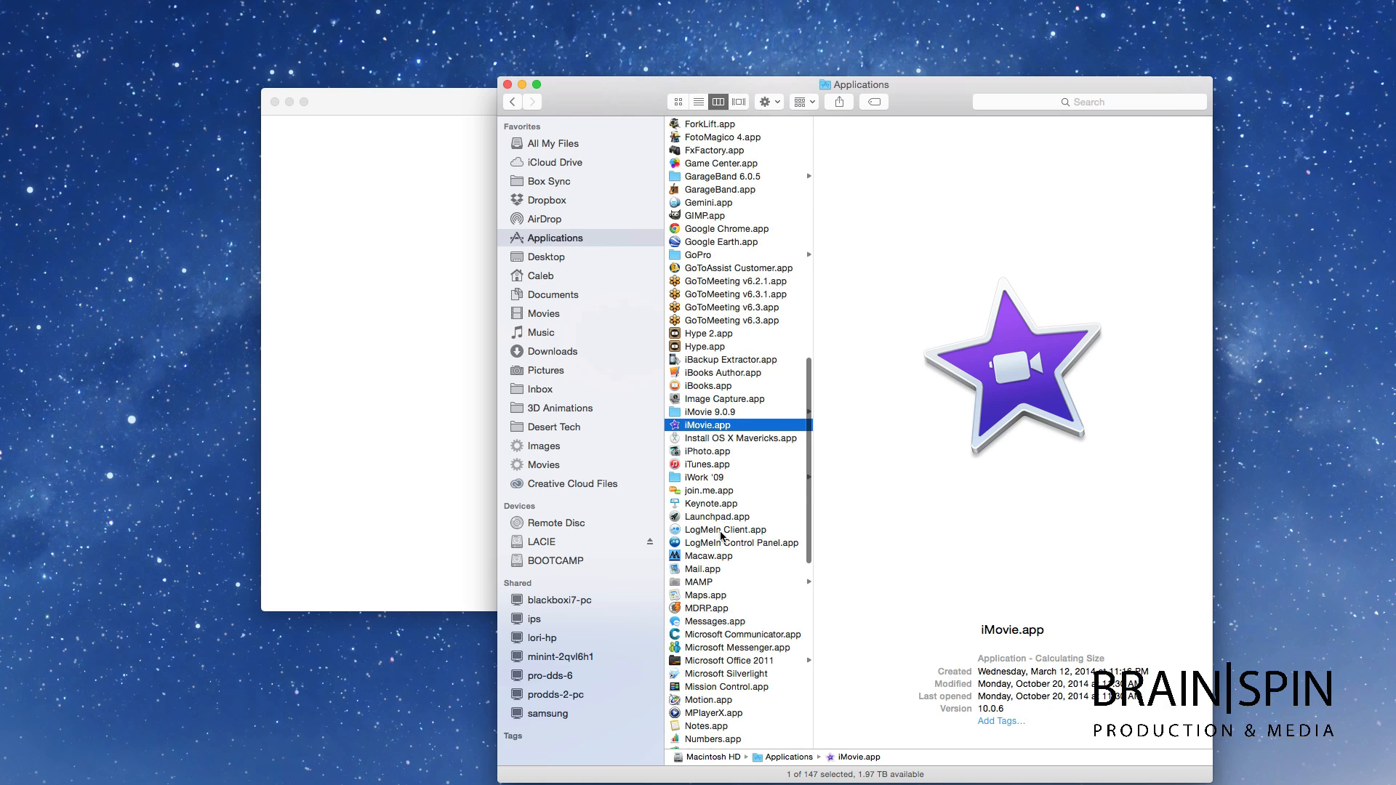
pyautogui.press('super+w')
pyautogui.click(778, 104)
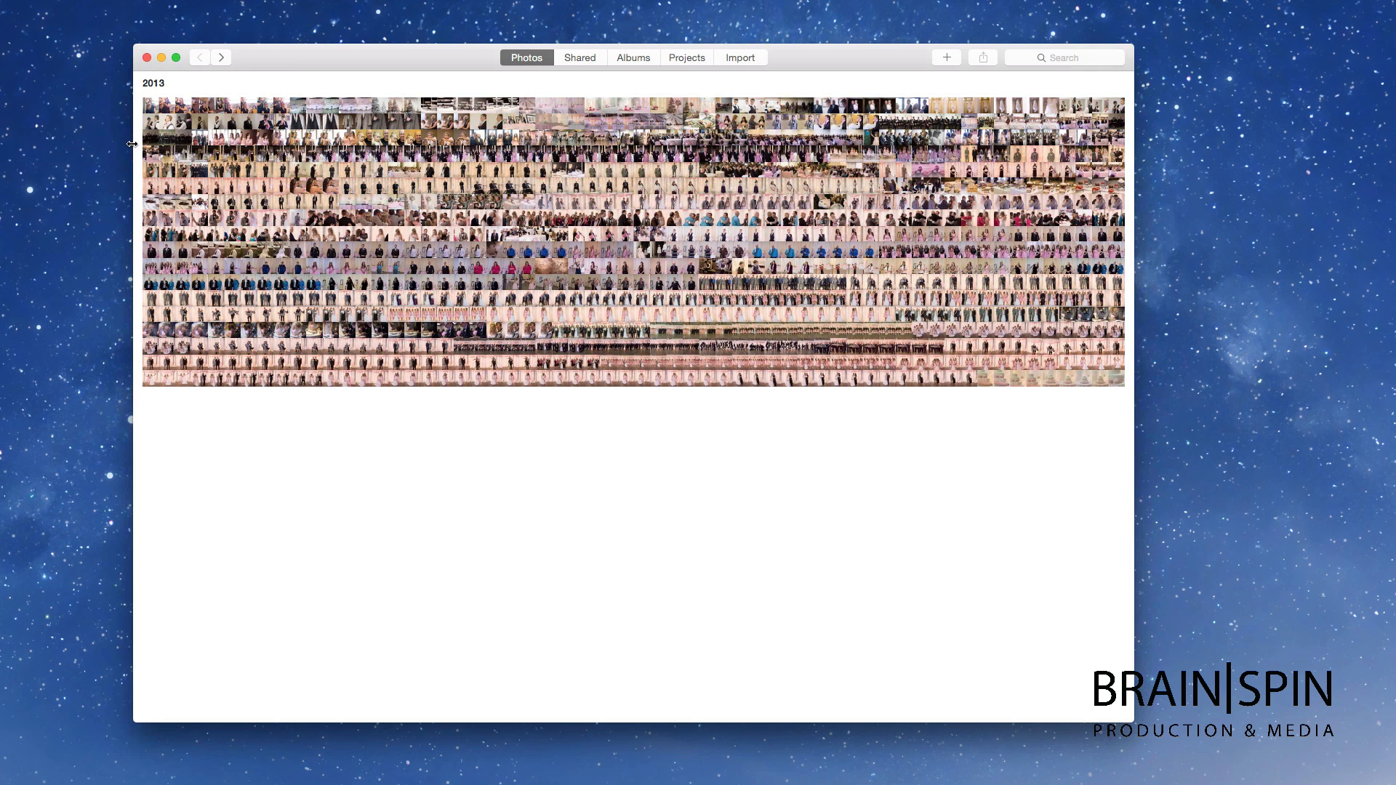
# Step: Narrow the Photos window and scroll through the shared photo stream
pyautogui.moveTo(134, 147); pyautogui.dragTo(144, 147)
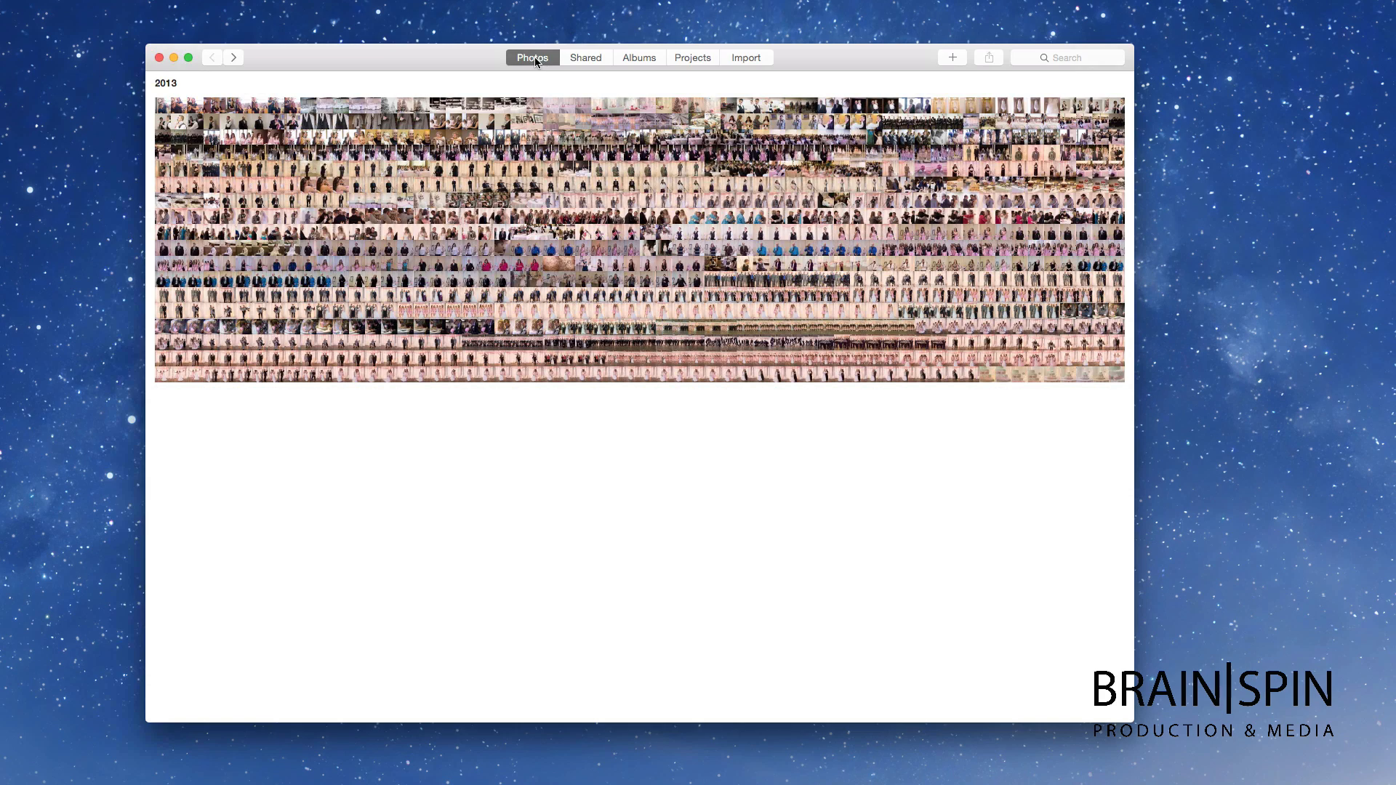
pyautogui.click(585, 58)
pyautogui.scroll(-10, 605, 130)
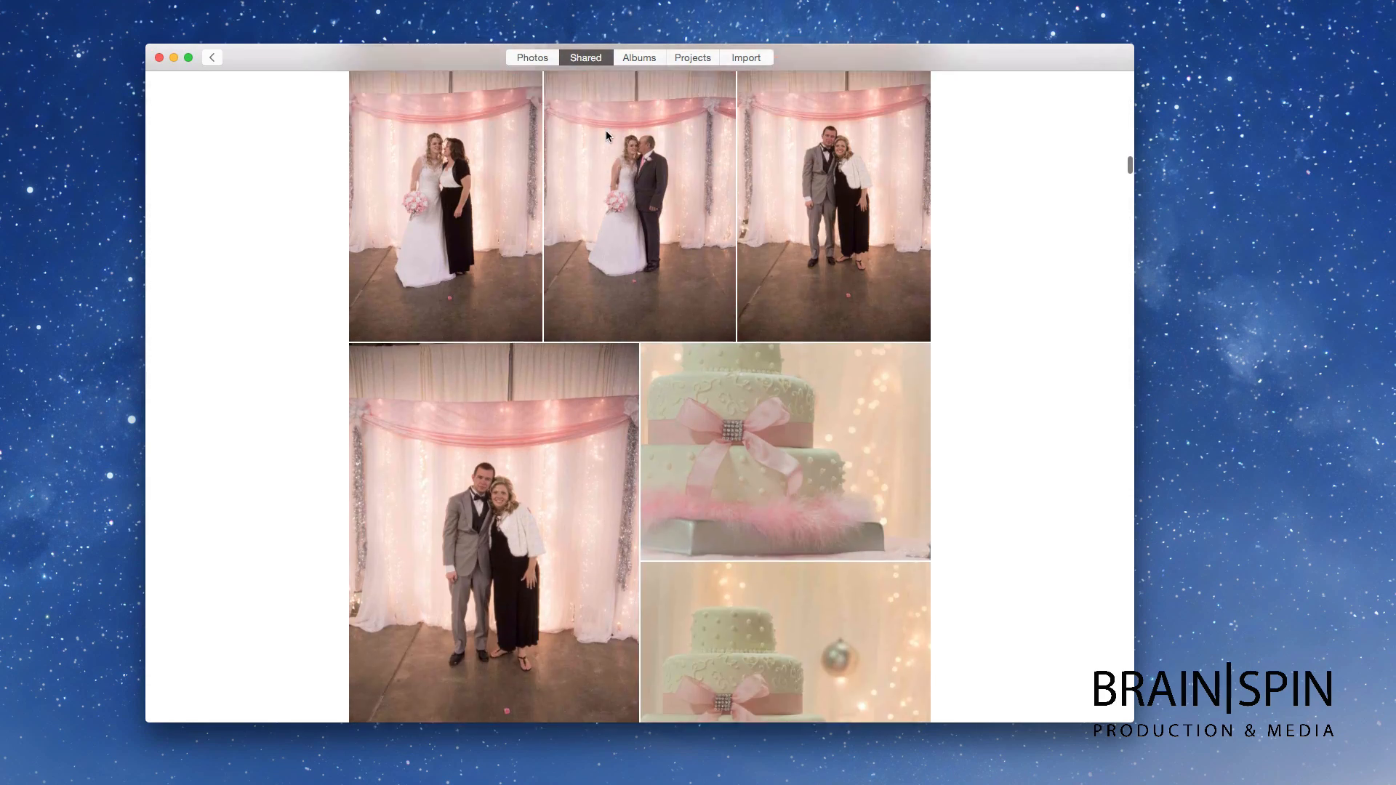
pyautogui.scroll(10, 607, 135)
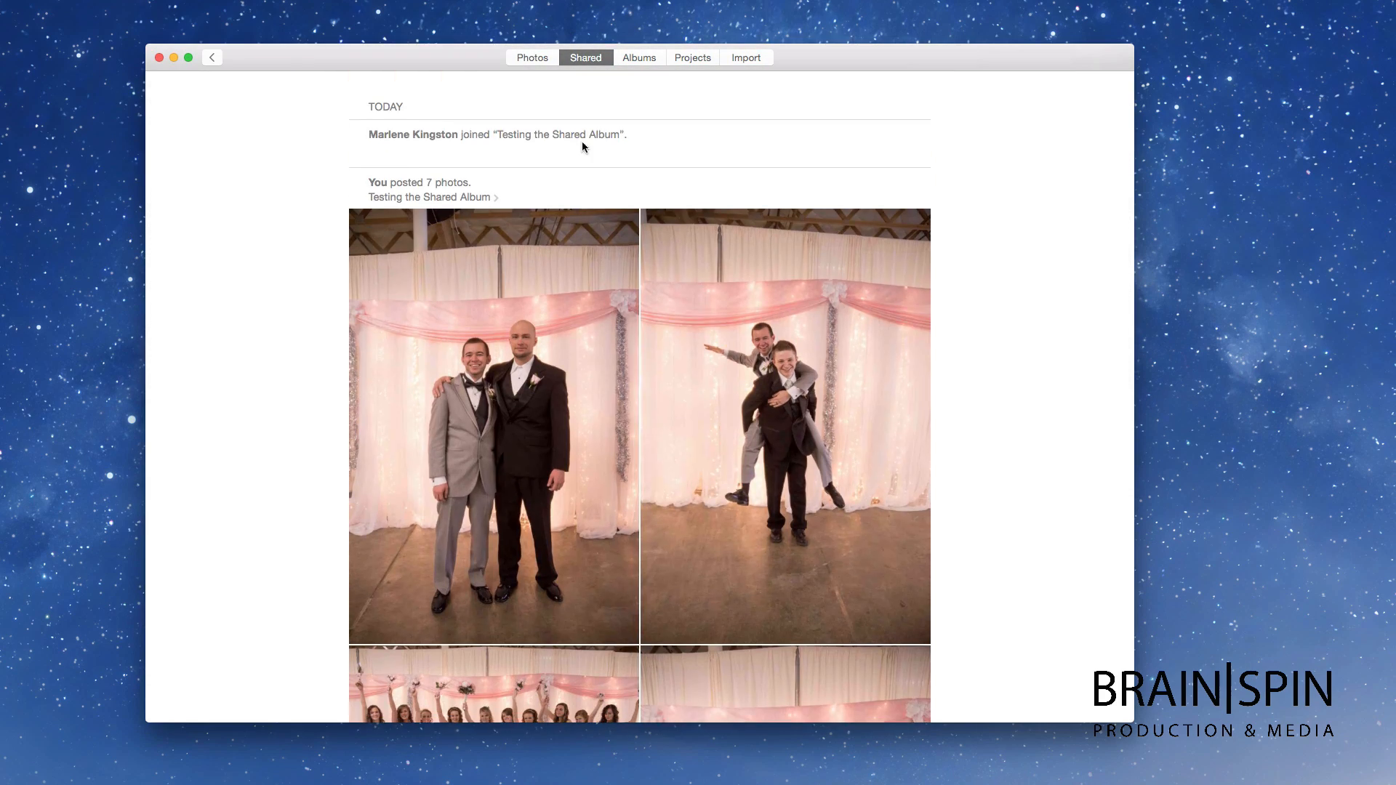
pyautogui.scroll(-10, 543, 155)
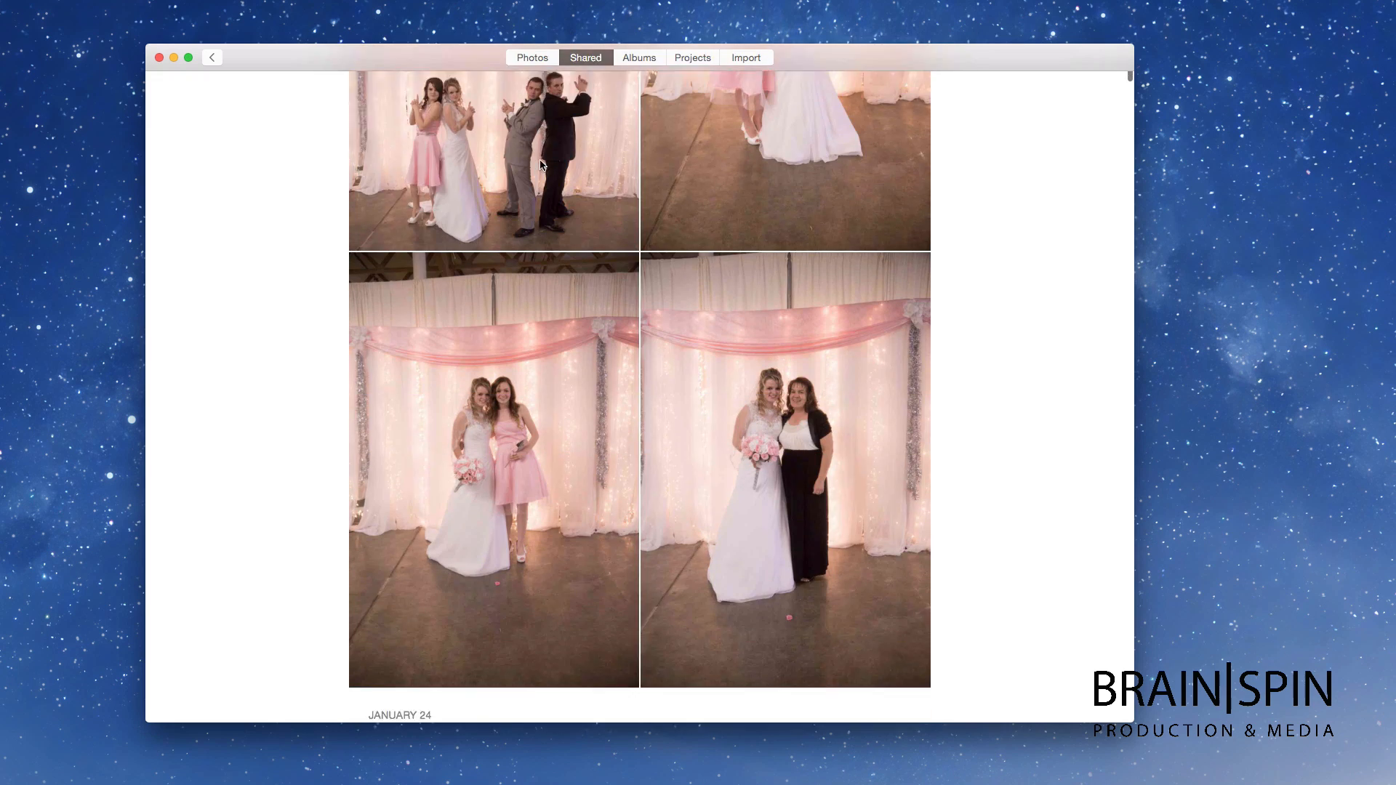
pyautogui.scroll(-15, 541, 160)
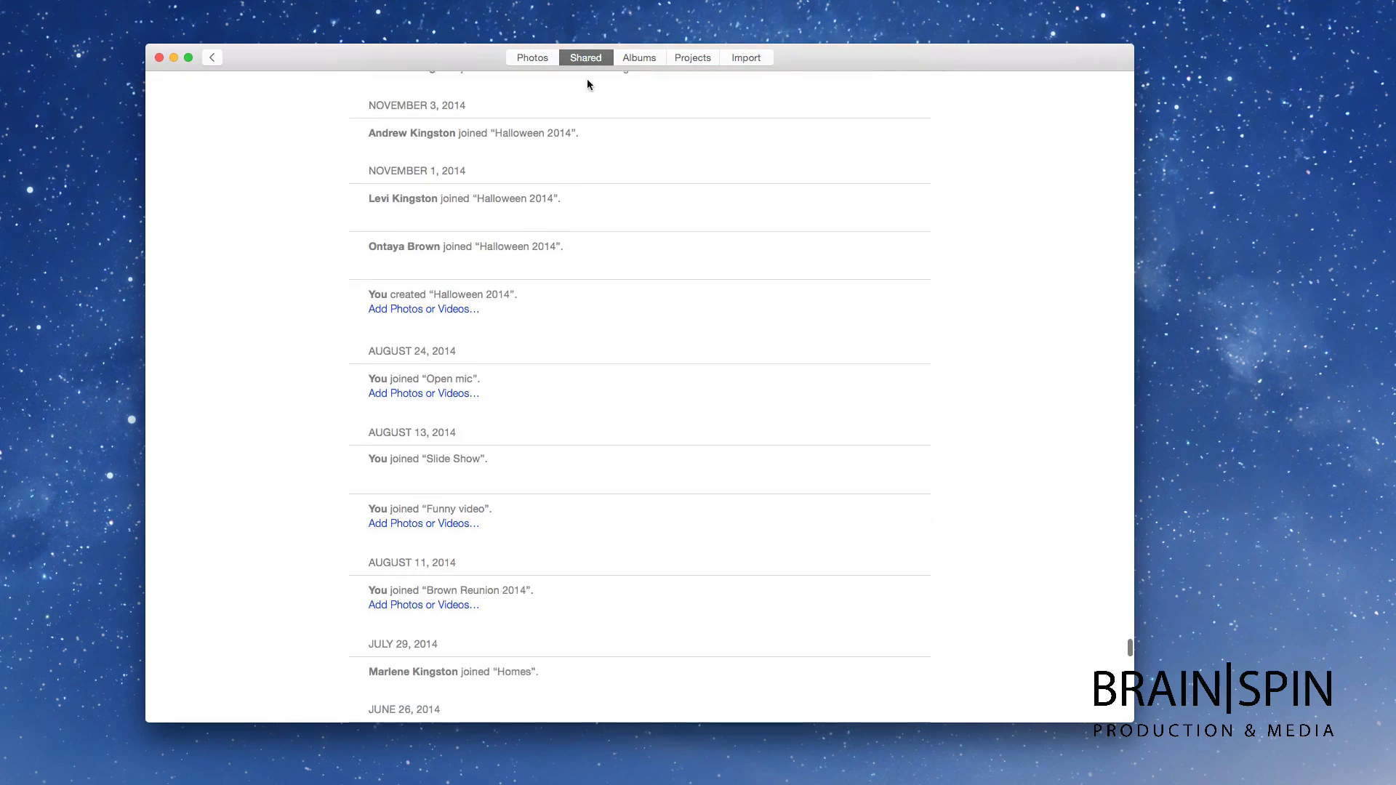
# Step: Browse the grid of shared albums, then switch to the Albums overview
pyautogui.click(211, 57)
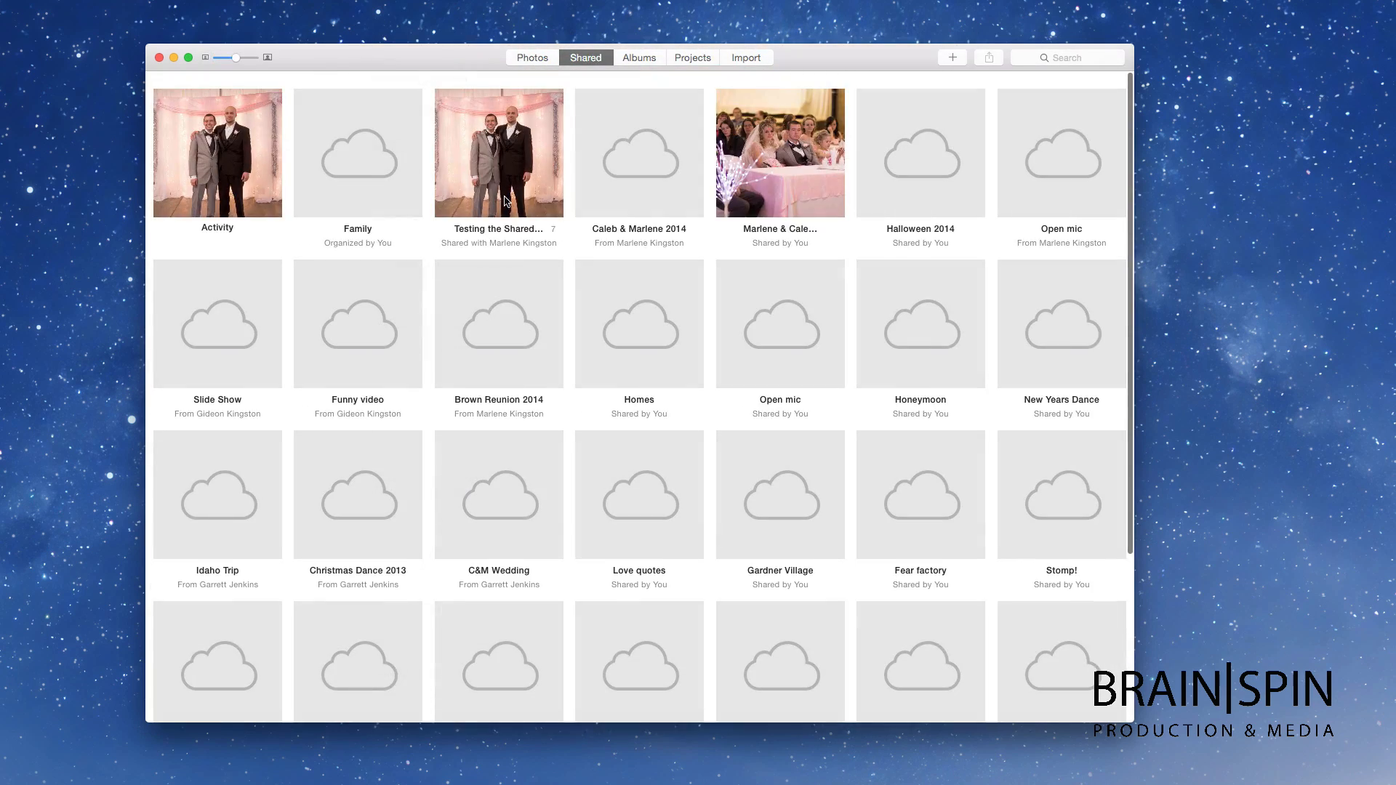
pyautogui.scroll(-5, 506, 210)
pyautogui.scroll(6, 506, 206)
pyautogui.click(637, 58)
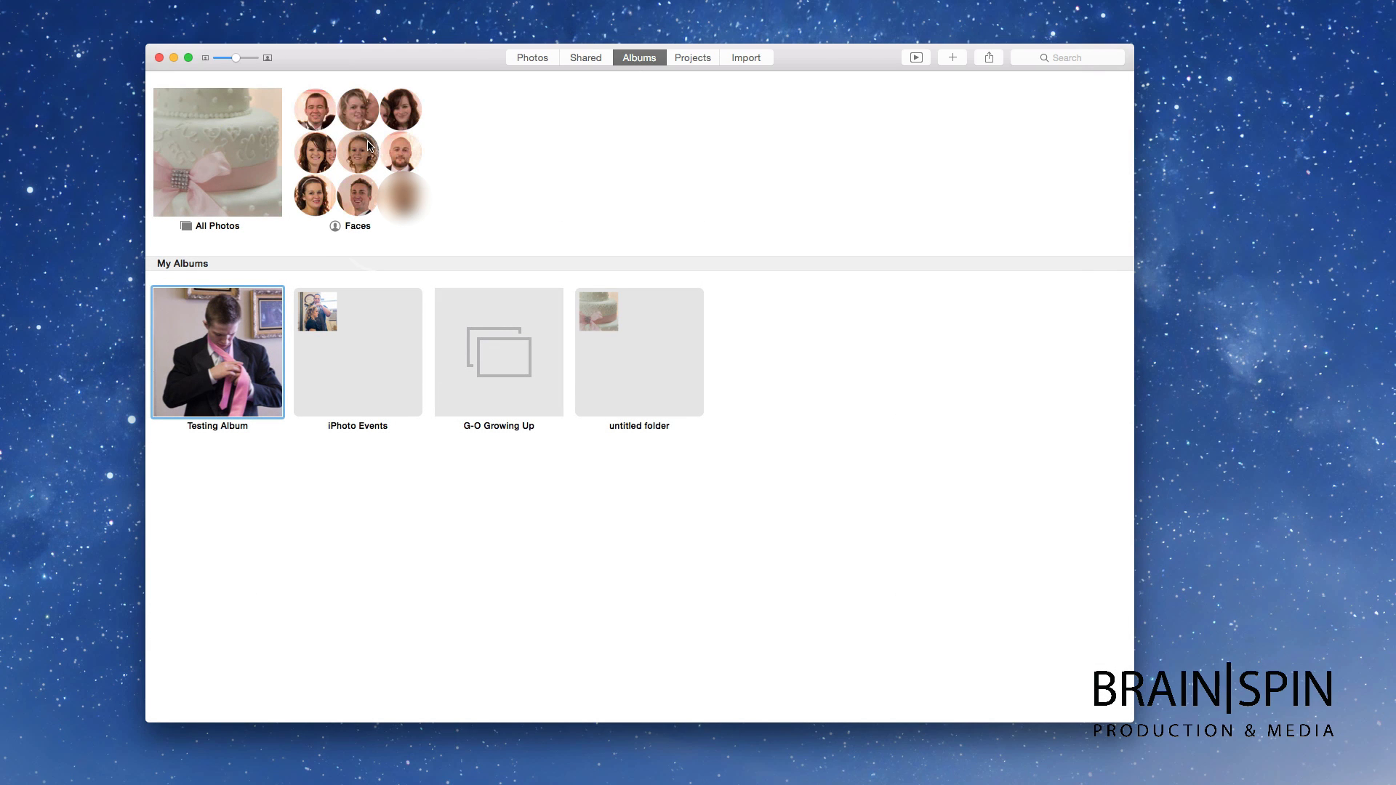
# Step: Open the Faces album and begin identifying people
pyautogui.click(357, 207)
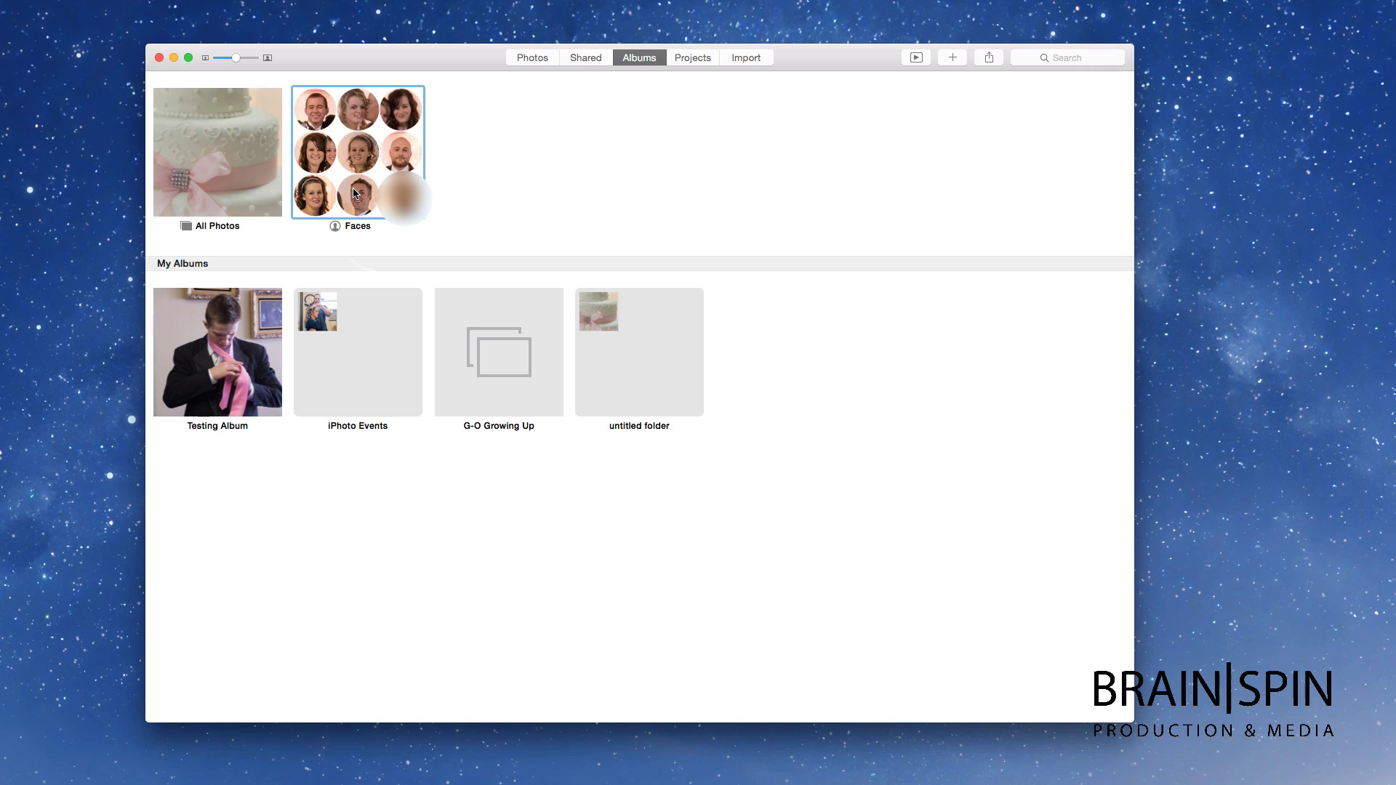
pyautogui.doubleClick(354, 193)
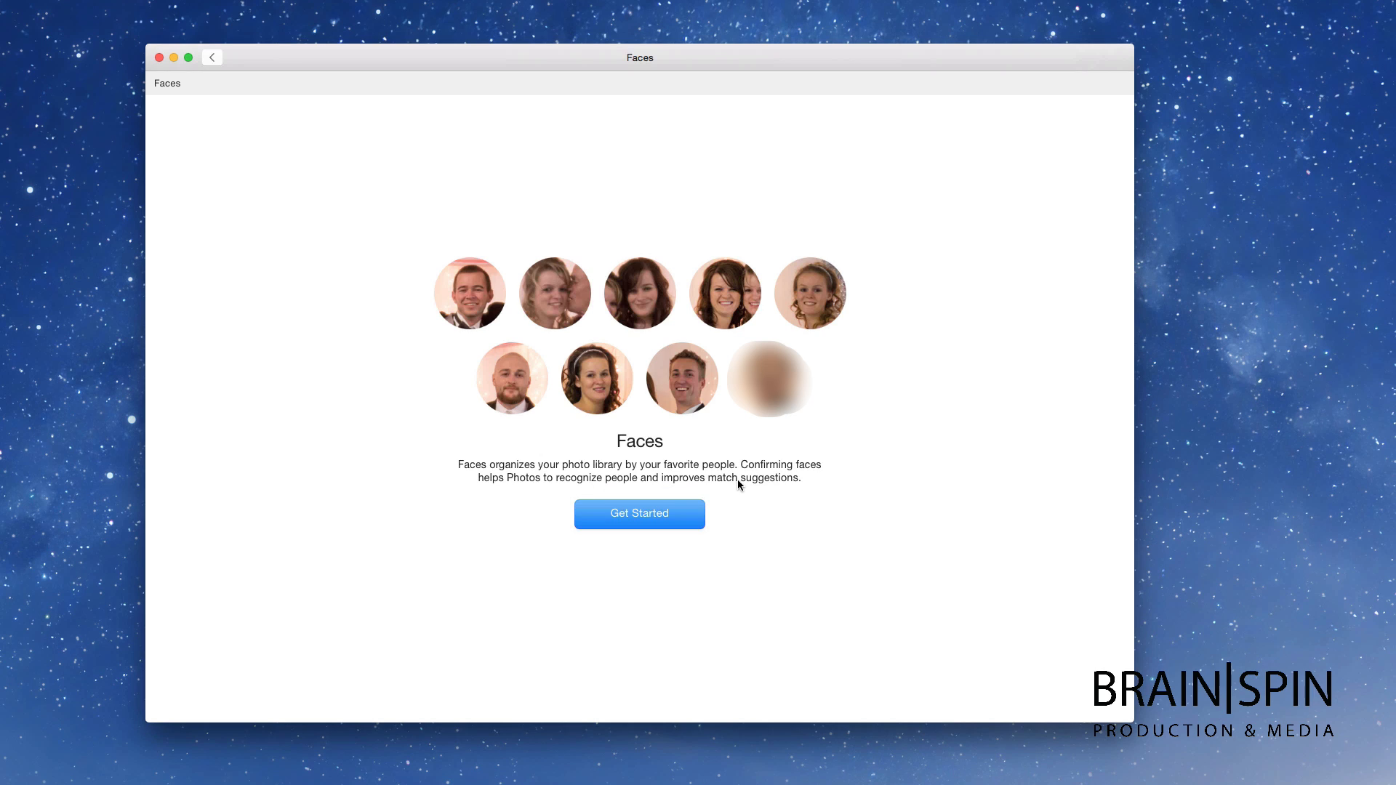
pyautogui.click(642, 515)
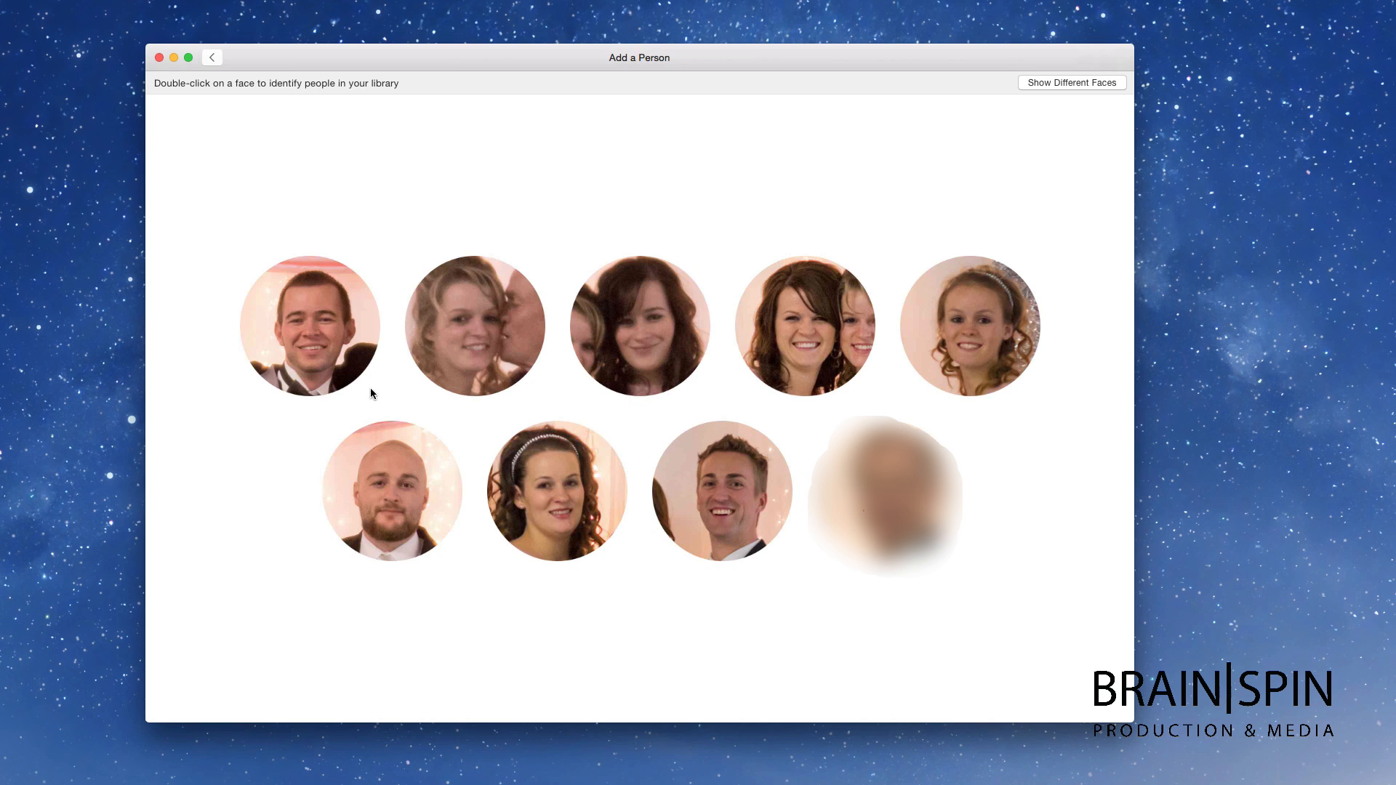
# Step: Name the first man's face by typing the contact's name and picking the matching suggestion
pyautogui.click(331, 359)
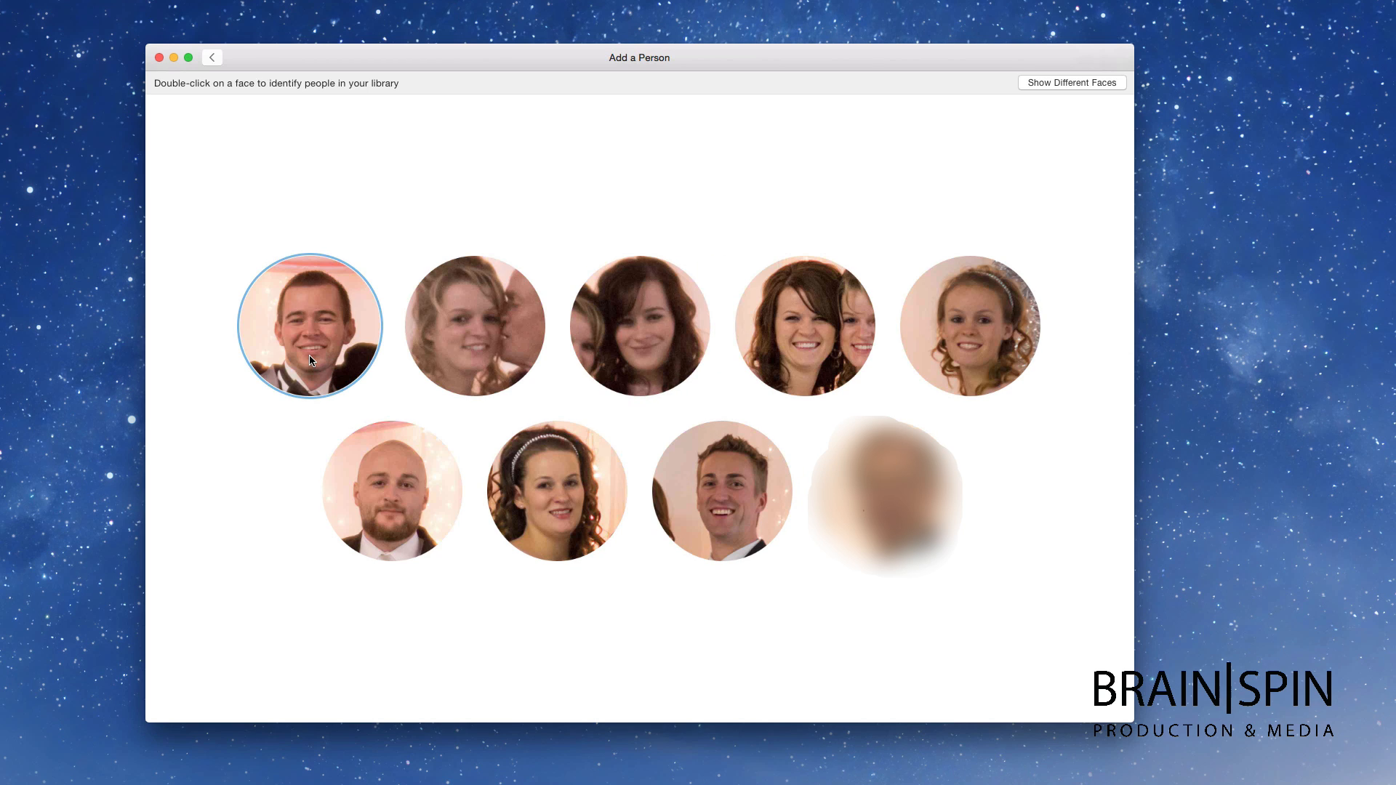
pyautogui.doubleClick(302, 334)
pyautogui.write('Caleb')
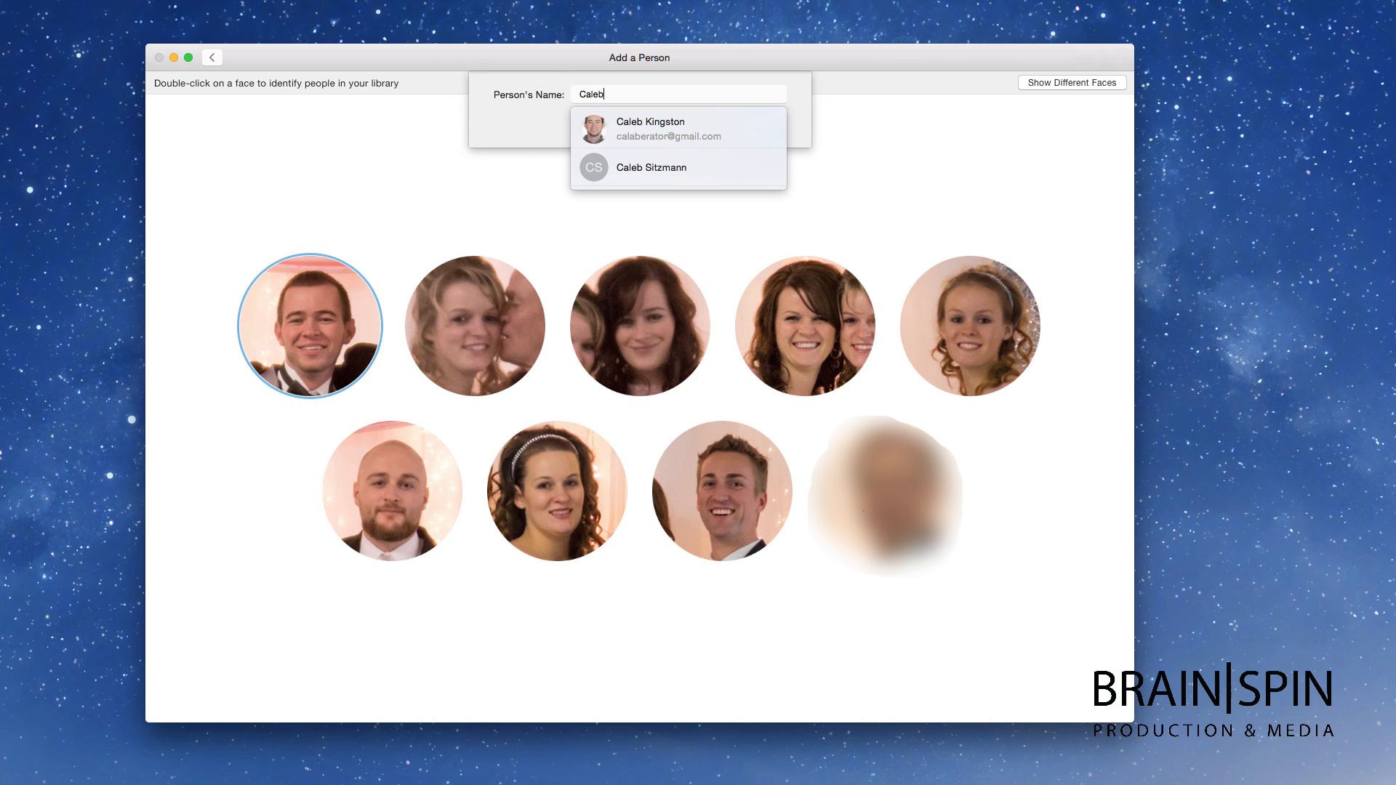
pyautogui.click(638, 132)
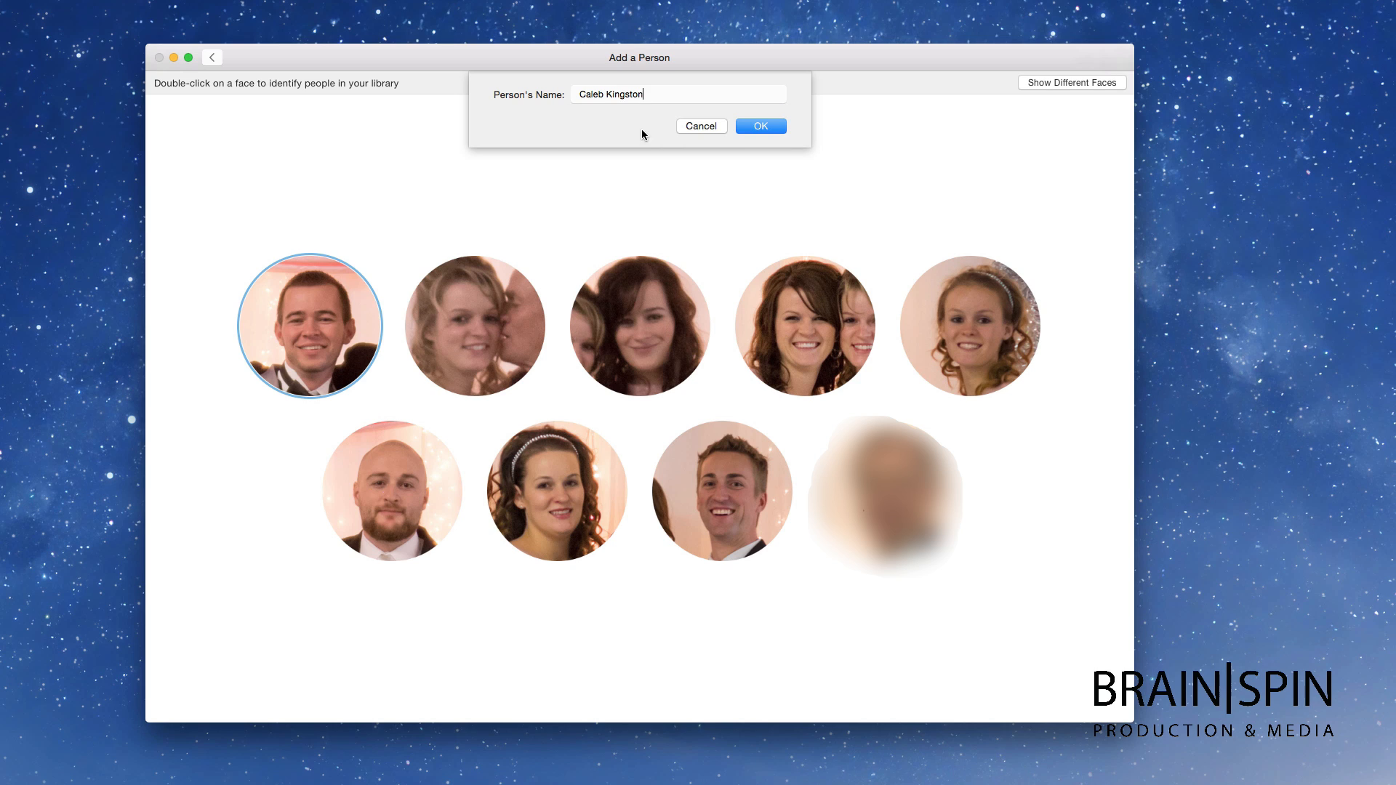
pyautogui.click(757, 126)
pyautogui.press('Return')
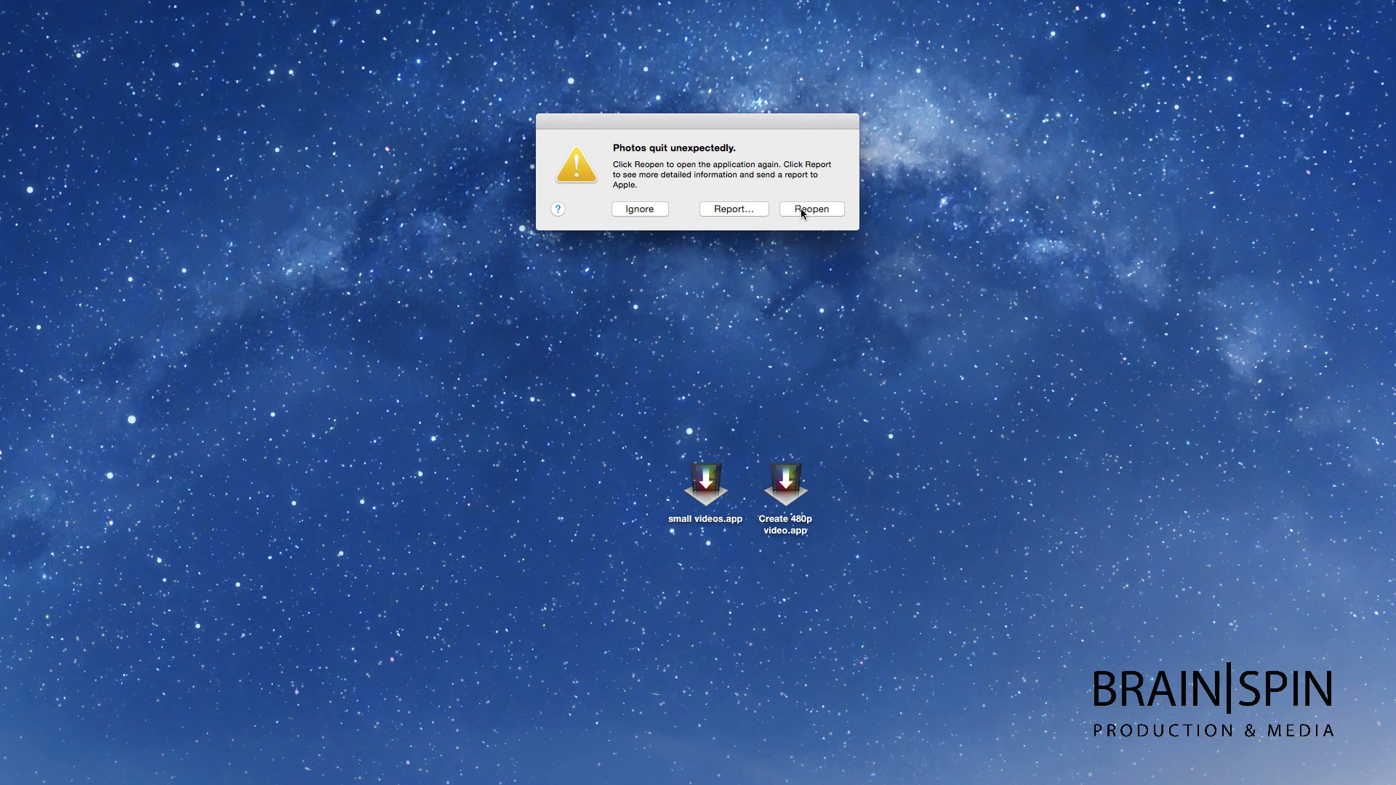
# Step: Reopen Photos, reject the mismatched photo, confirm the rest (61 tagged), and show all Faces
pyautogui.click(803, 212)
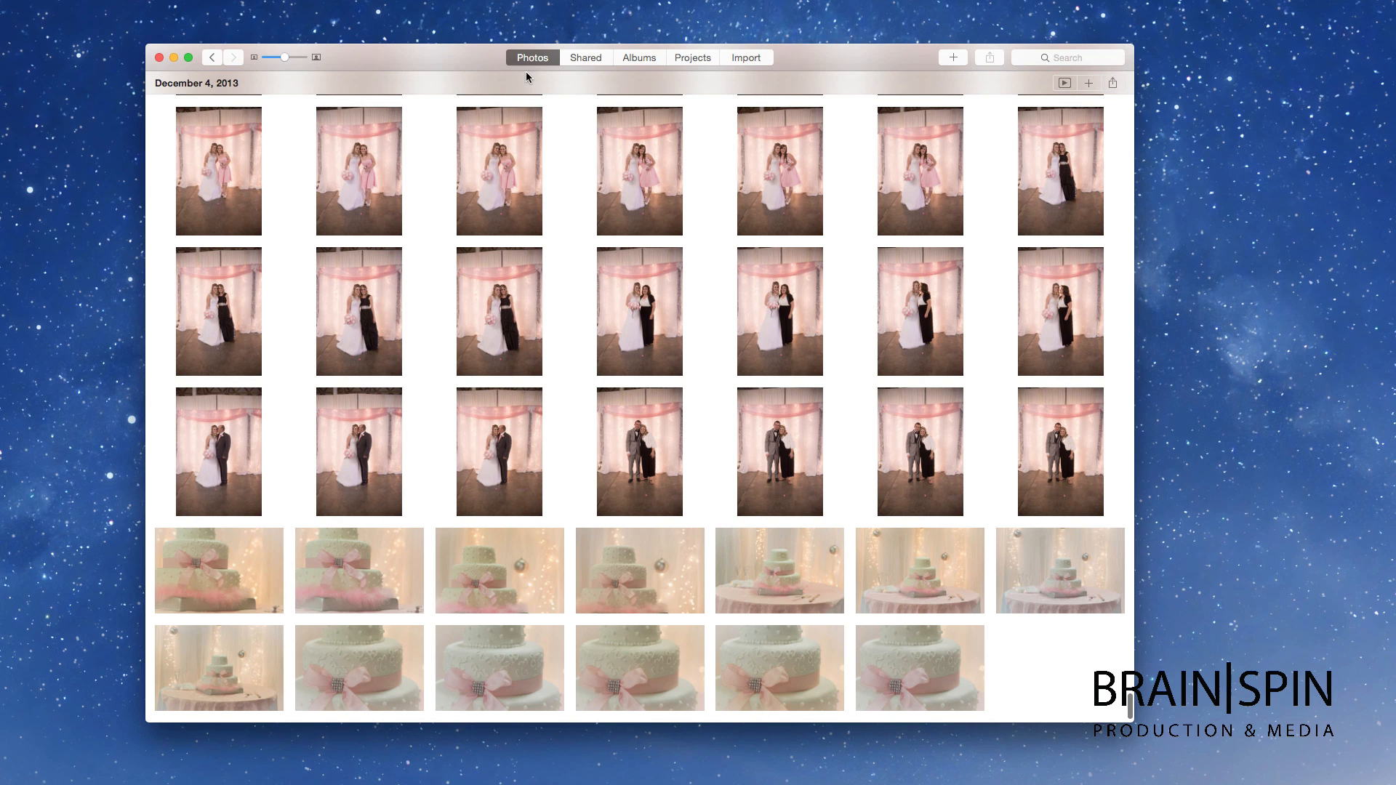
pyautogui.click(583, 58)
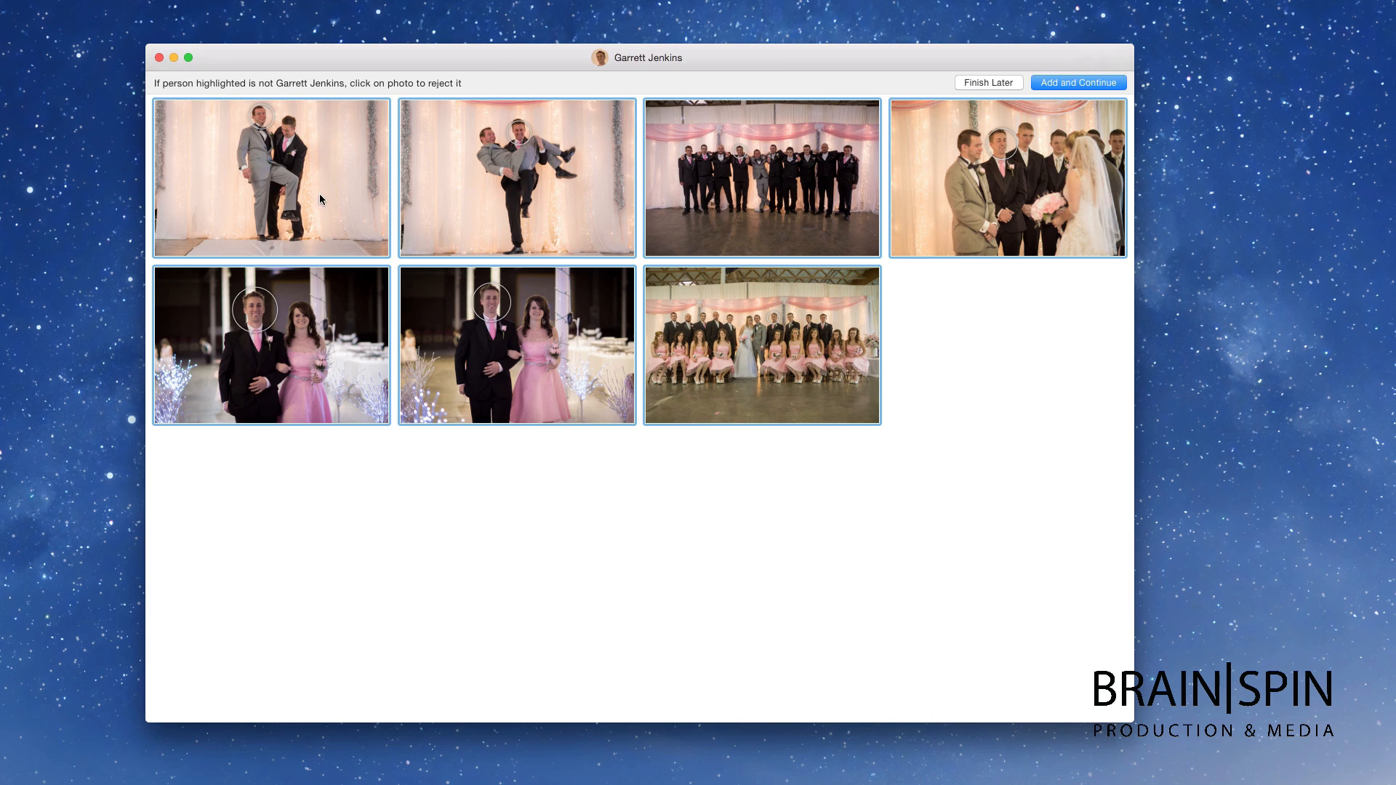
pyautogui.click(357, 252)
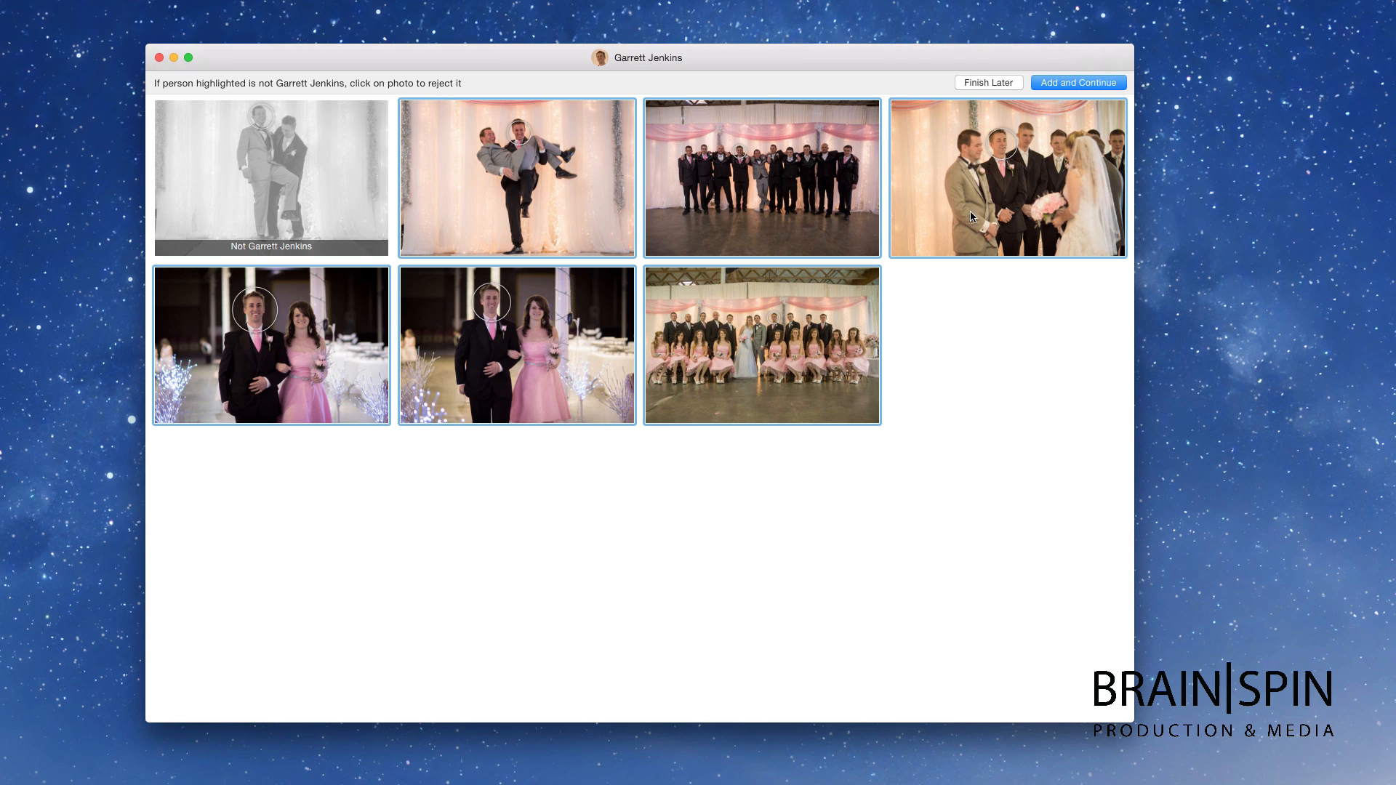
pyautogui.click(1079, 85)
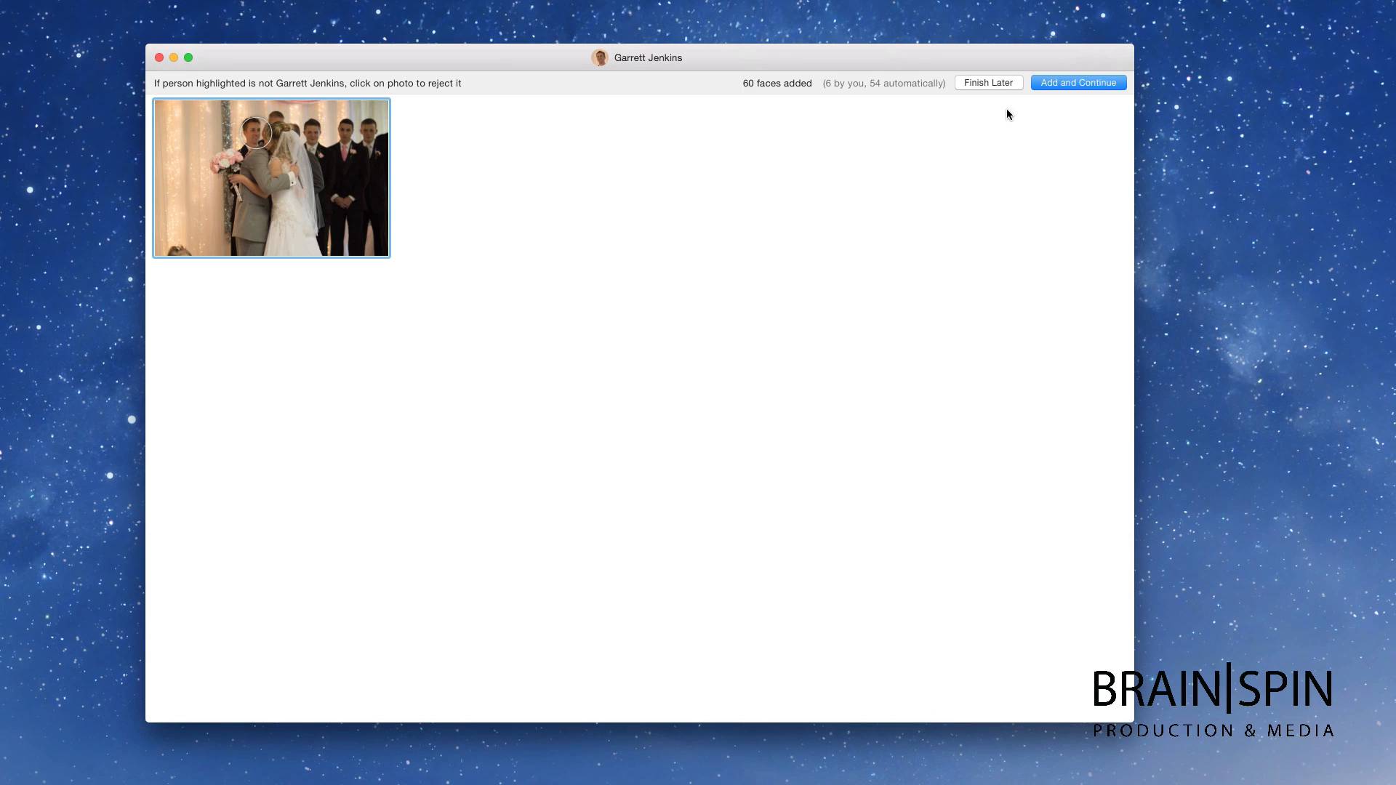
pyautogui.click(1086, 83)
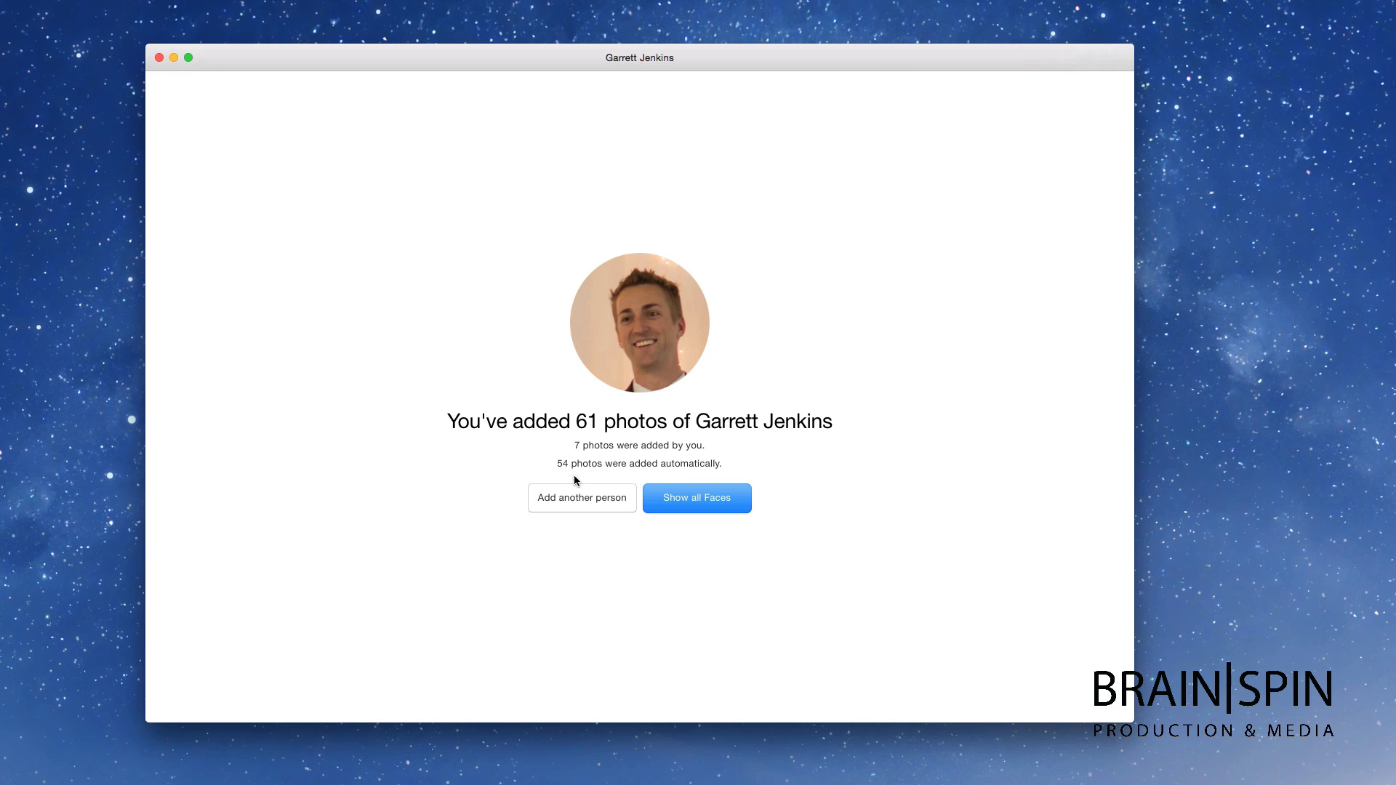
pyautogui.click(650, 502)
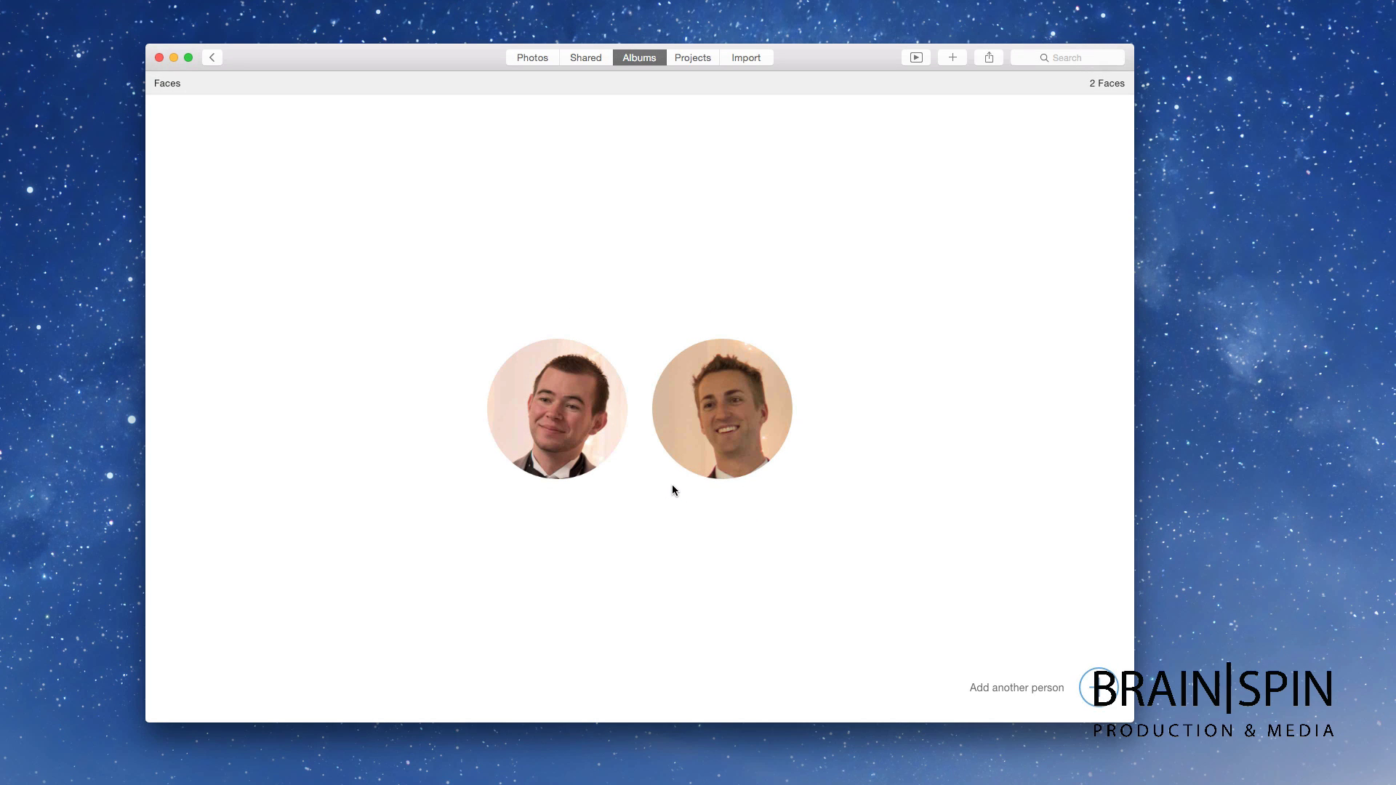
# Step: Open the smiling man's photos and enlarge the thumbnails
pyautogui.click(712, 435)
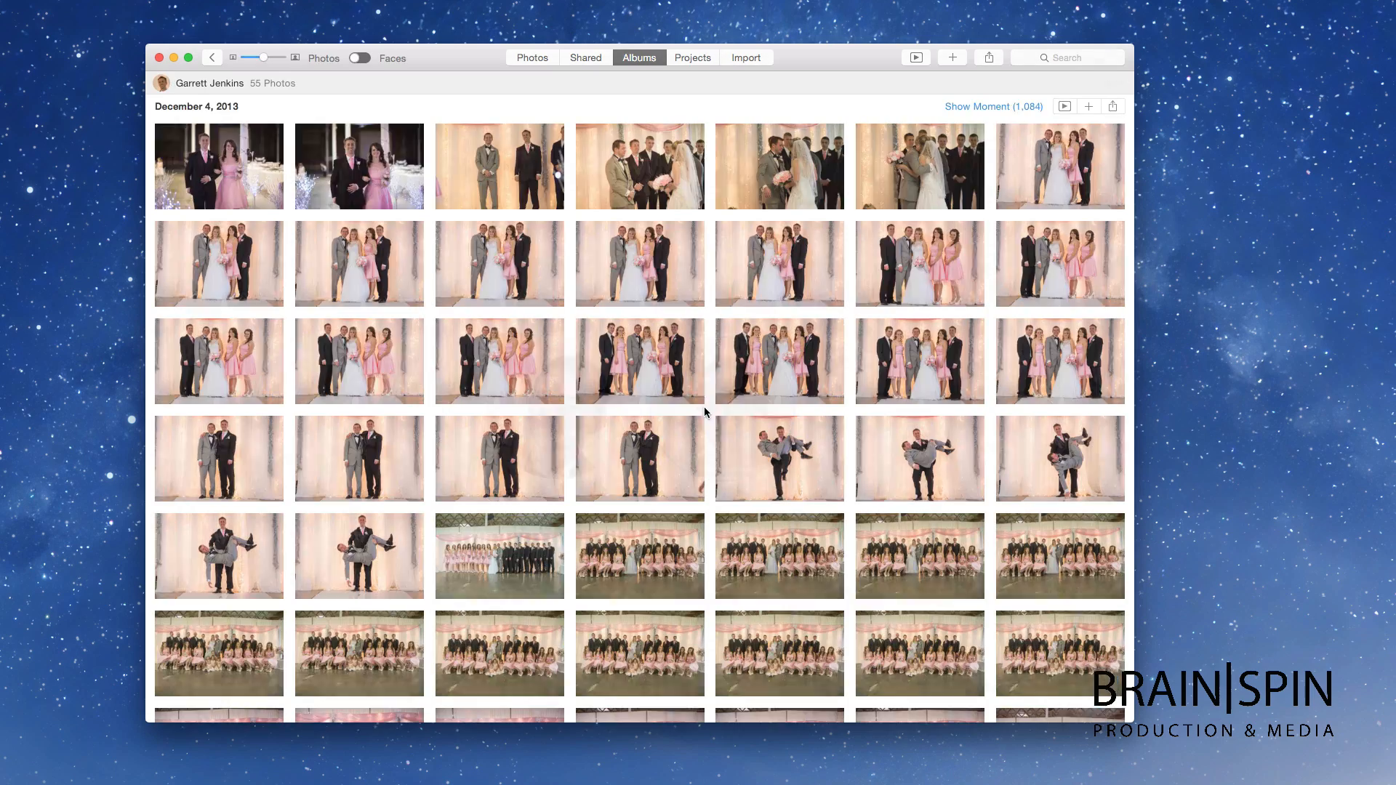
pyautogui.scroll(-3, 686, 382)
pyautogui.scroll(5, 687, 386)
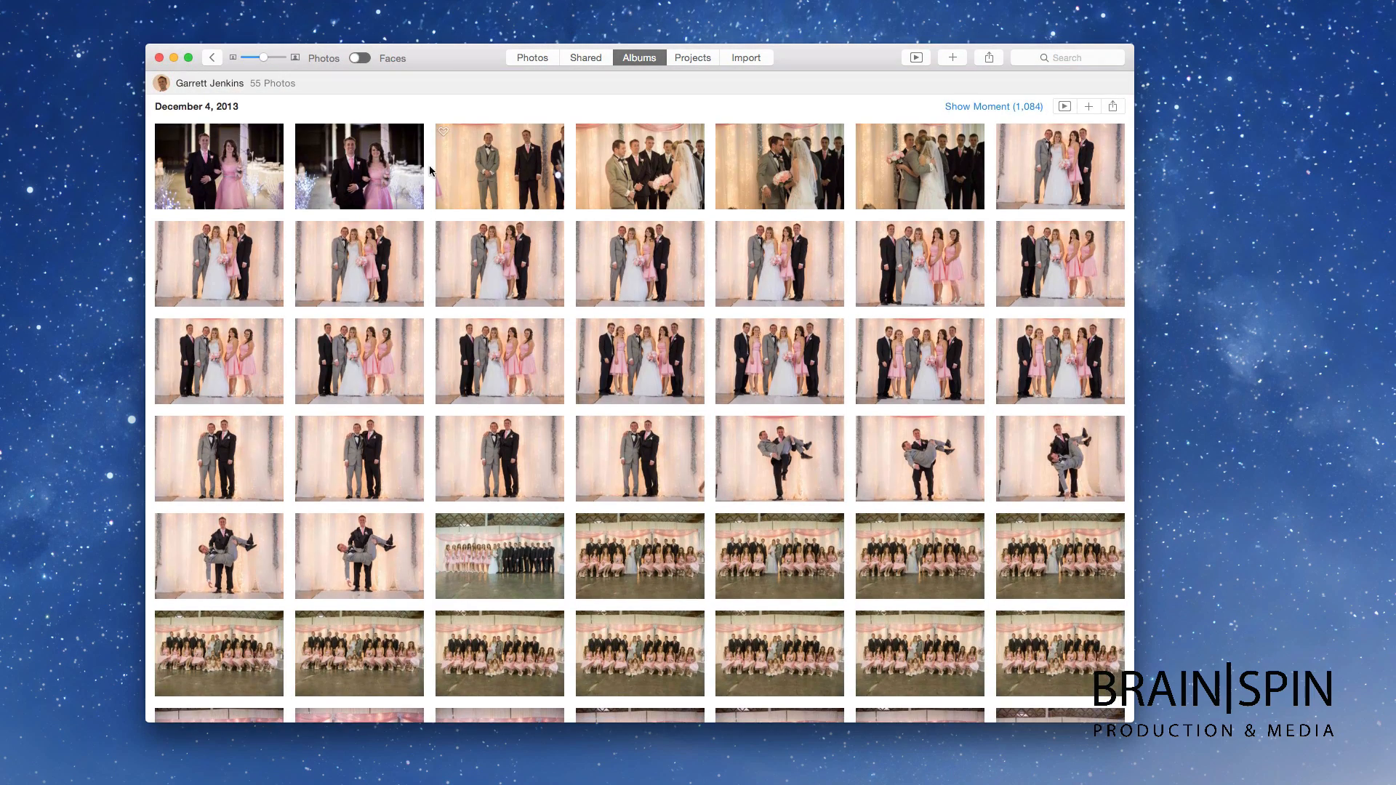
pyautogui.moveTo(266, 59); pyautogui.dragTo(277, 57)
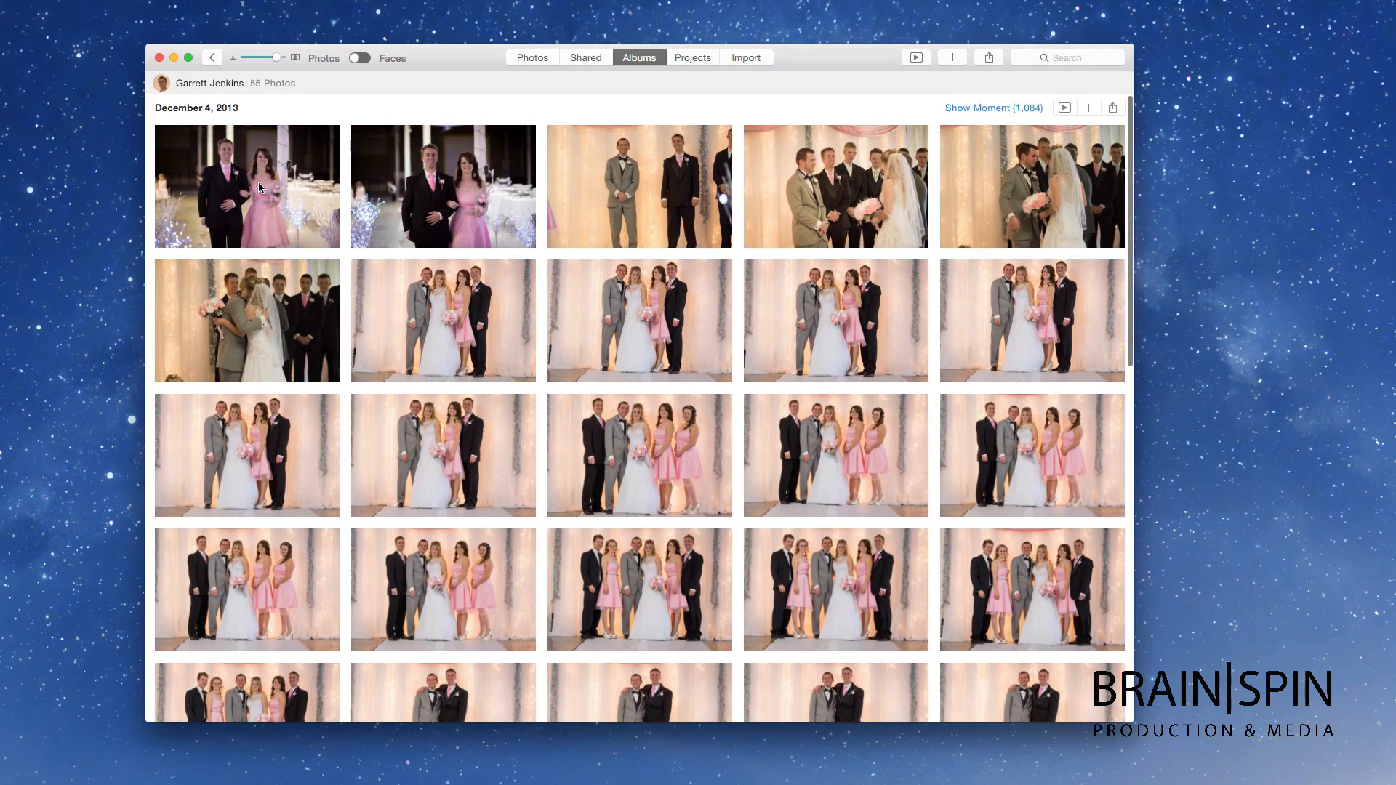
# Step: Swipe full-size photos to the group portrait and show Info for DSC00989.jpg
pyautogui.doubleClick(287, 199)
pyautogui.hscroll(10, 396, 238)
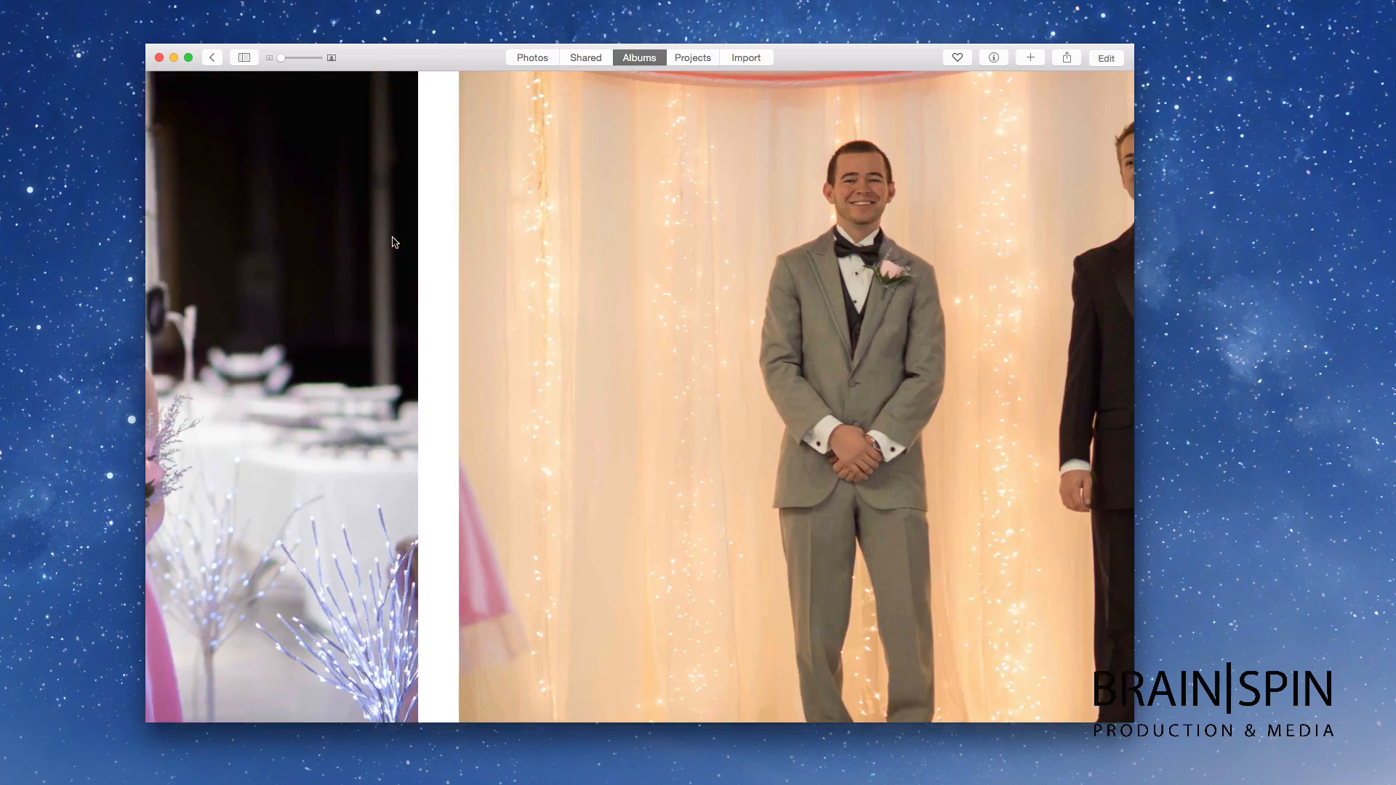
pyautogui.hscroll(12, 396, 237)
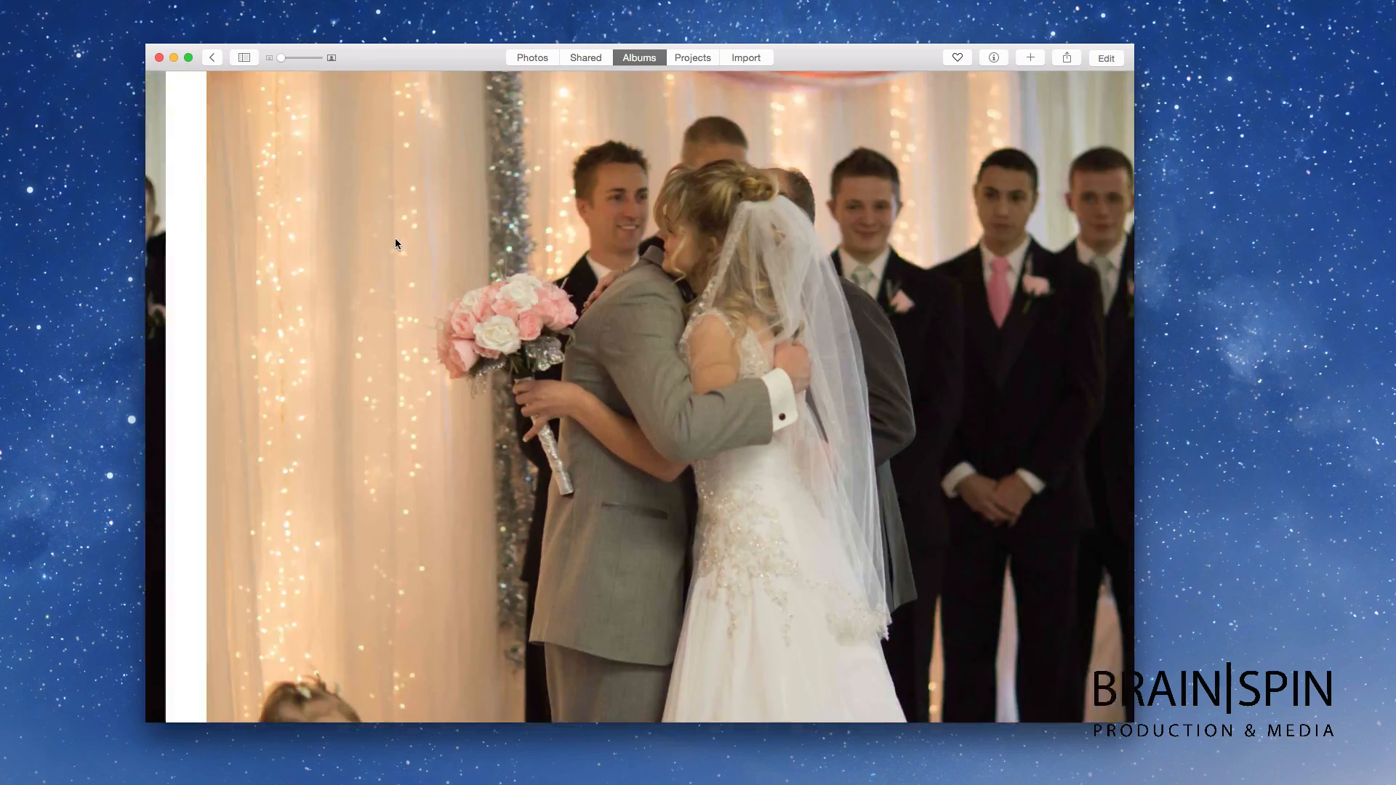
pyautogui.hscroll(10, 604, 227)
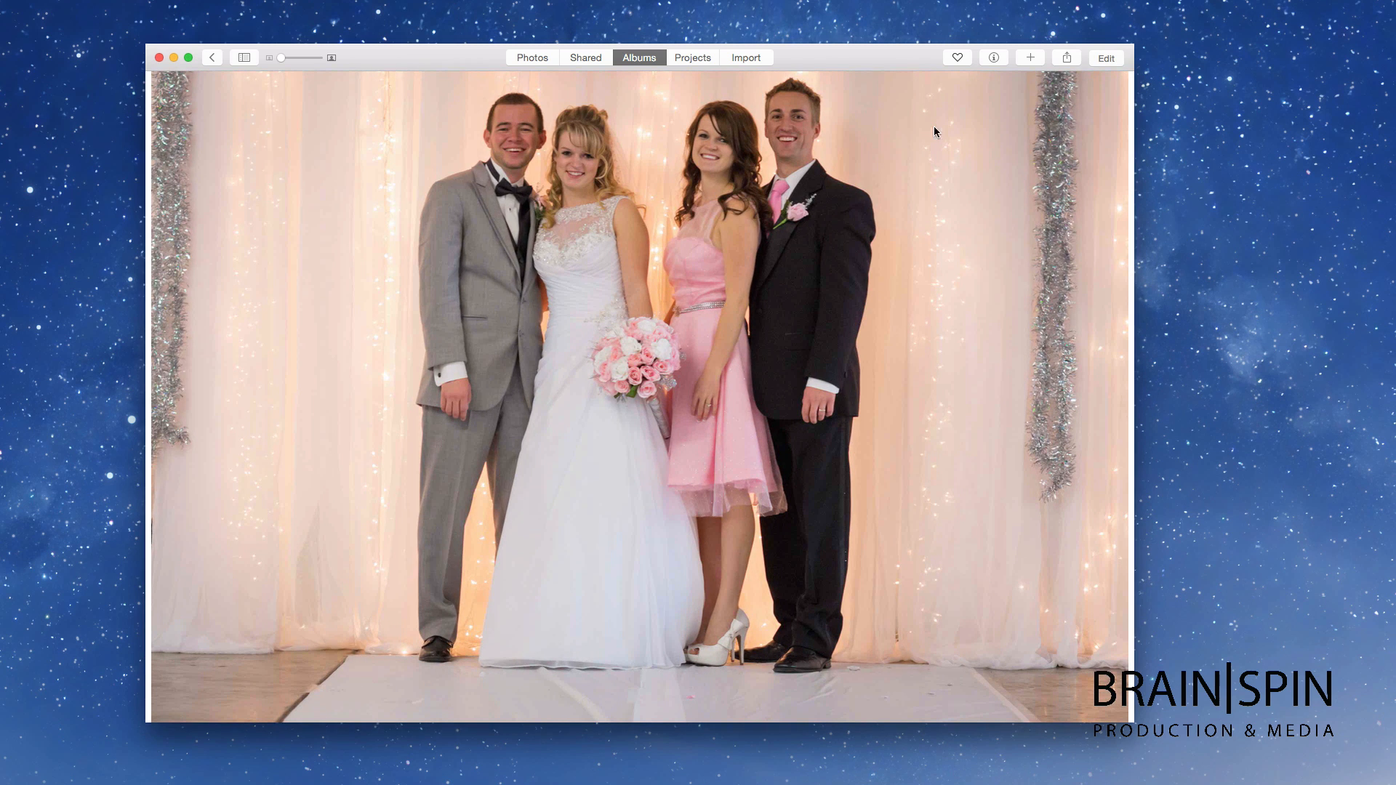
pyautogui.click(994, 58)
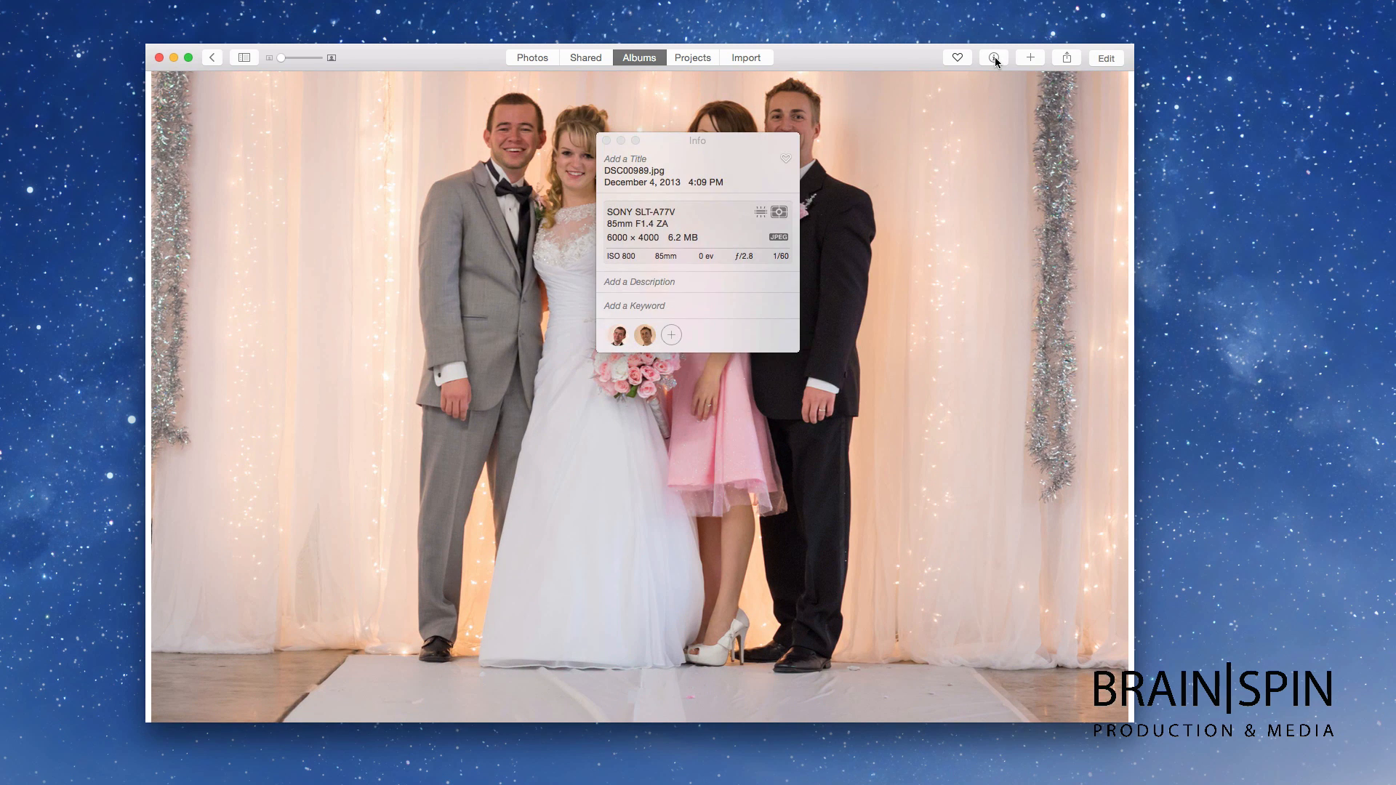
# Step: Move the Info panel aside and review this person's photos as face close-ups
pyautogui.moveTo(710, 137); pyautogui.dragTo(870, 128)
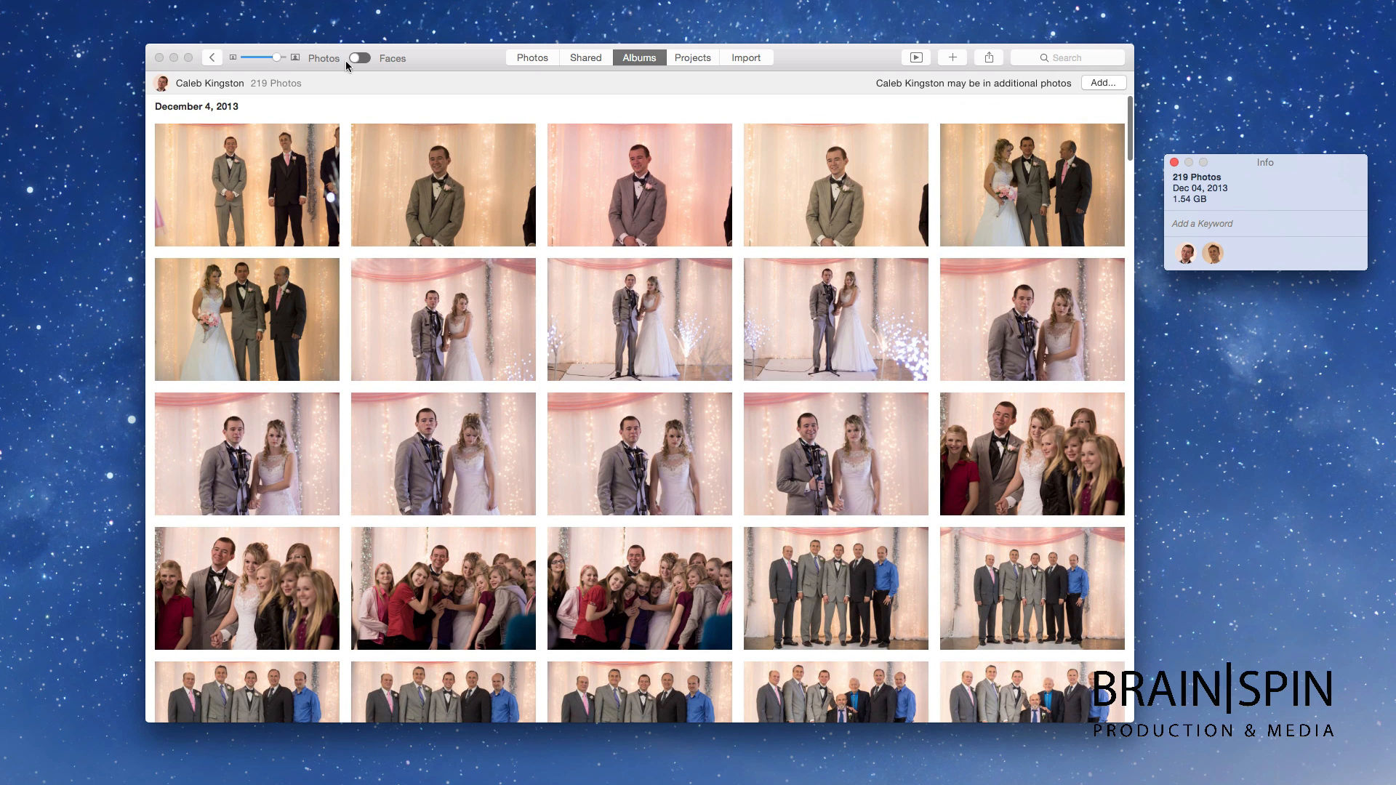
pyautogui.click(346, 60)
pyautogui.click(359, 58)
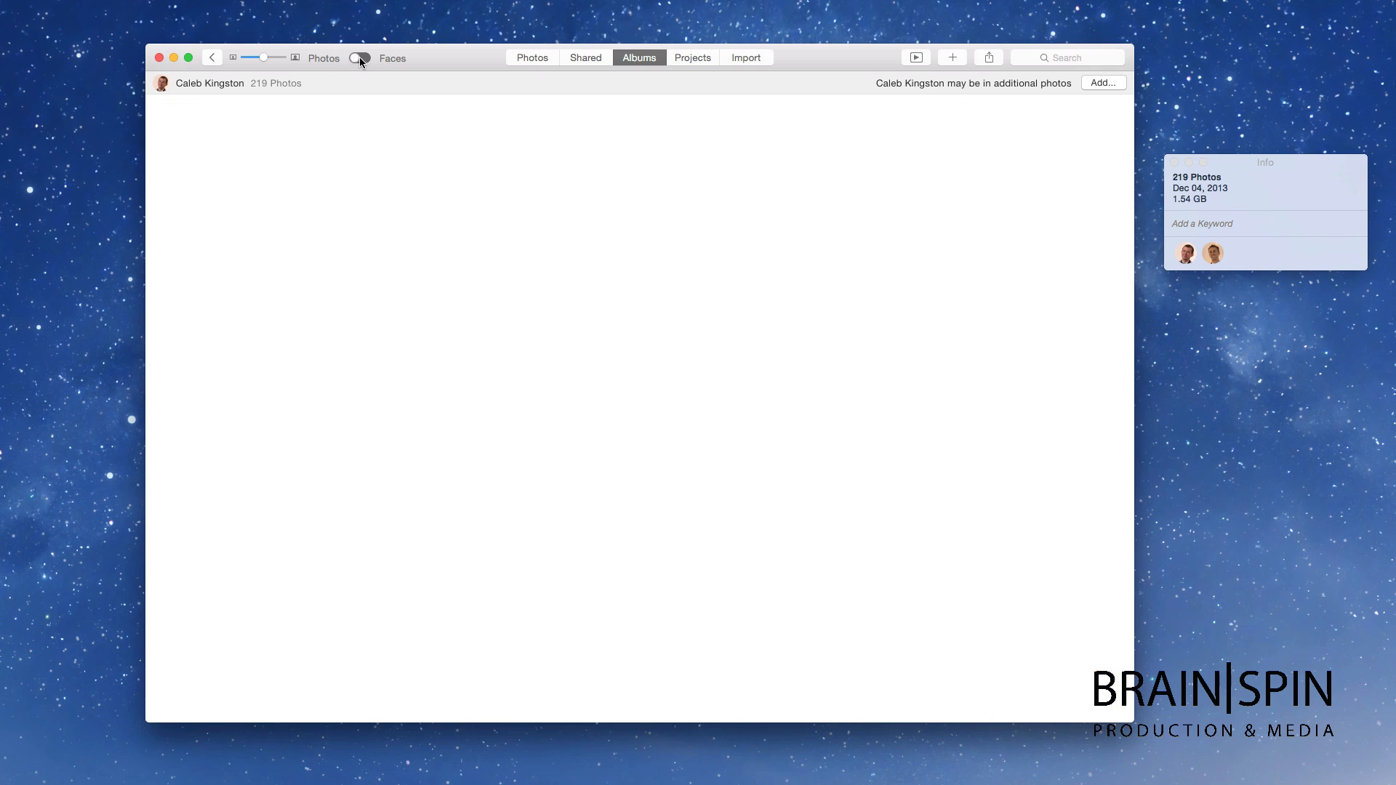
pyautogui.scroll(-2, 477, 144)
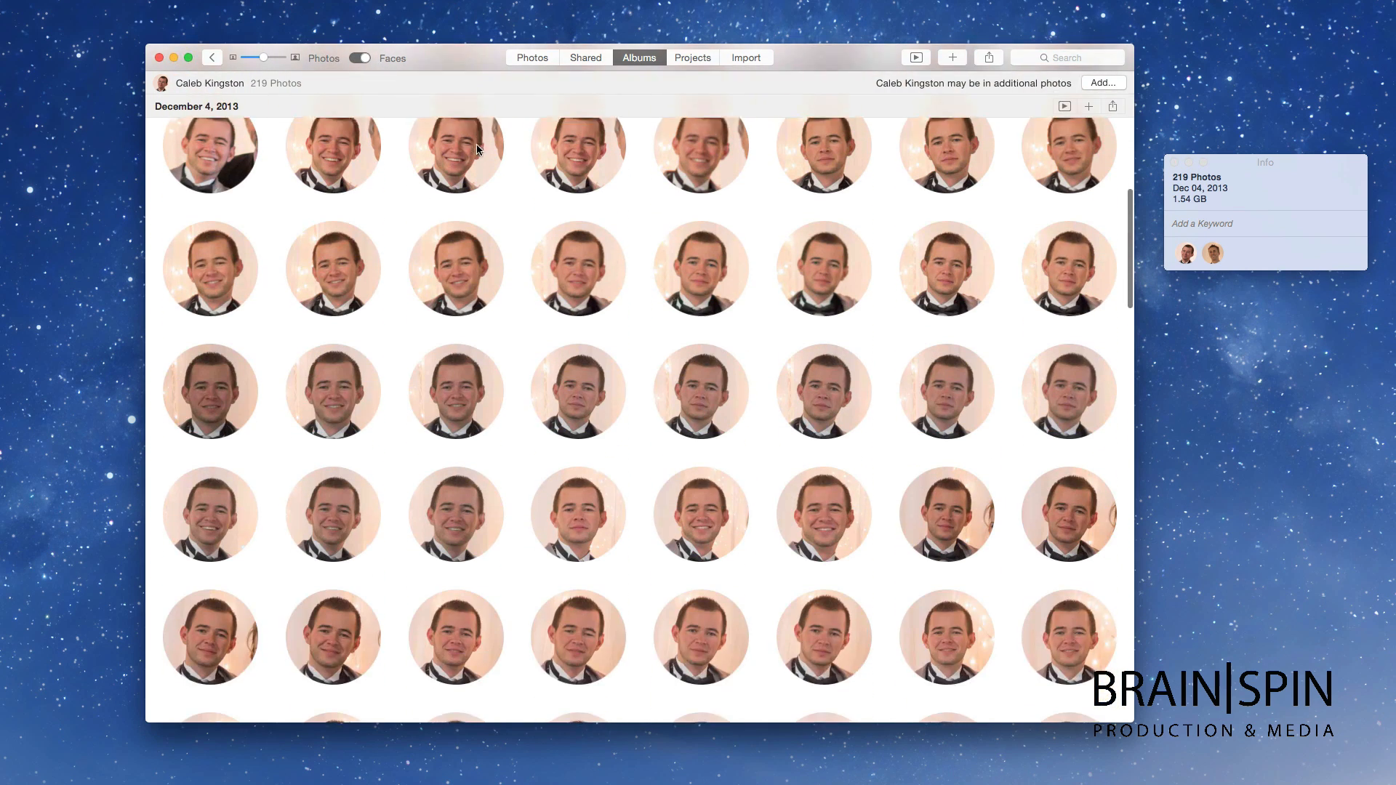
pyautogui.scroll(-15, 477, 149)
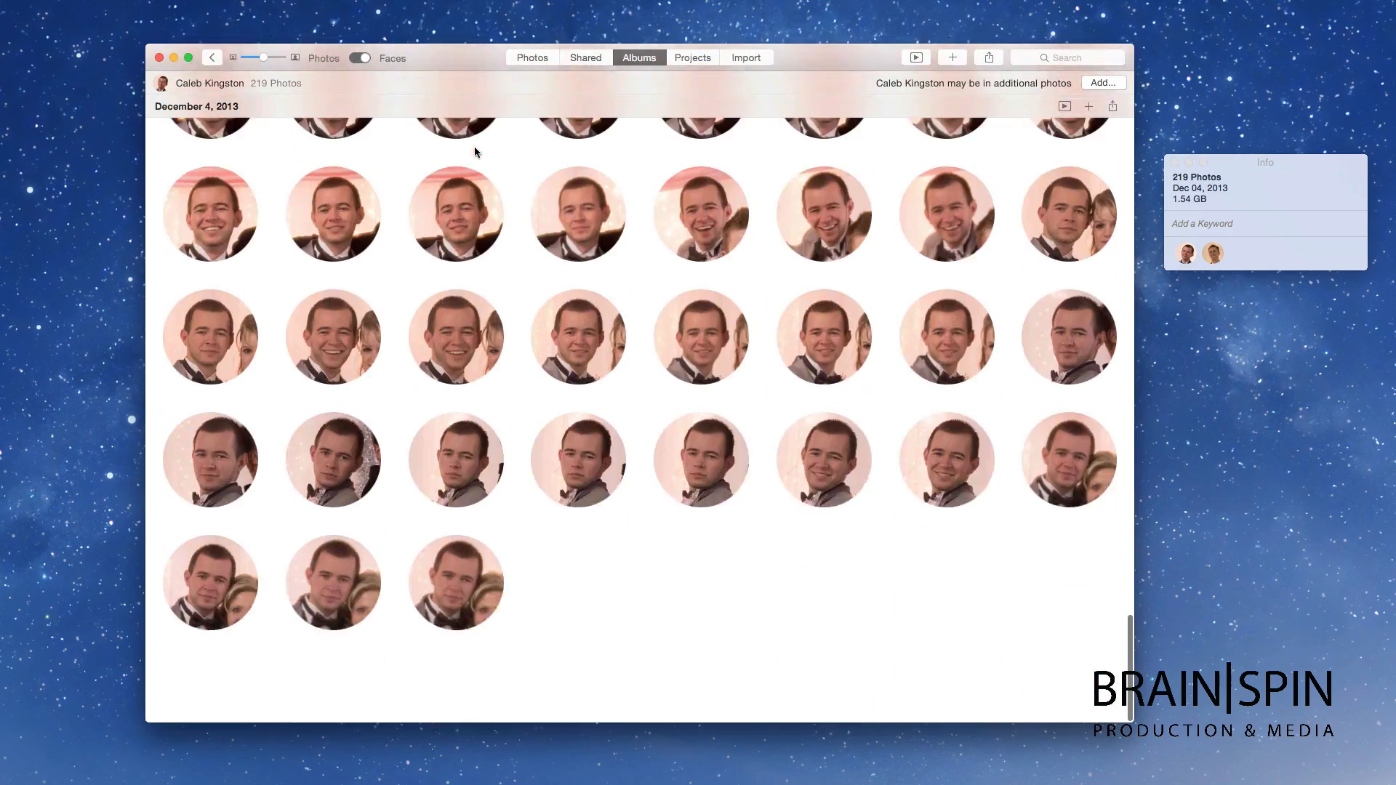
pyautogui.scroll(15, 474, 152)
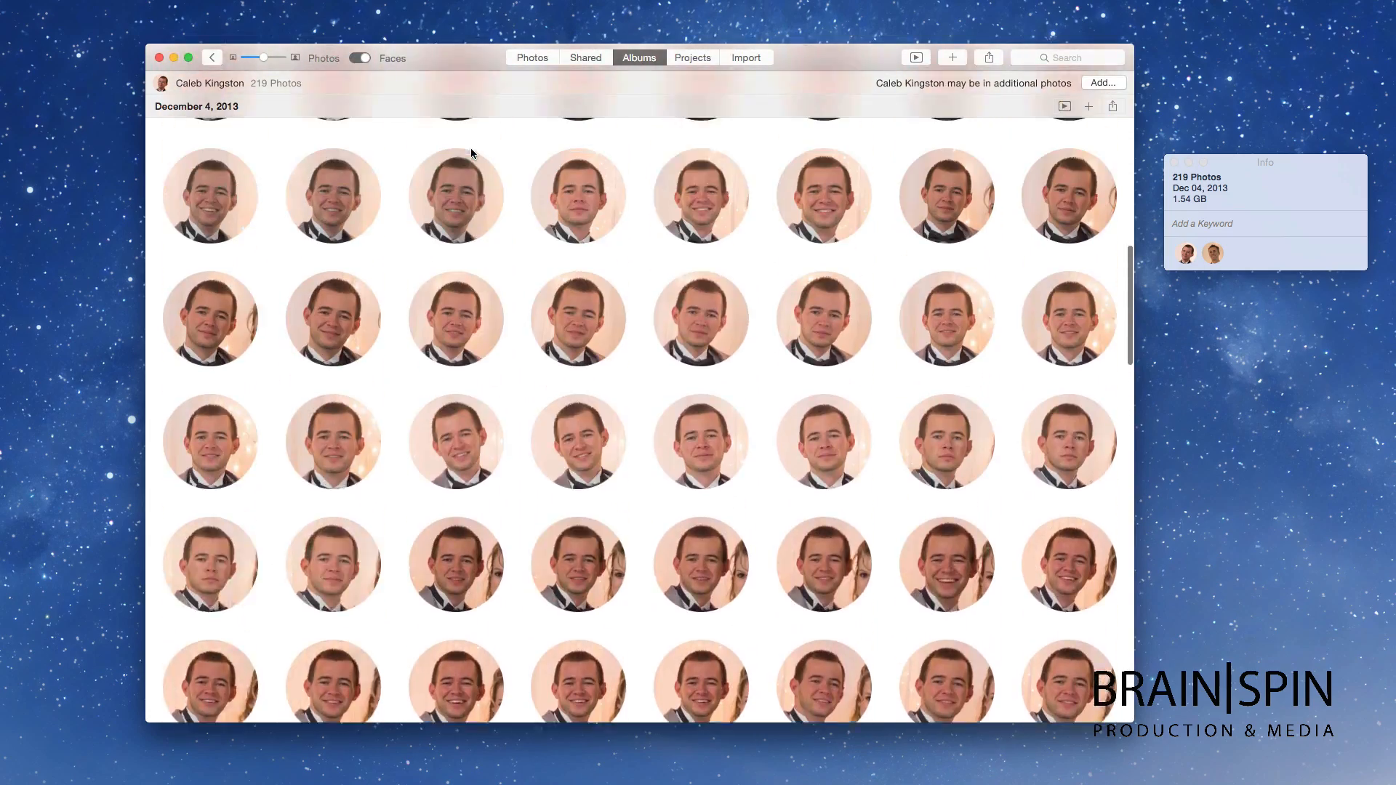
pyautogui.scroll(10, 471, 149)
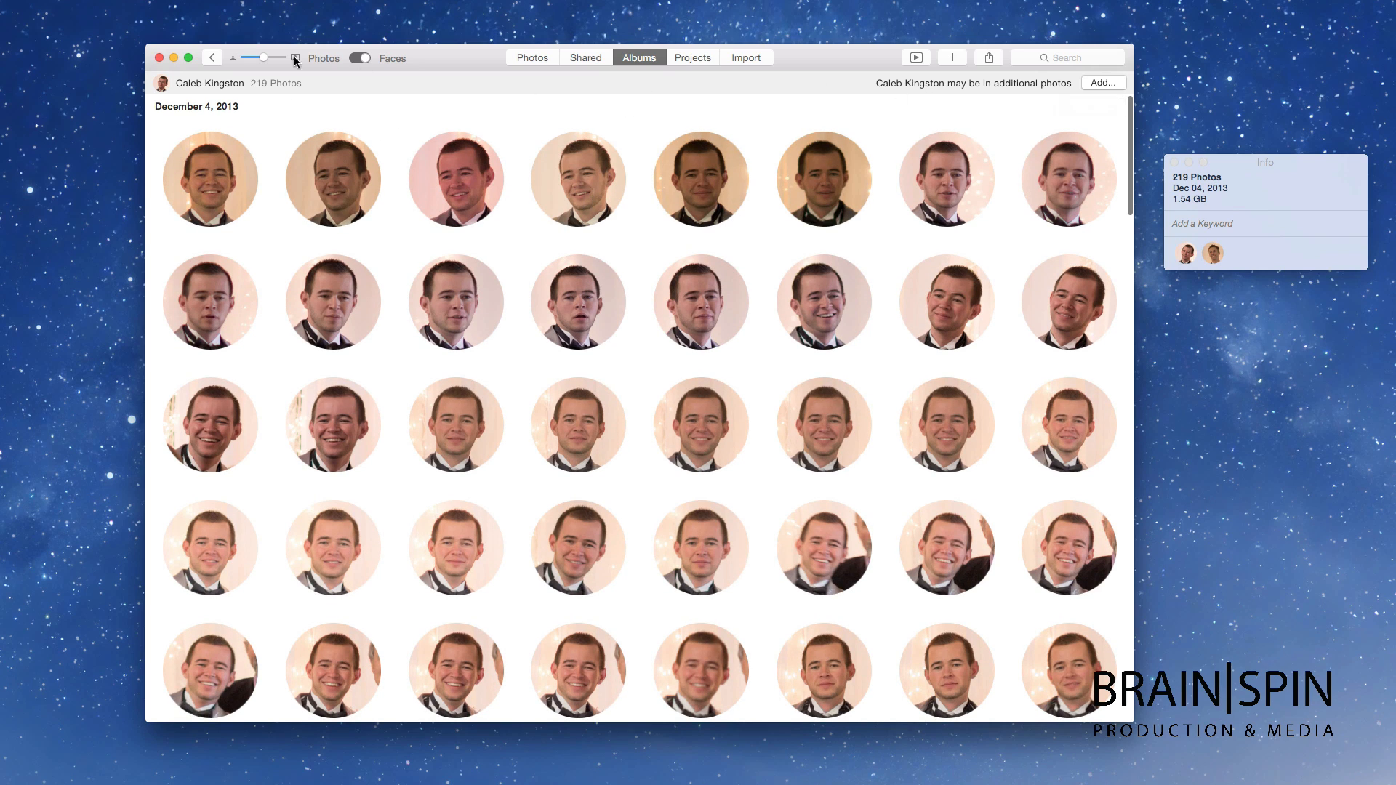
# Step: Open the second person's 55 face photos, then return to the Albums overview
pyautogui.click(211, 58)
pyautogui.click(709, 400)
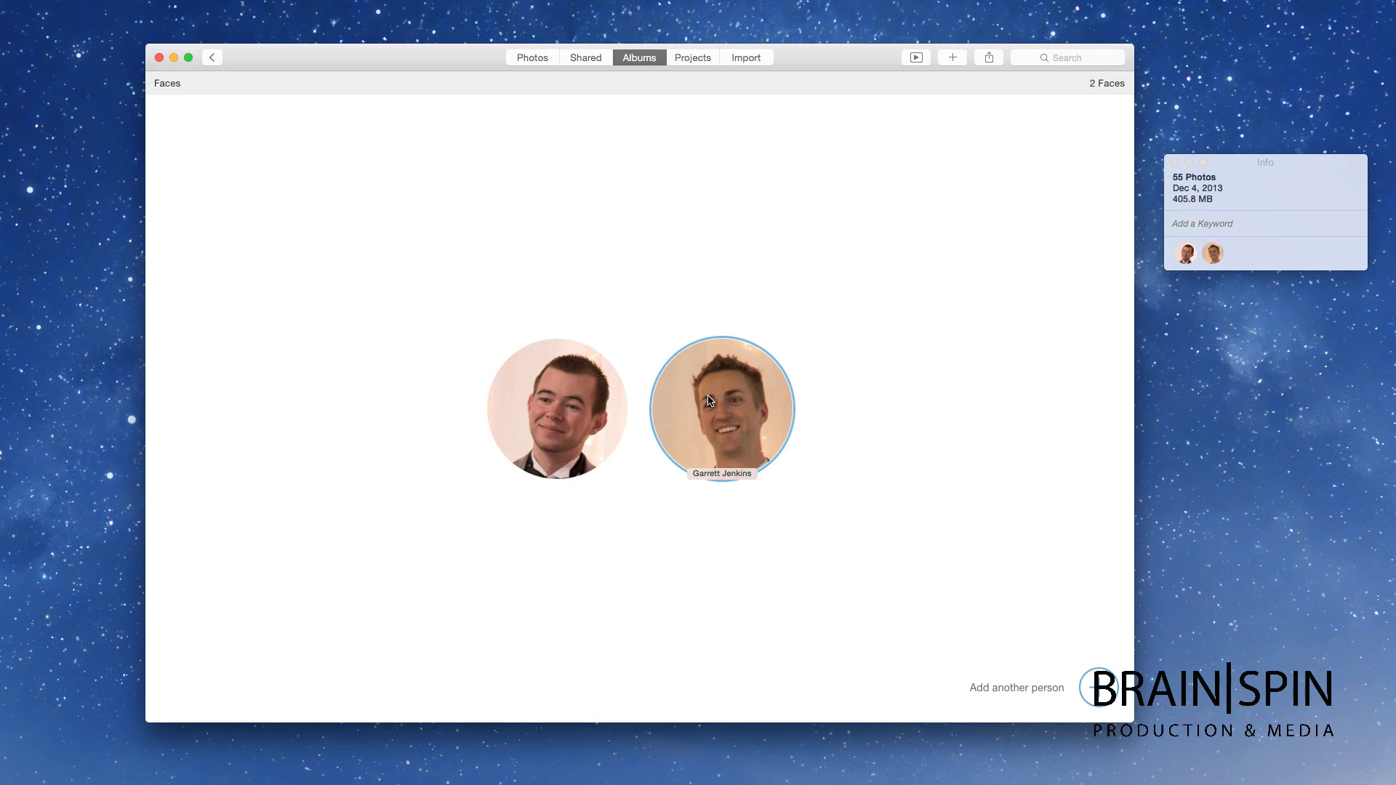
pyautogui.doubleClick(708, 400)
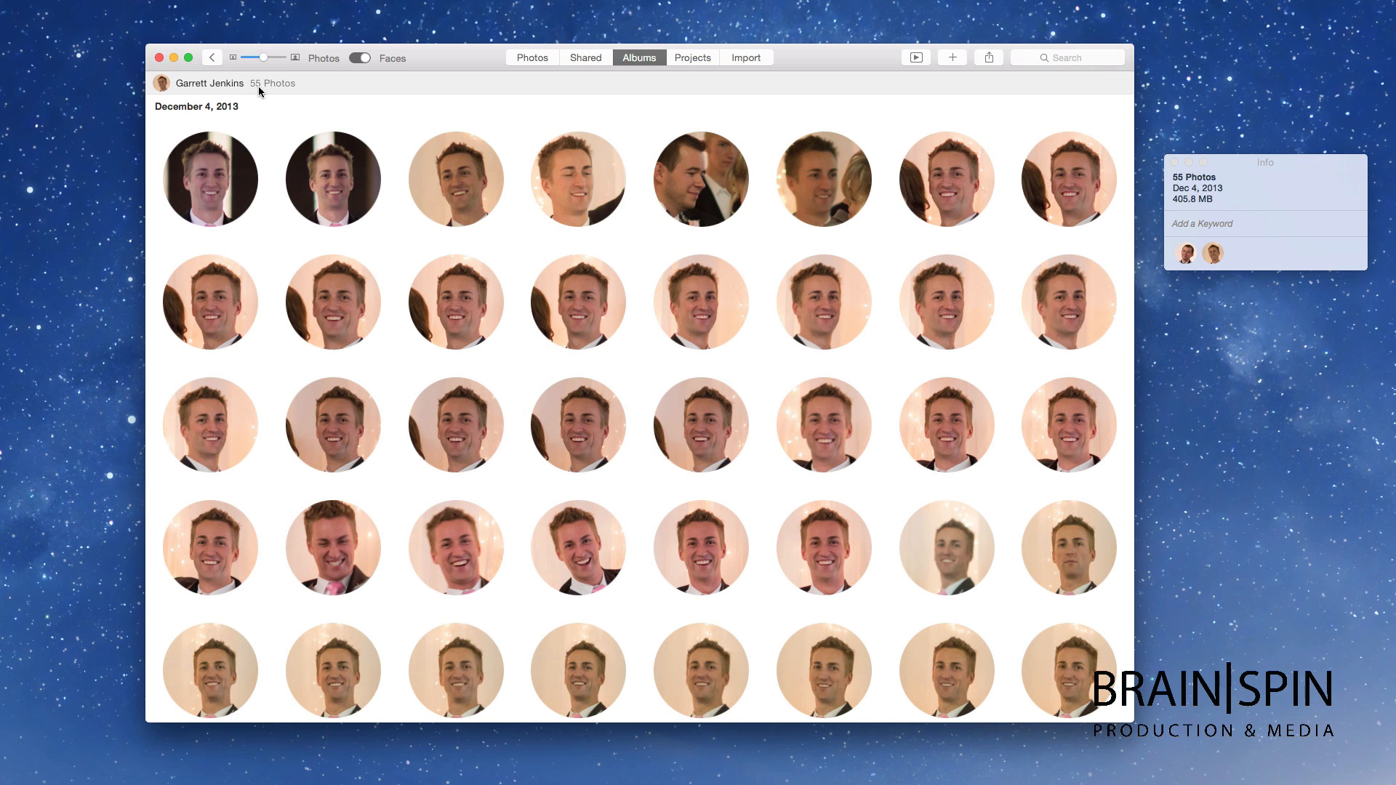
pyautogui.scroll(-5, 521, 181)
pyautogui.scroll(5, 519, 182)
pyautogui.click(644, 59)
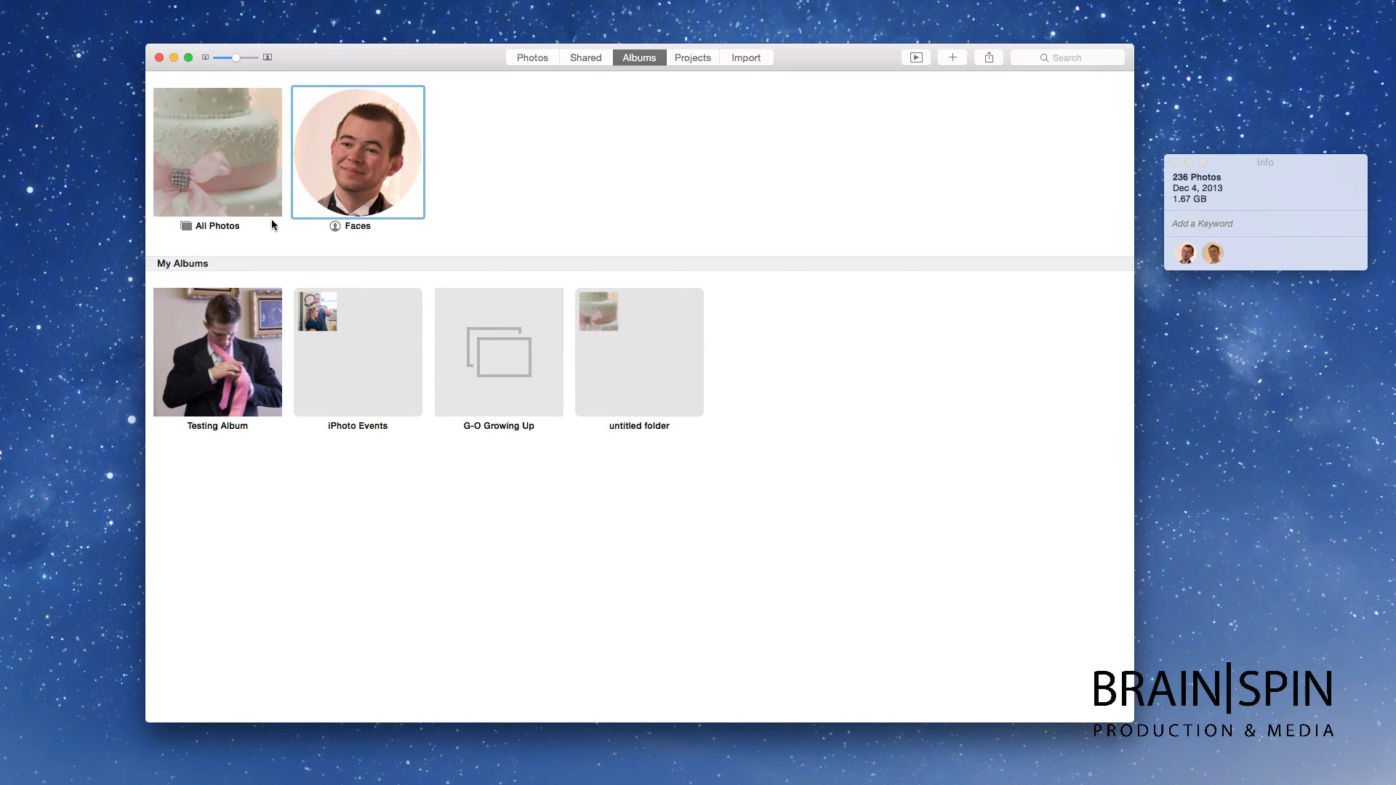
# Step: Open All Photos with thumbnails shrunk to eight per row, then go back to Albums
pyautogui.doubleClick(220, 142)
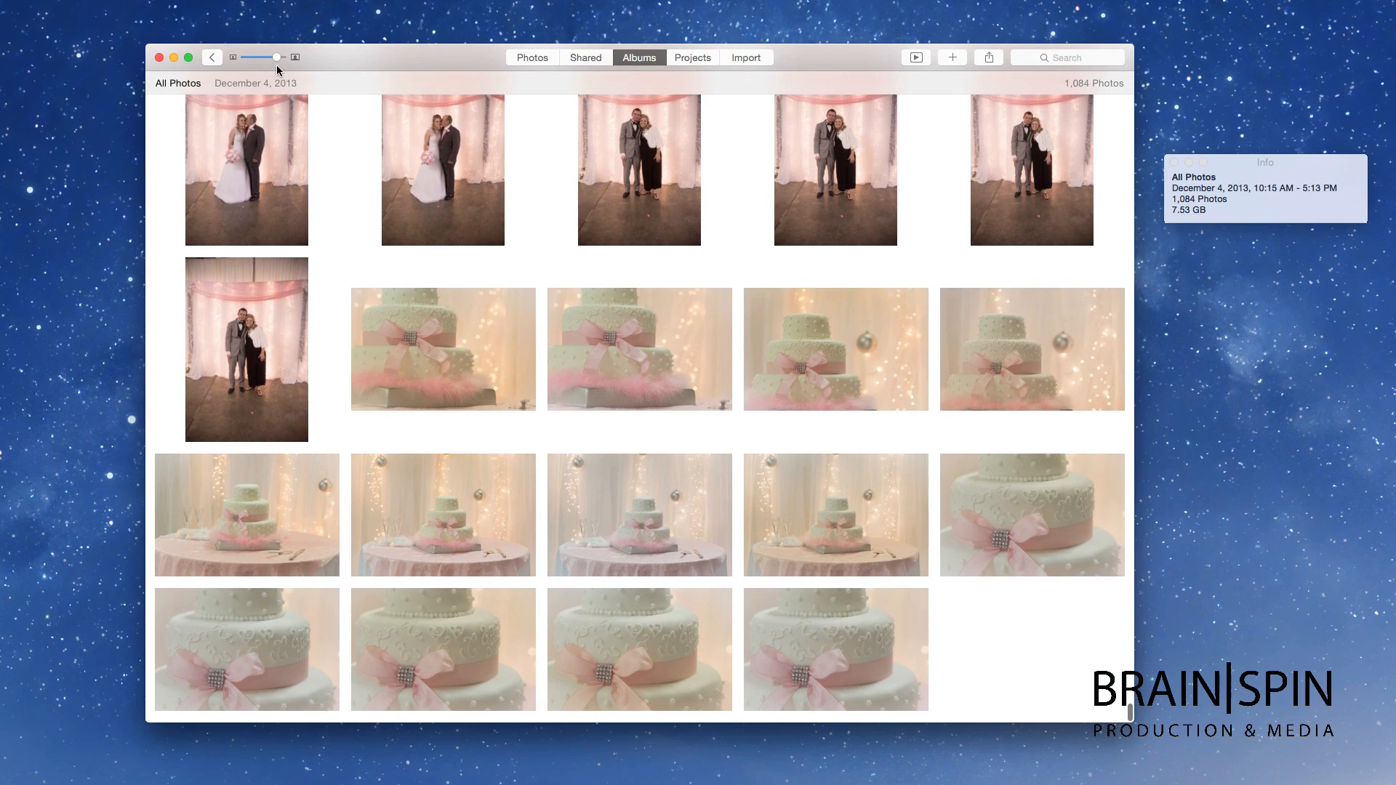
pyautogui.moveTo(277, 62); pyautogui.dragTo(265, 59)
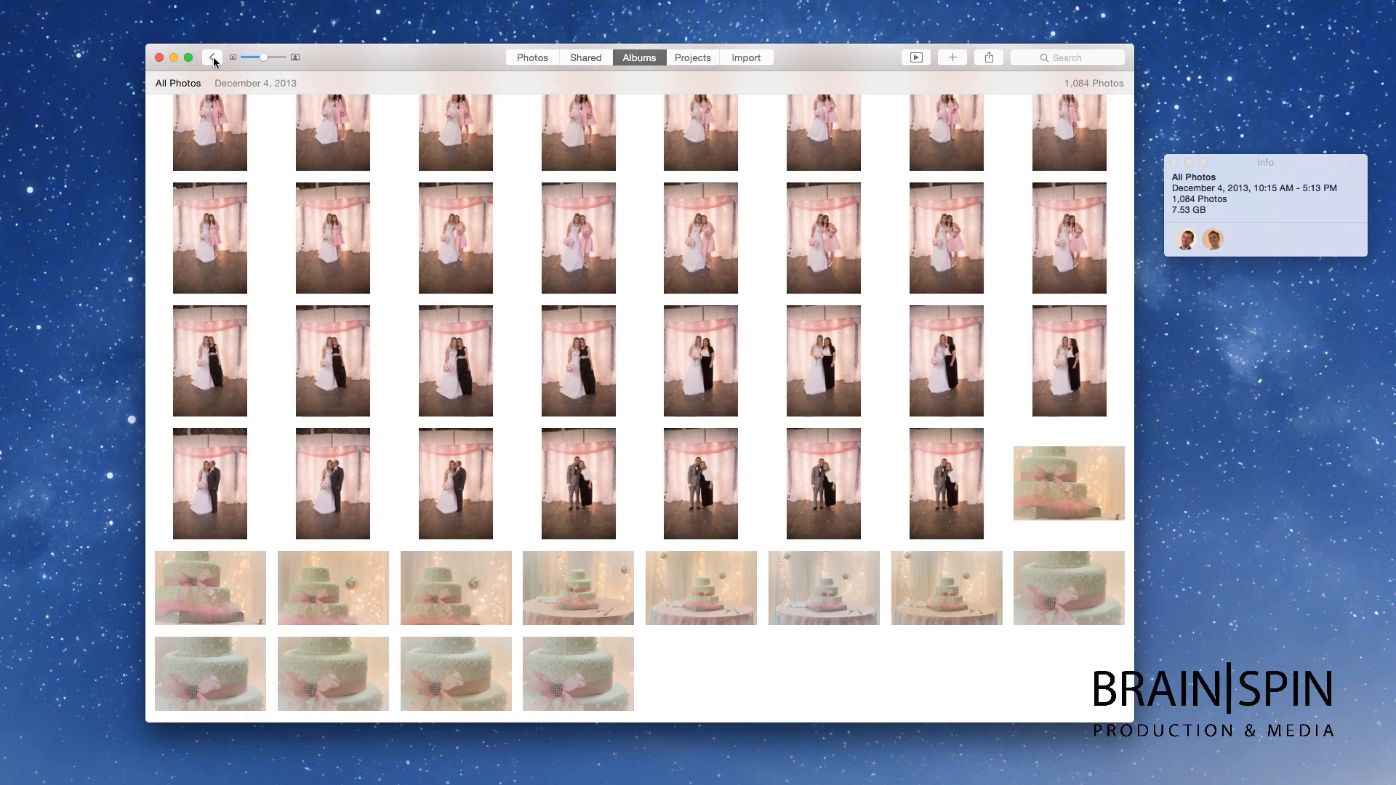
pyautogui.click(213, 58)
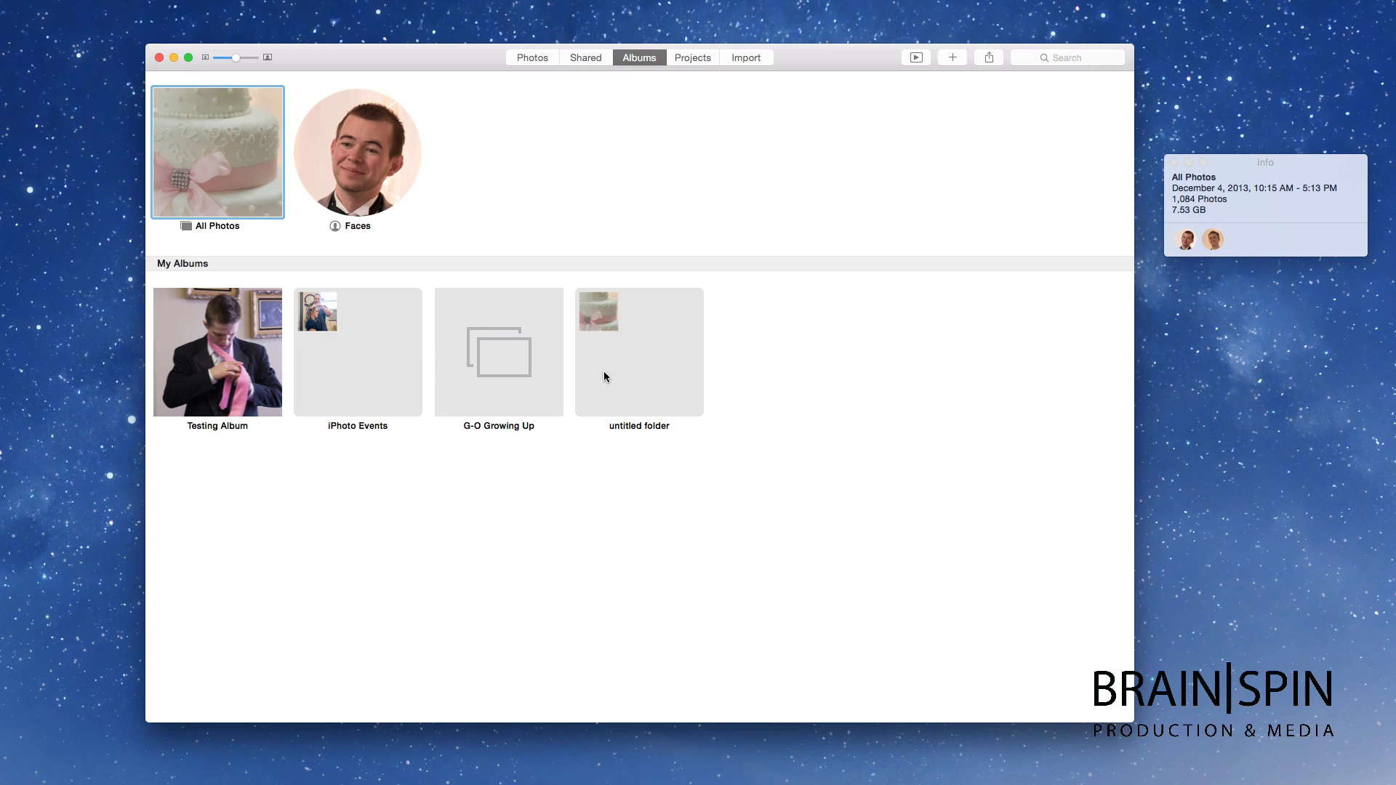
# Step: Review the calendar and hardcover book projects in the Projects list
pyautogui.click(687, 58)
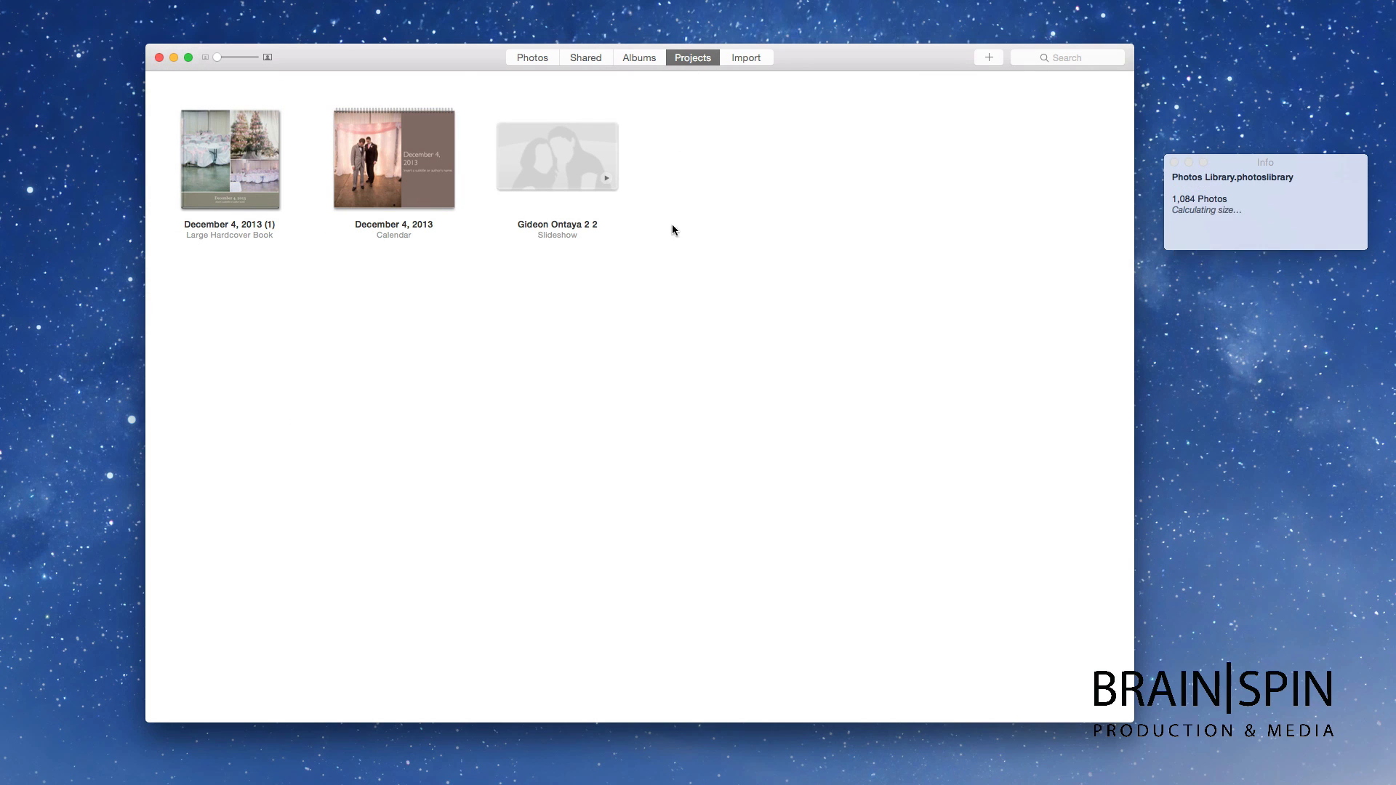
pyautogui.click(359, 162)
pyautogui.click(242, 165)
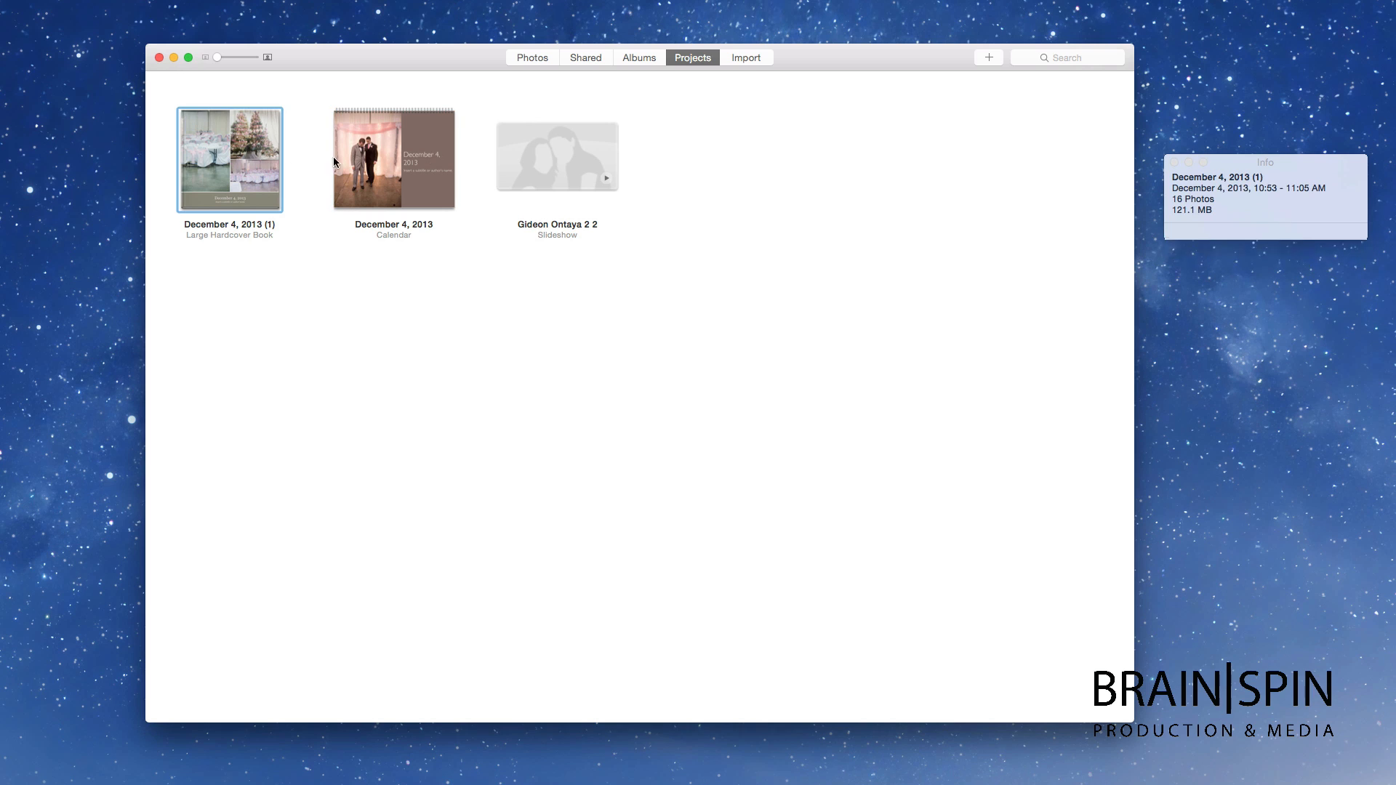
pyautogui.click(742, 119)
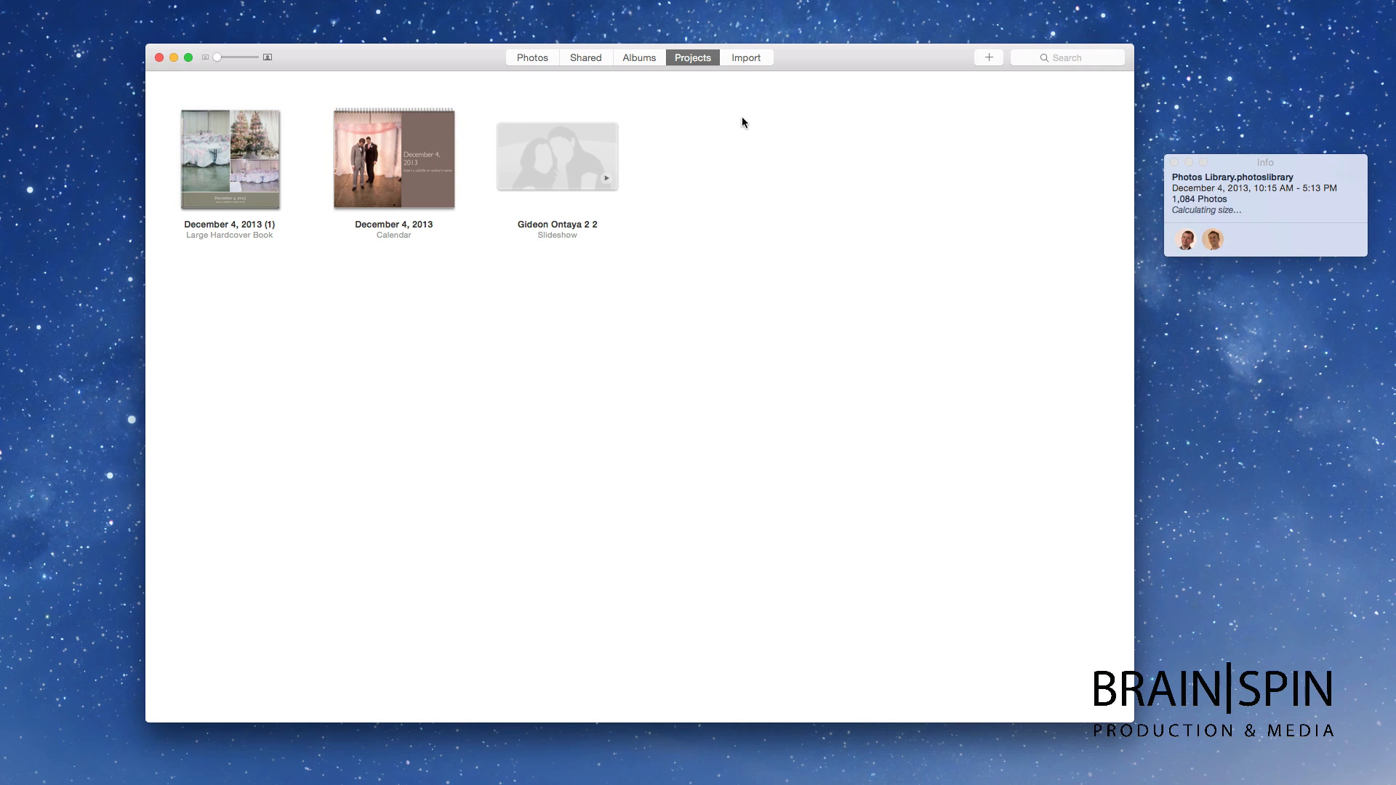
# Step: Browse the iPhone's 428 importable items, then return to the 1,084-photo library
pyautogui.click(754, 57)
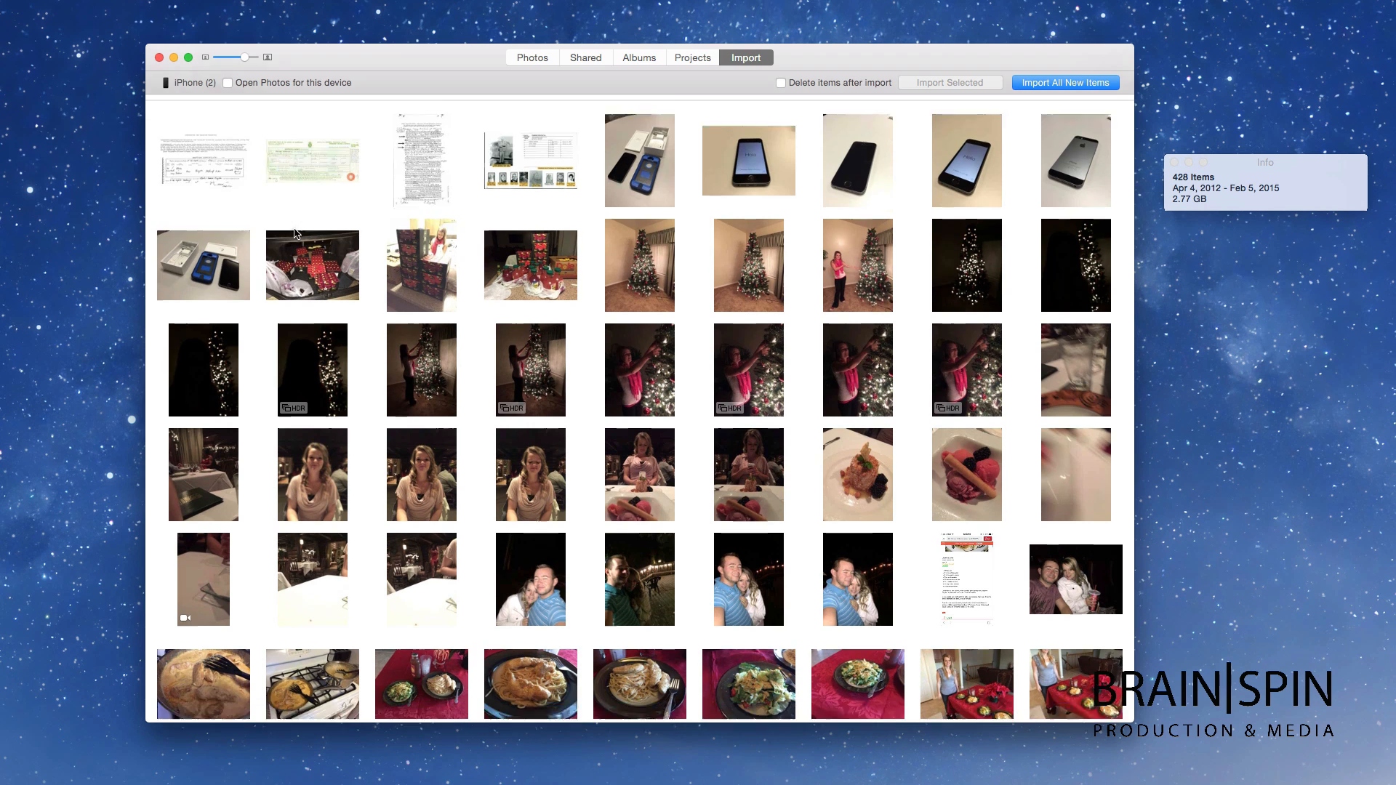
pyautogui.scroll(-5, 296, 232)
pyautogui.scroll(5, 296, 233)
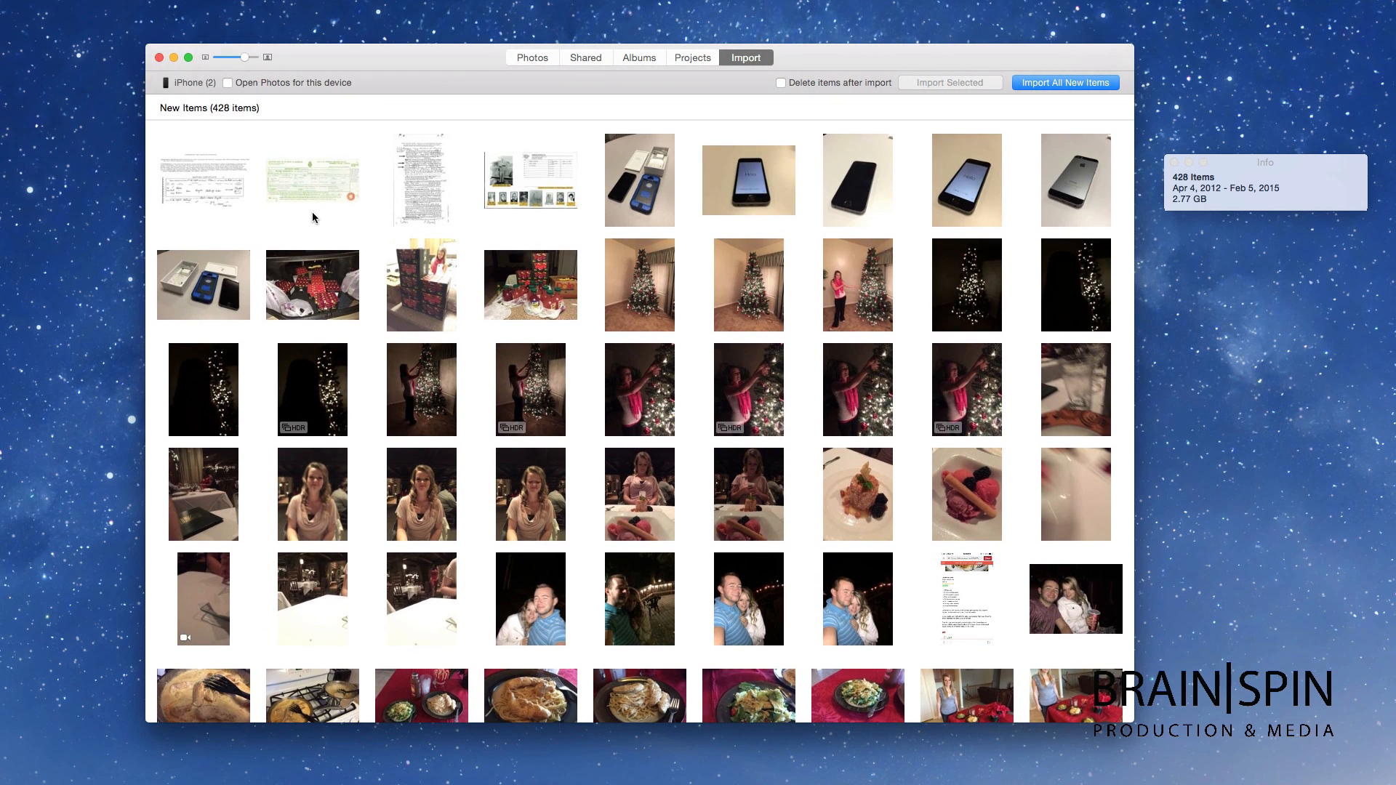
pyautogui.scroll(-2, 313, 212)
pyautogui.scroll(2, 317, 213)
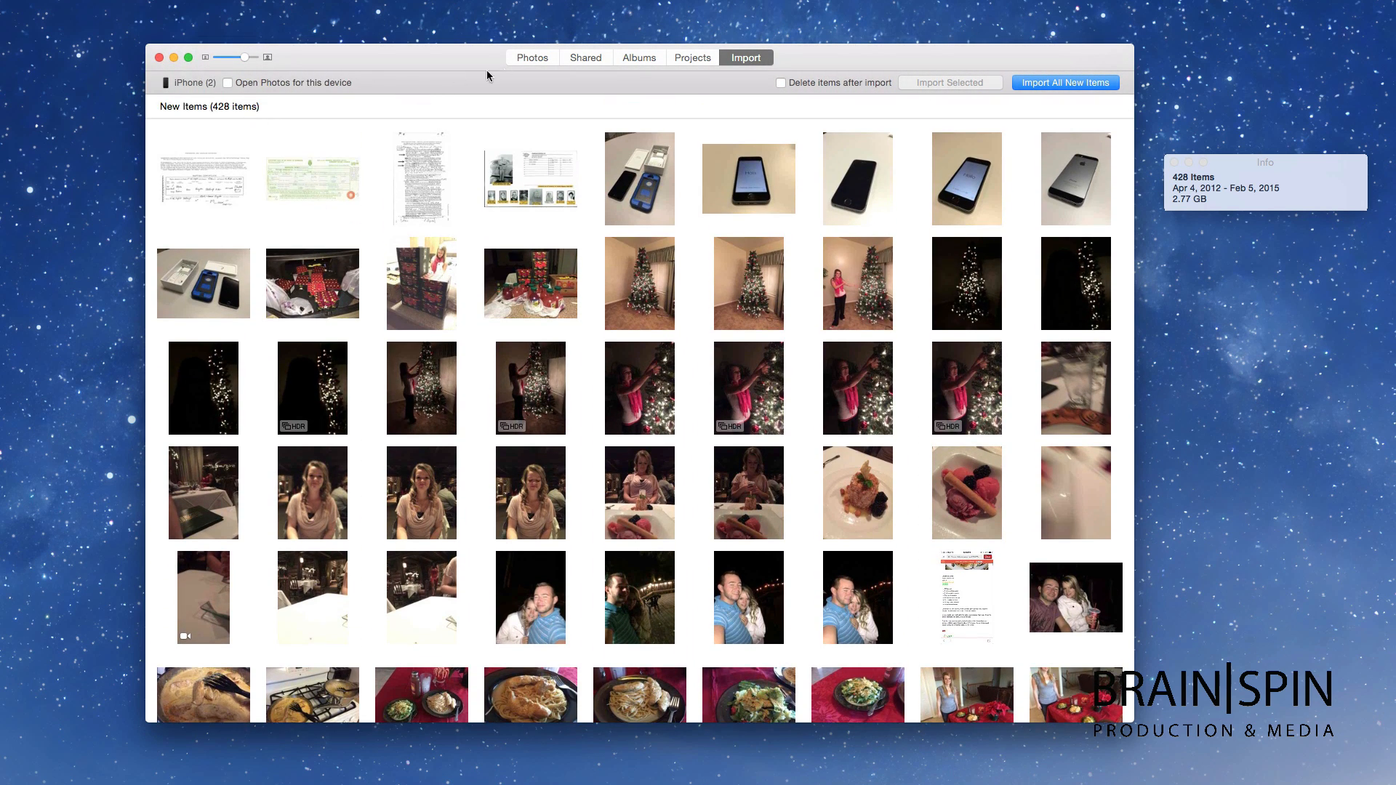
pyautogui.click(525, 57)
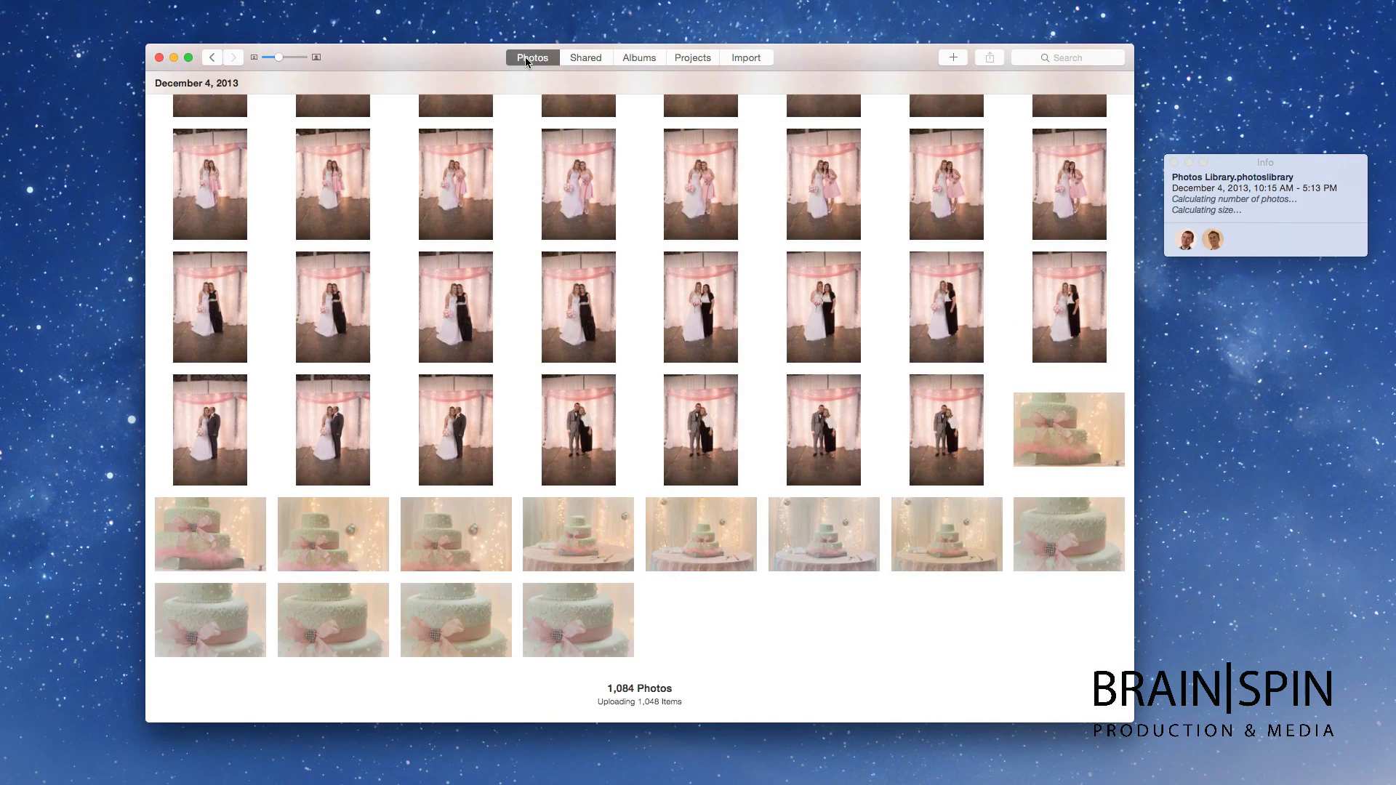
# Step: Select 11 photos in All Photos and start a new smart album
pyautogui.click(644, 57)
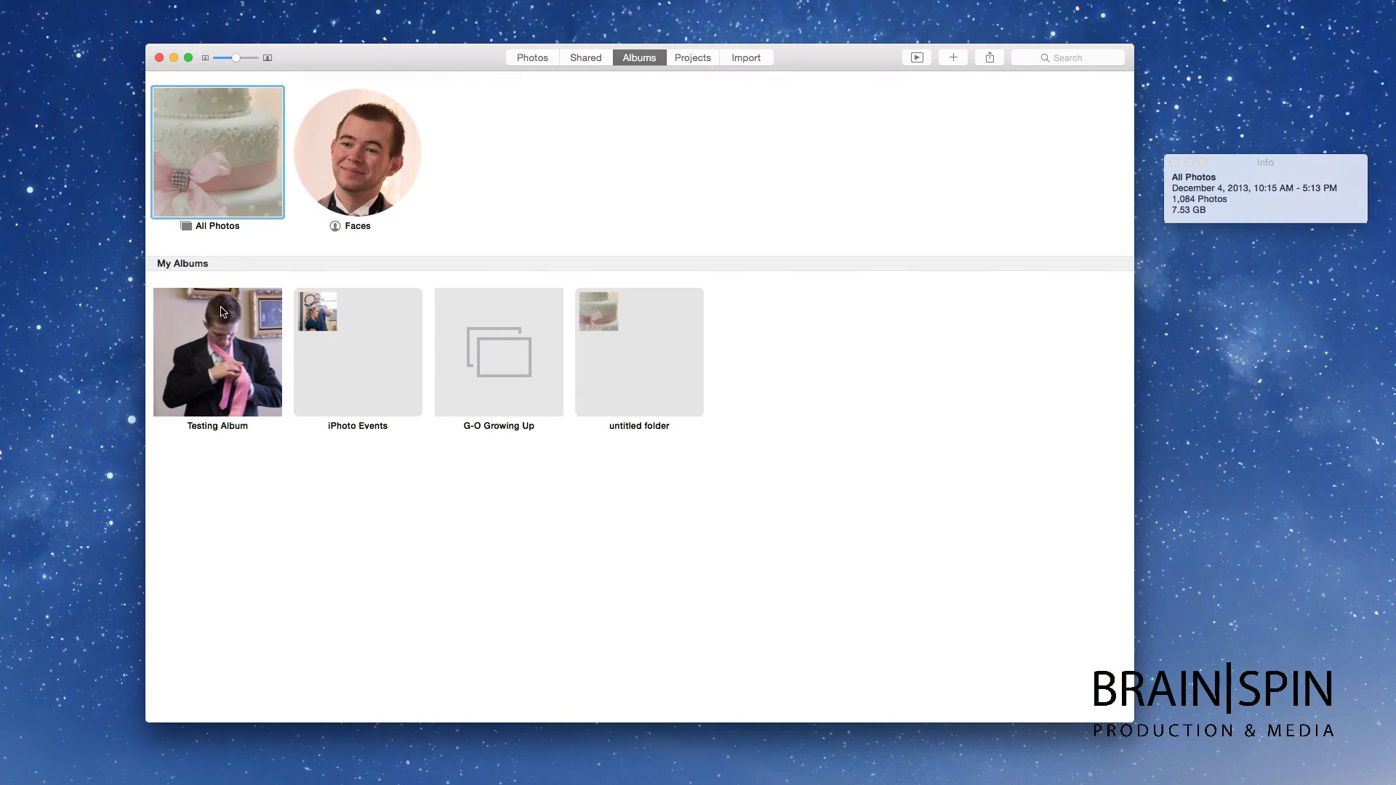
pyautogui.doubleClick(225, 186)
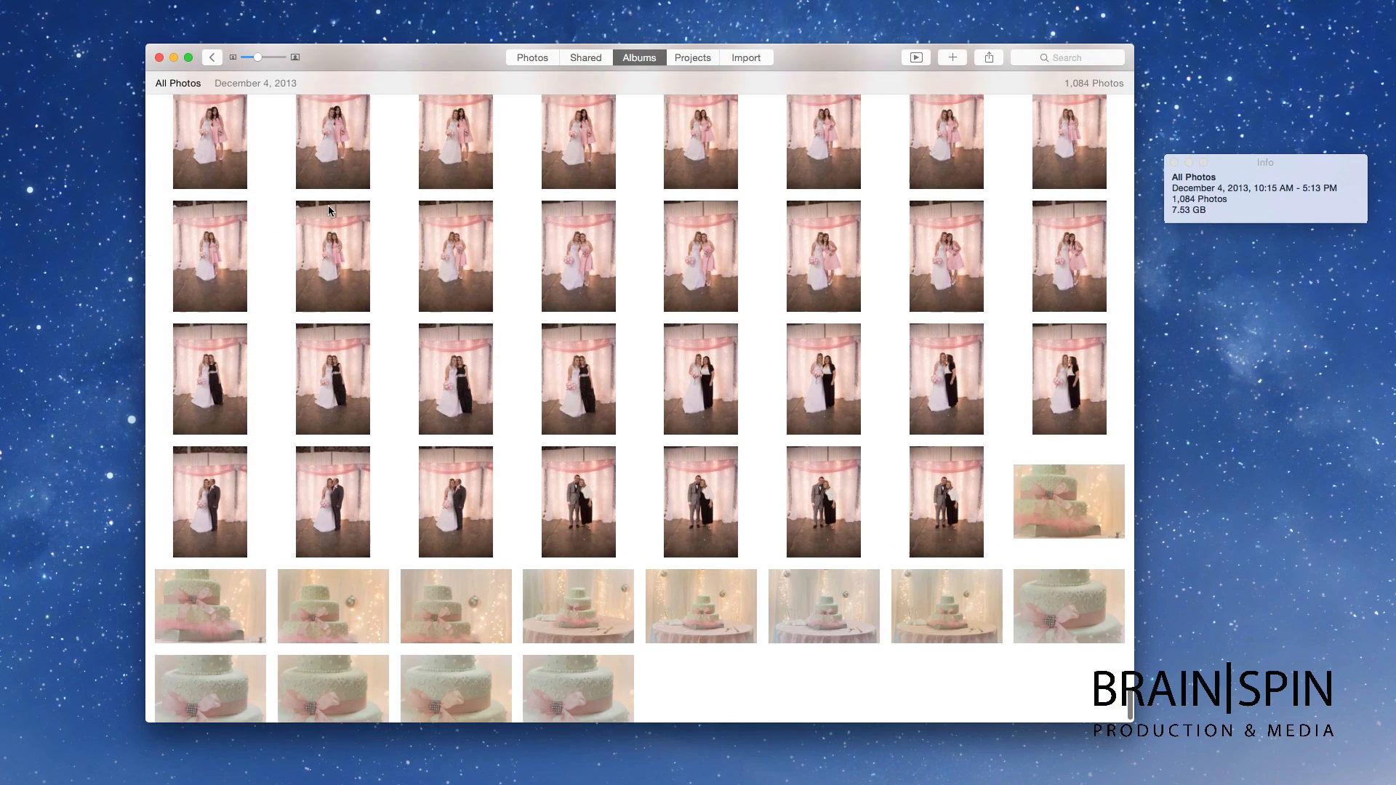
pyautogui.click(332, 222)
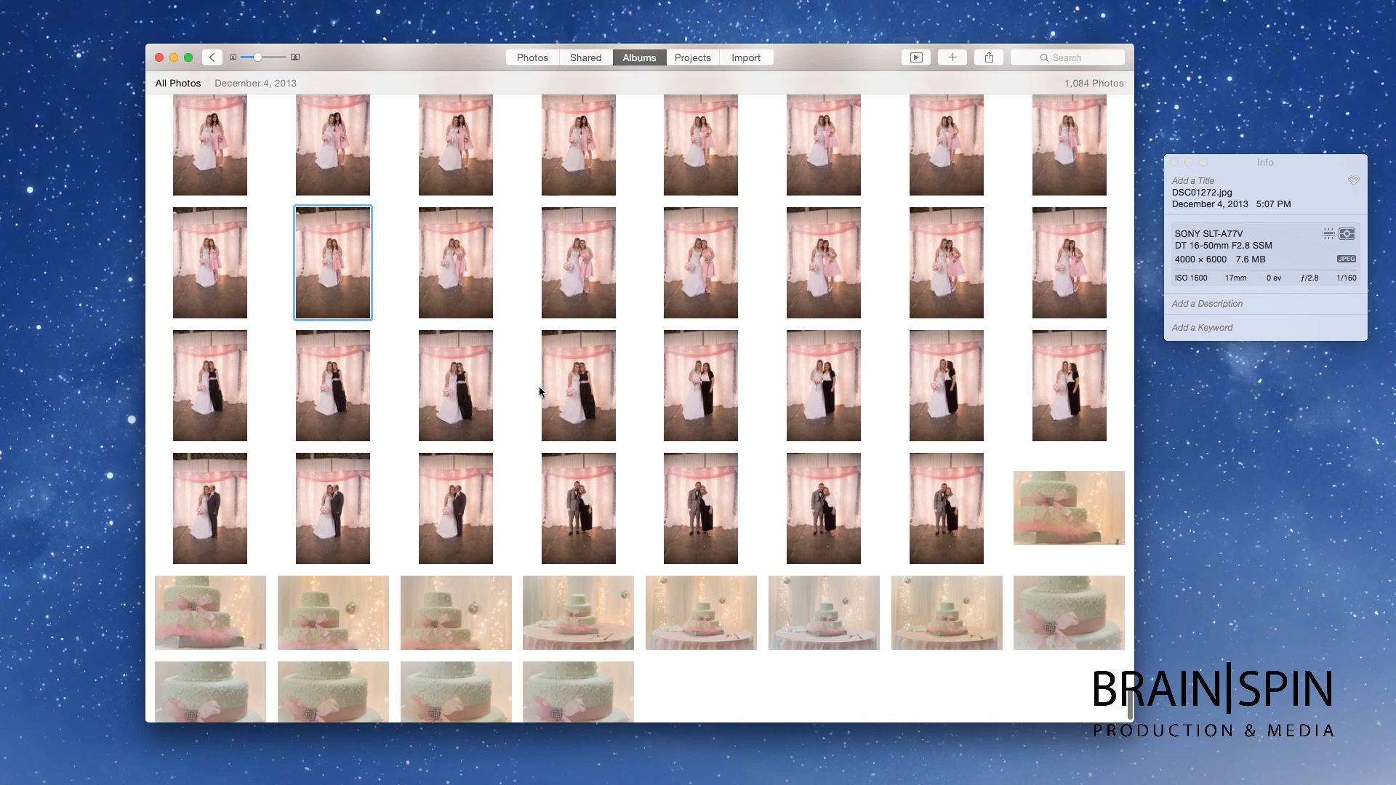
pyautogui.keyDown('shift'); pyautogui.click(581, 401); pyautogui.keyUp('shift')
pyautogui.click(952, 58)
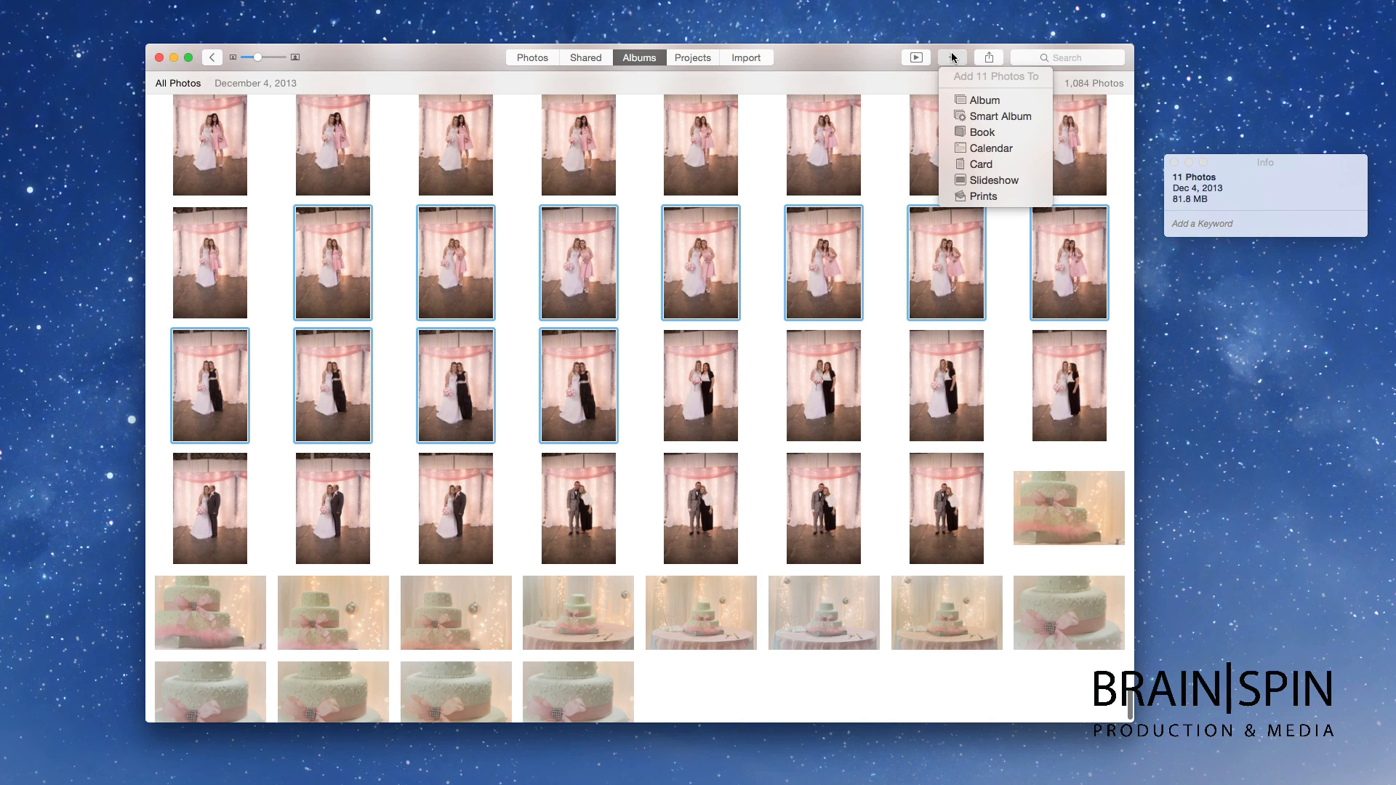
pyautogui.click(993, 116)
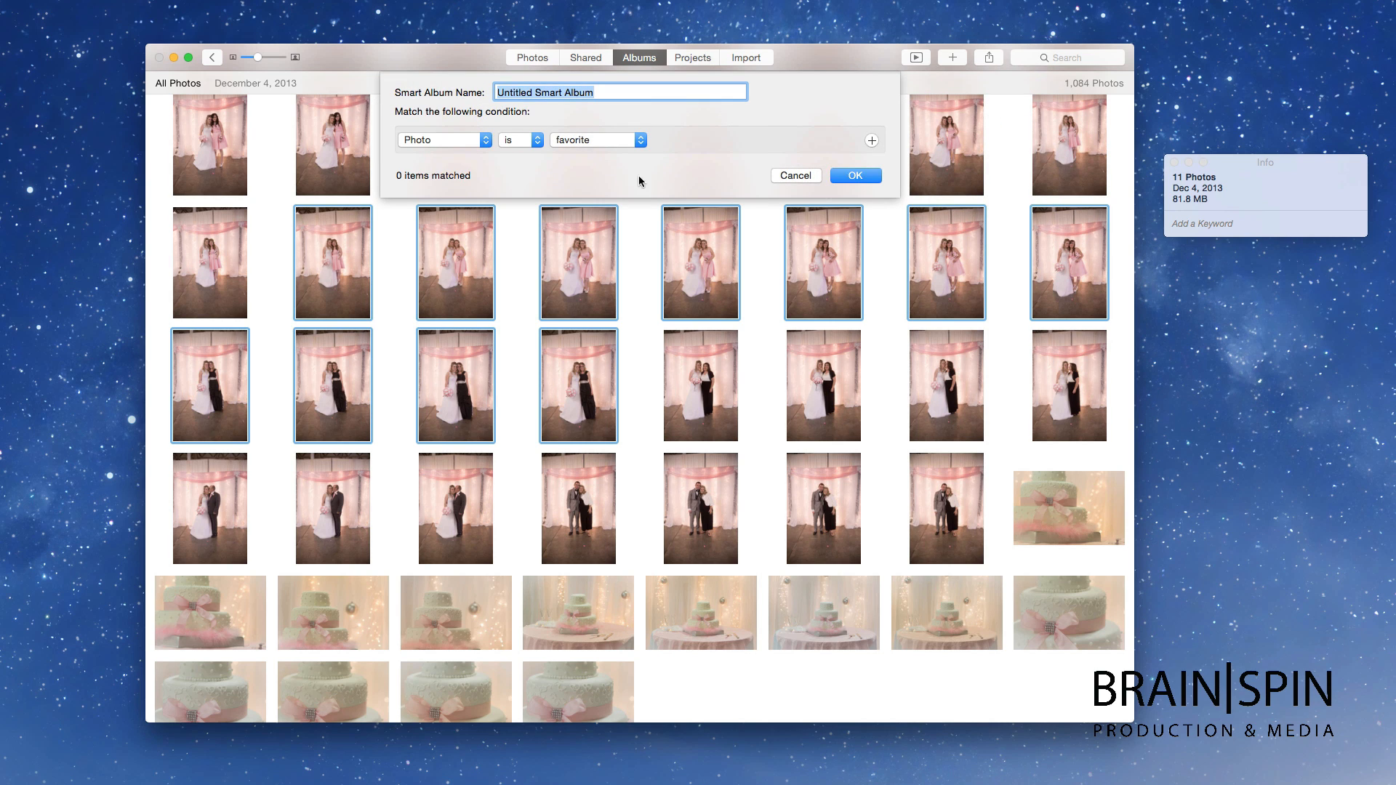
# Step: Set the smart album condition to Face matching the named person, then leave for Albums
pyautogui.click(447, 145)
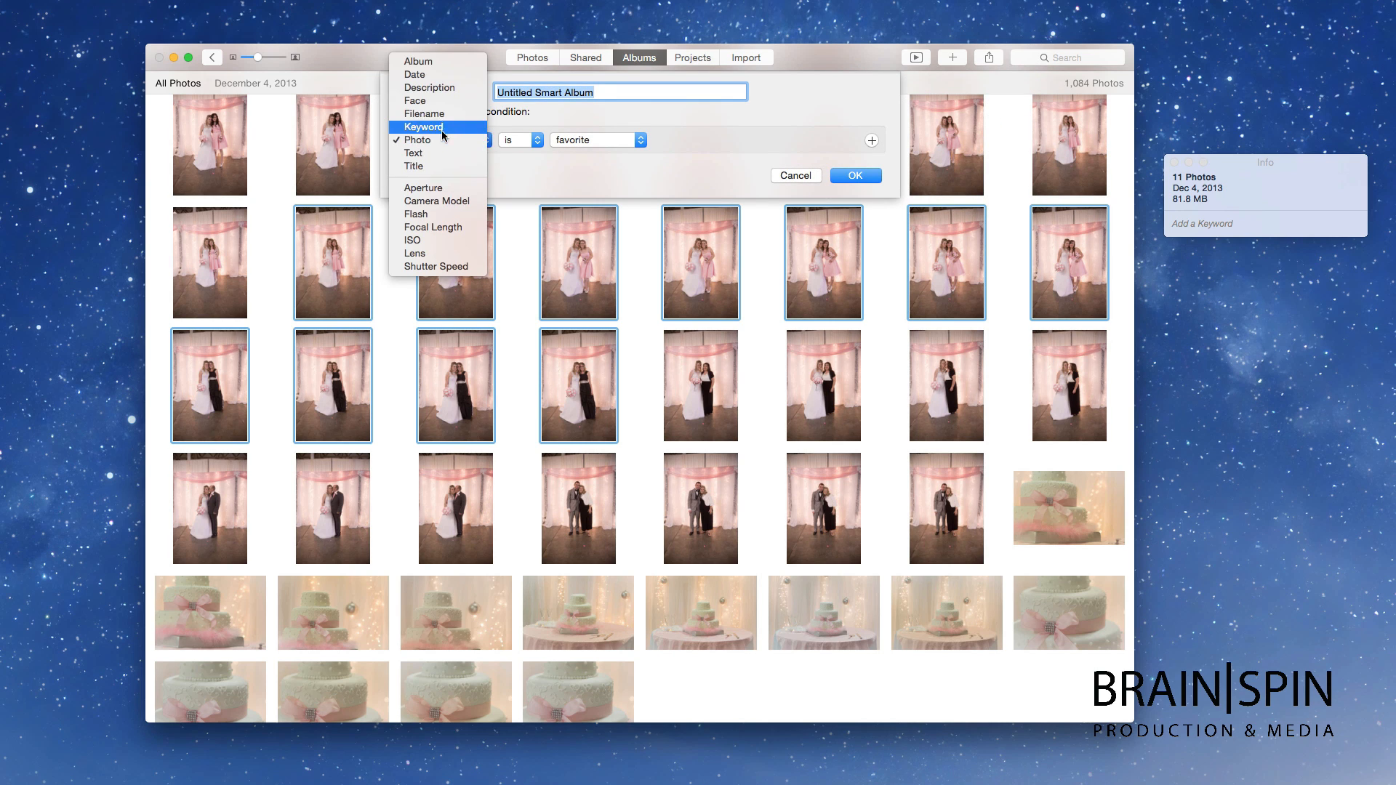
pyautogui.click(436, 102)
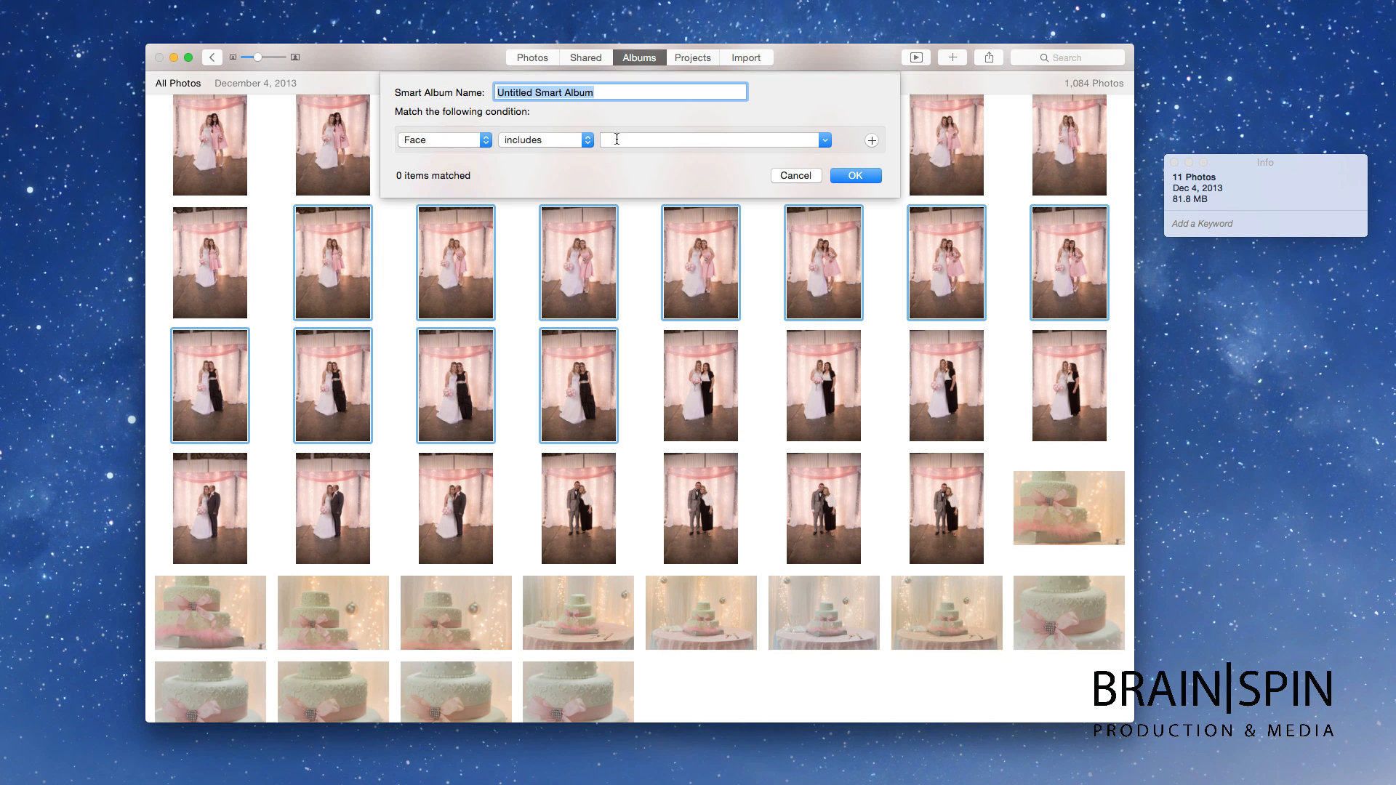
pyautogui.click(626, 139)
pyautogui.write('C')
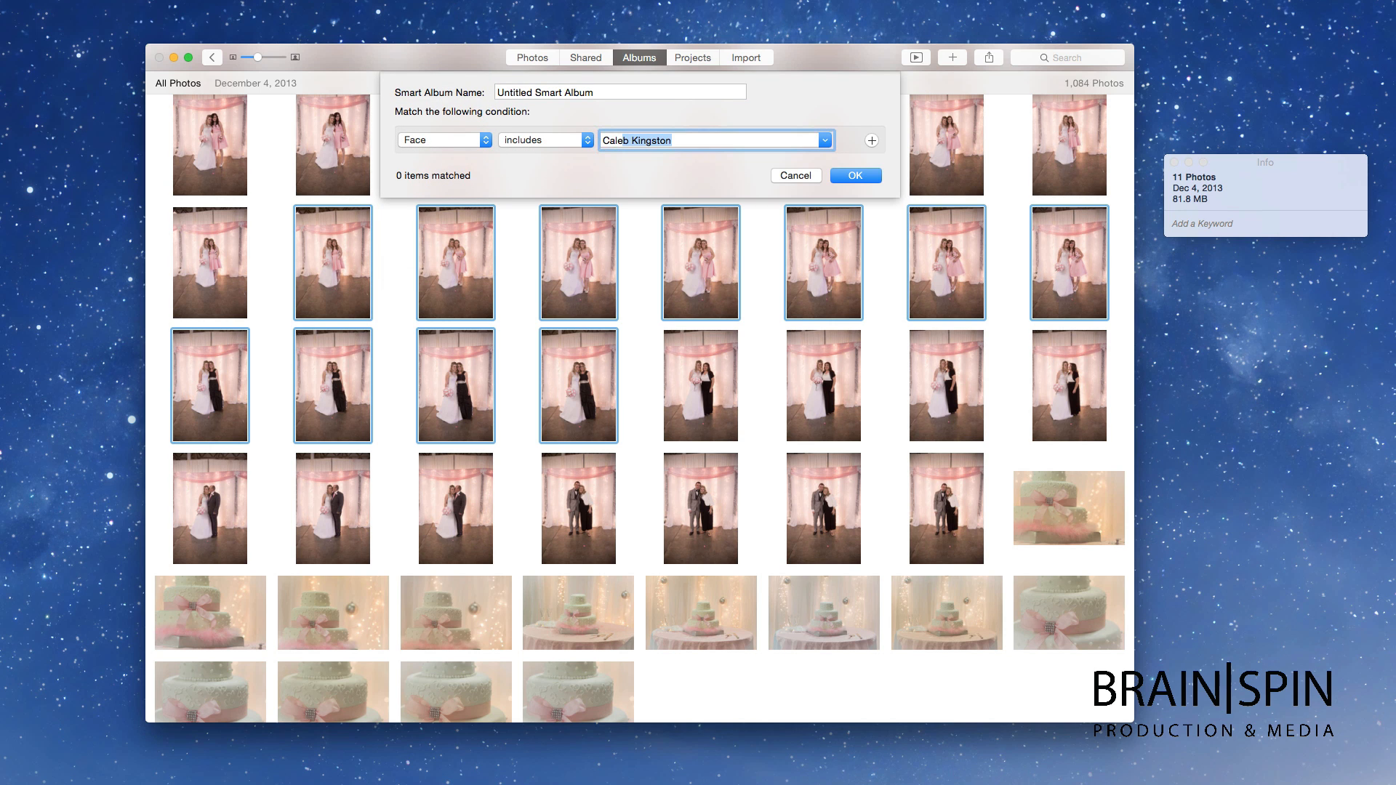
pyautogui.write('ale')
pyautogui.press('Return')
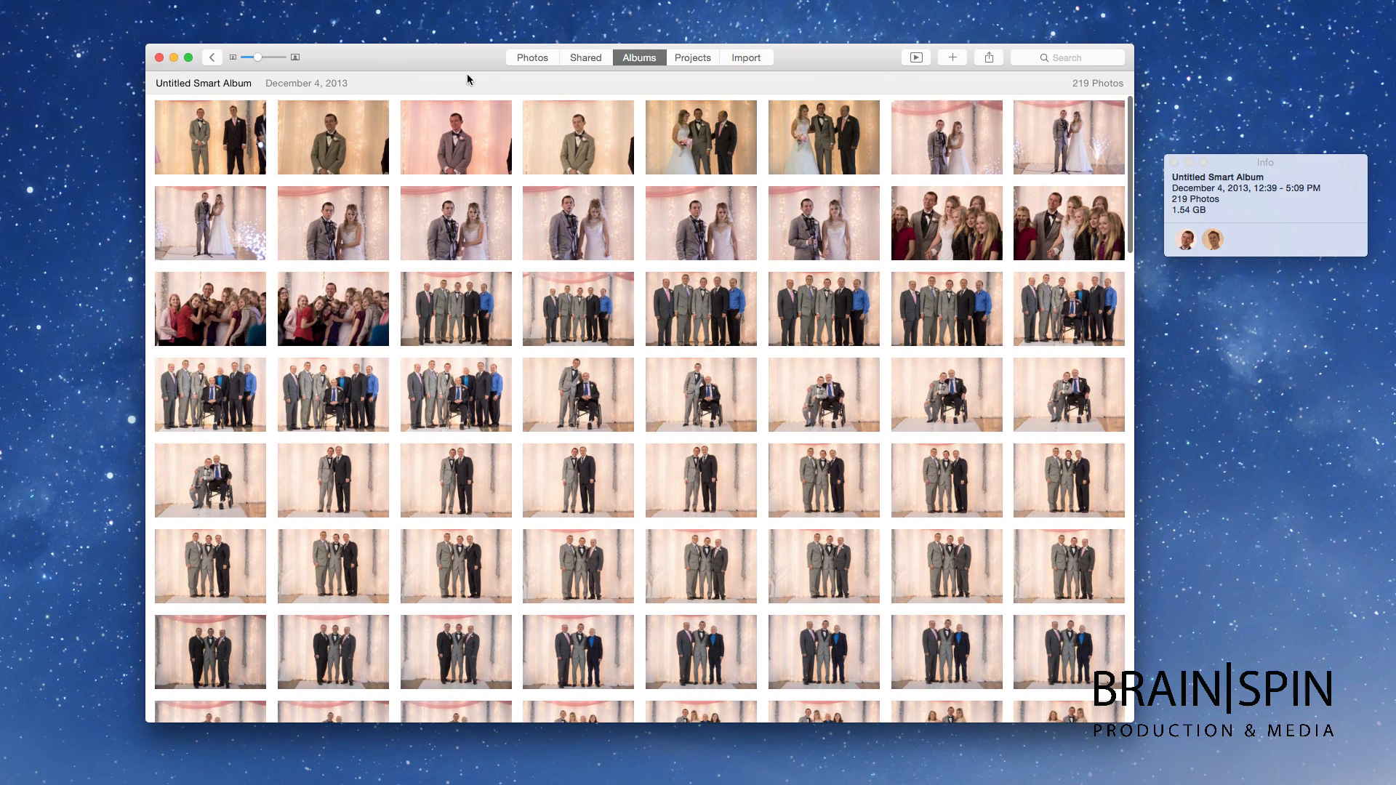
pyautogui.click(628, 58)
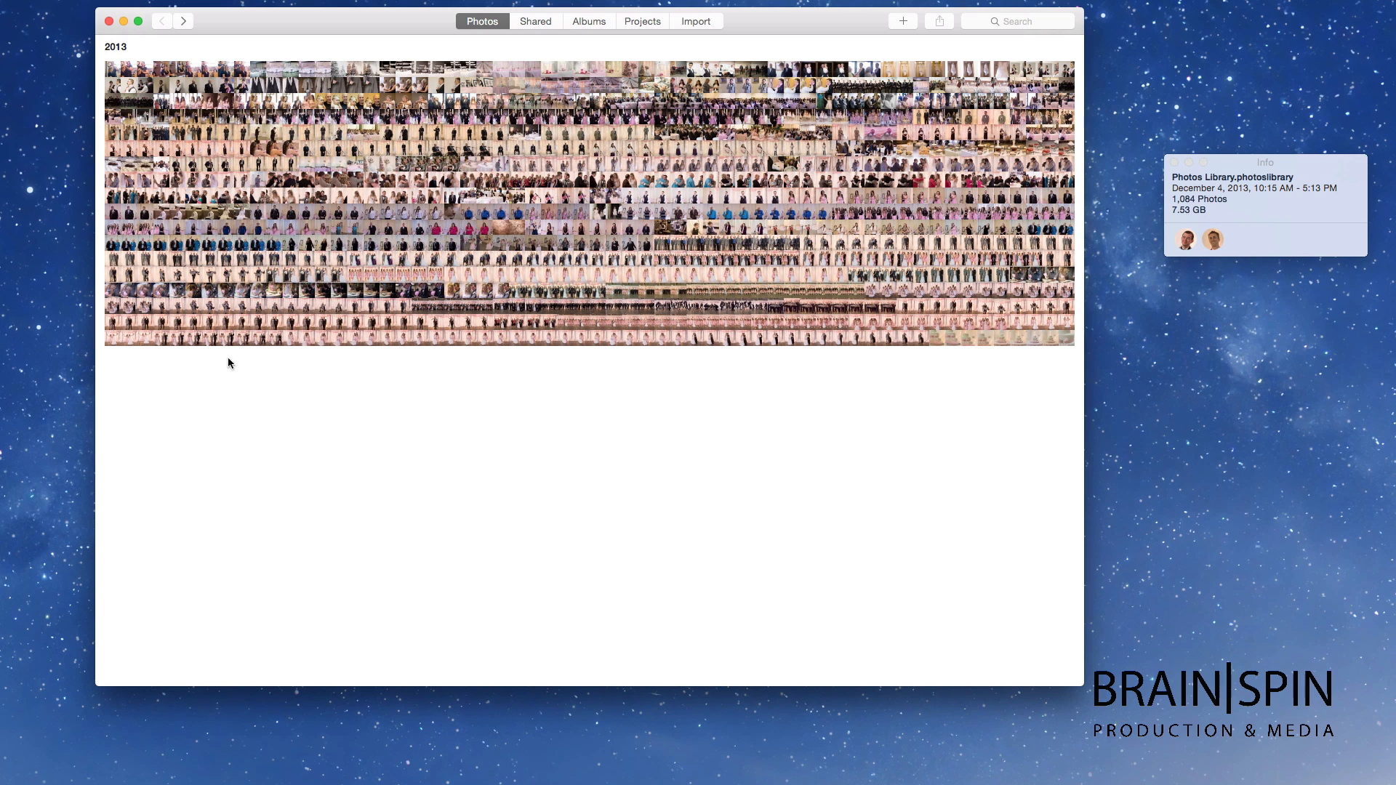
# Step: Turn on View > Show Sidebar and scroll through its shared albums, albums and projects
pyautogui.click(0, 0)
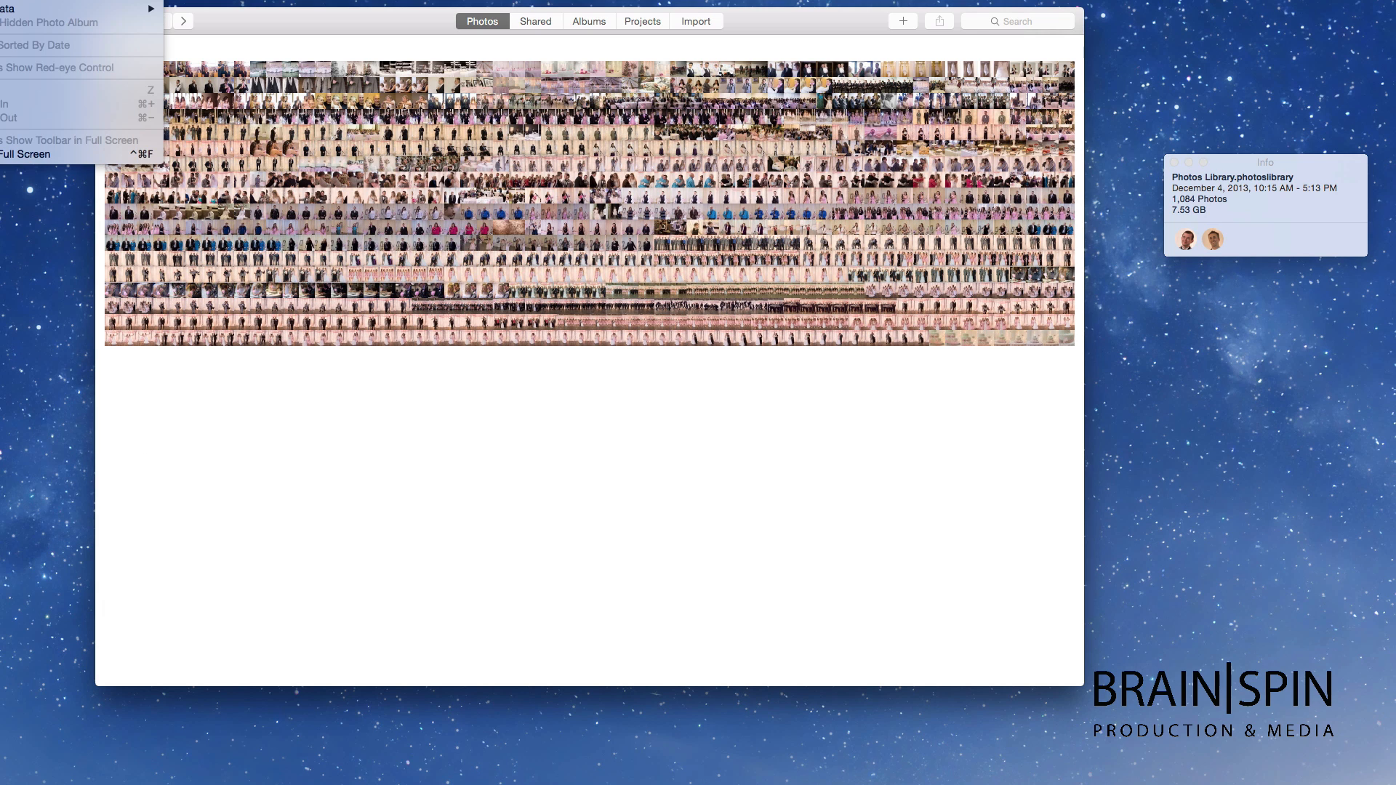
pyautogui.click(14, 0)
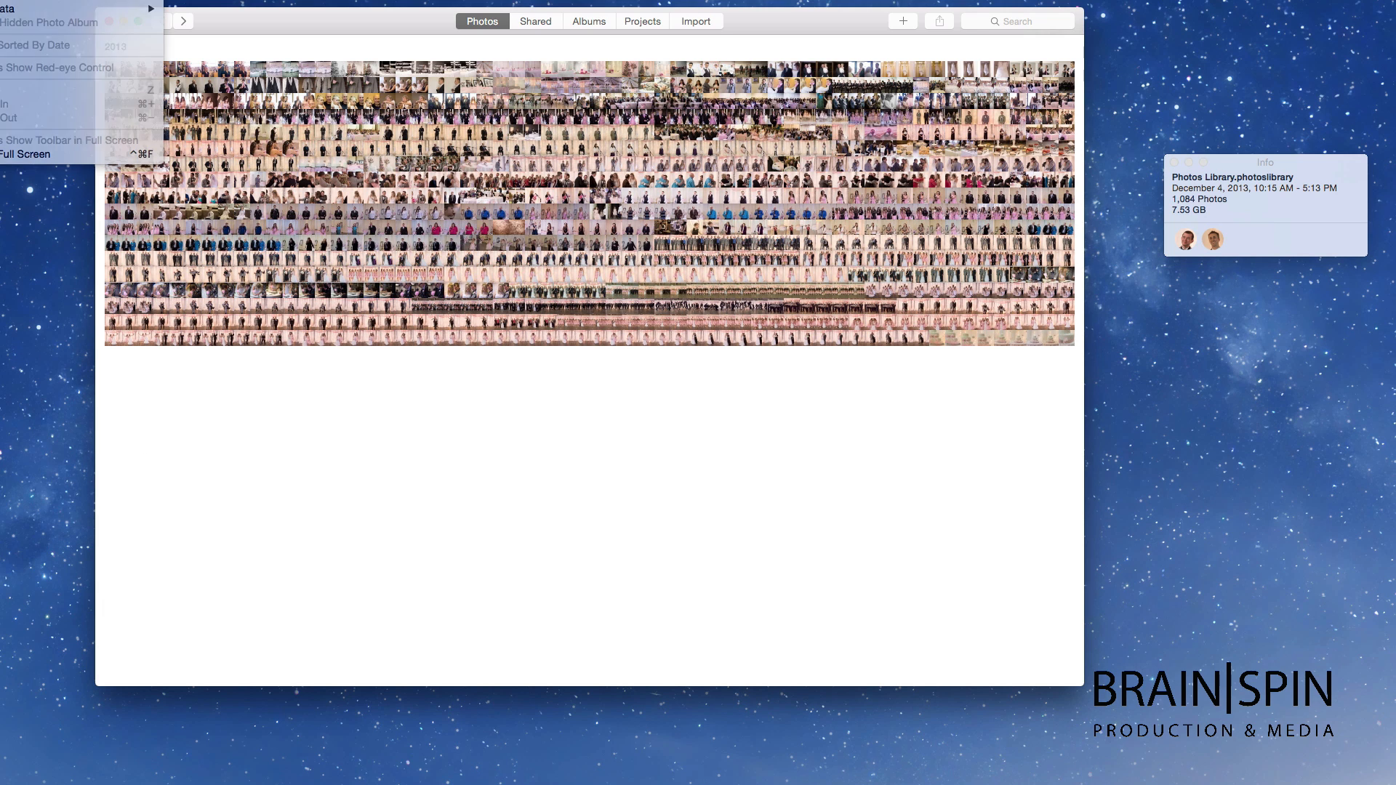
pyautogui.scroll(-3, 136, 98)
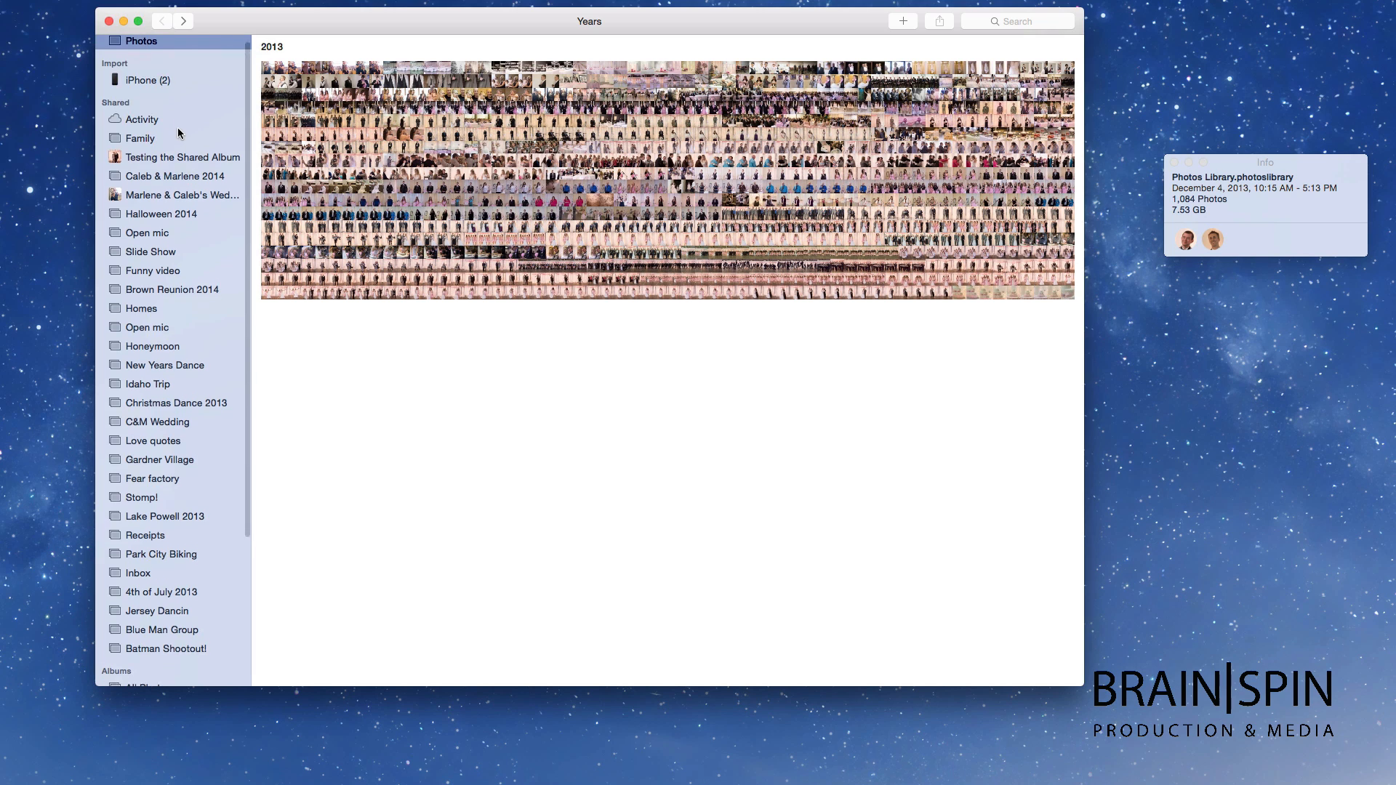
pyautogui.scroll(3, 136, 98)
pyautogui.scroll(-8, 138, 109)
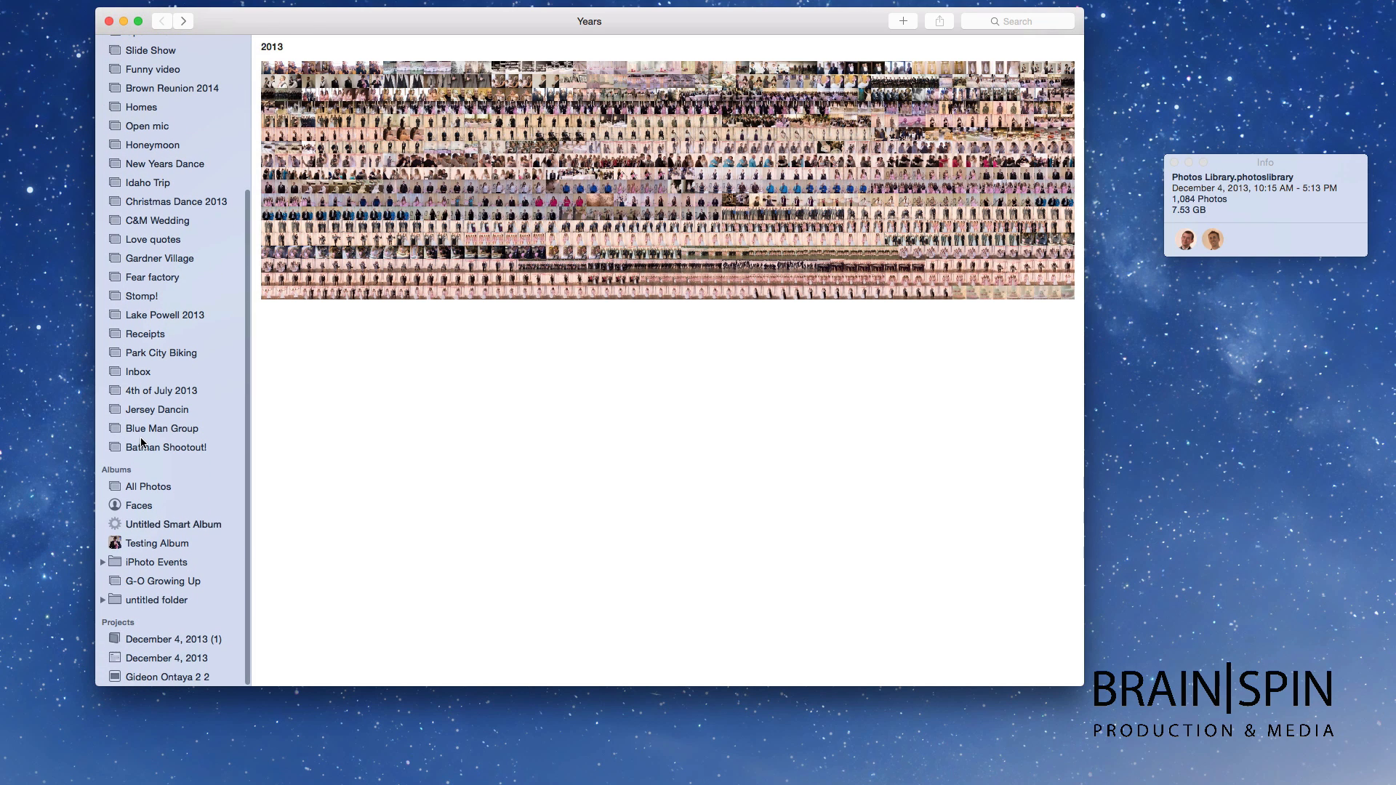
pyautogui.scroll(3, 143, 409)
pyautogui.scroll(5, 143, 408)
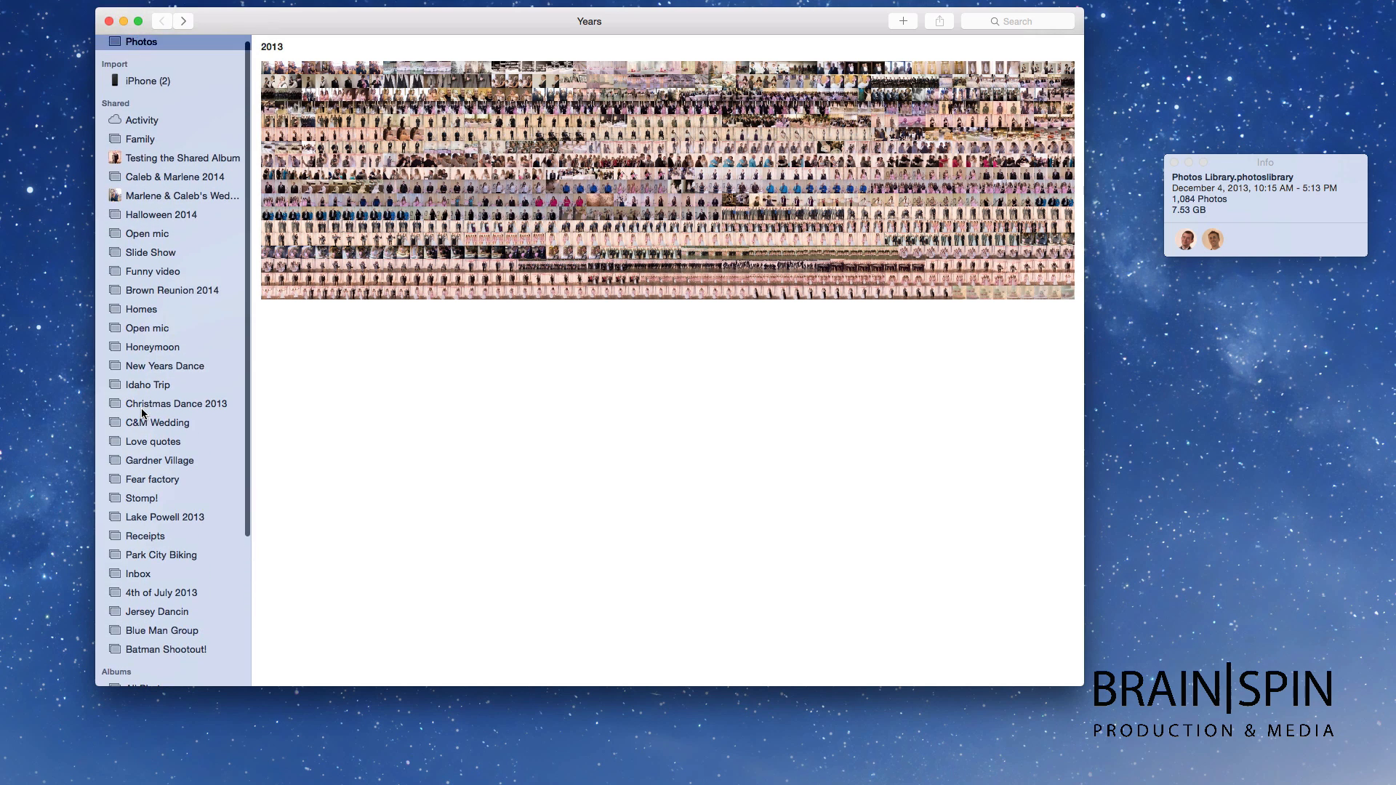
pyautogui.scroll(-7, 143, 413)
pyautogui.scroll(-1, 142, 413)
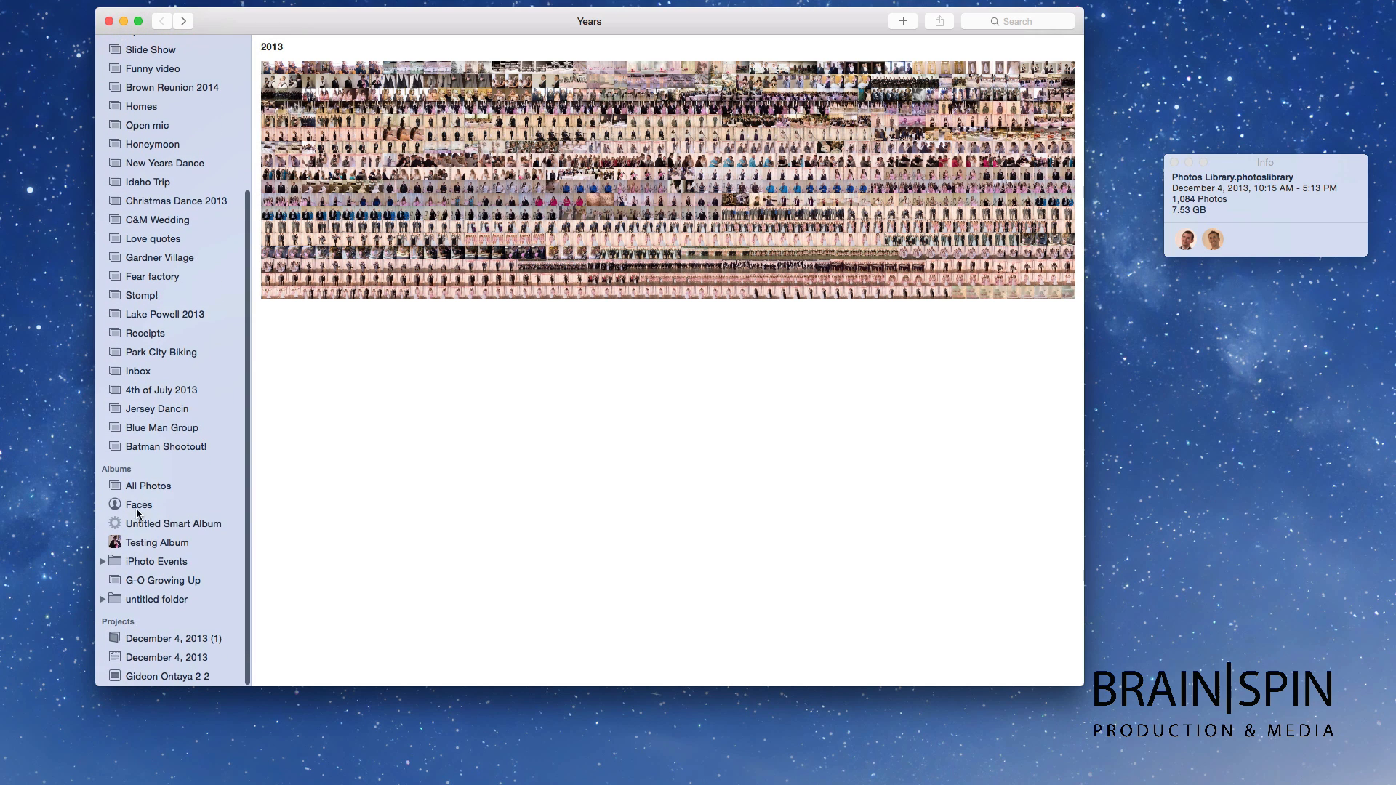
pyautogui.scroll(5, 159, 653)
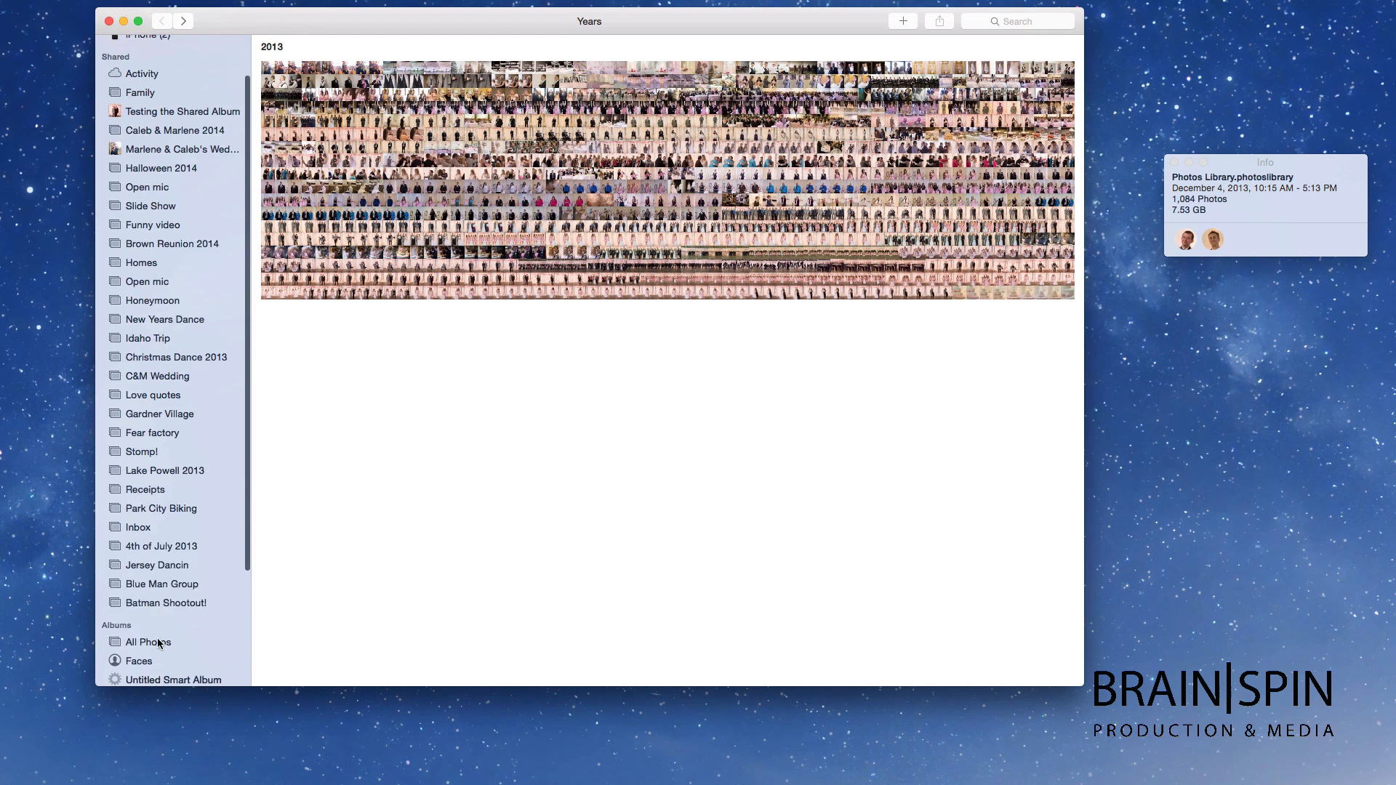
pyautogui.scroll(-3, 161, 346)
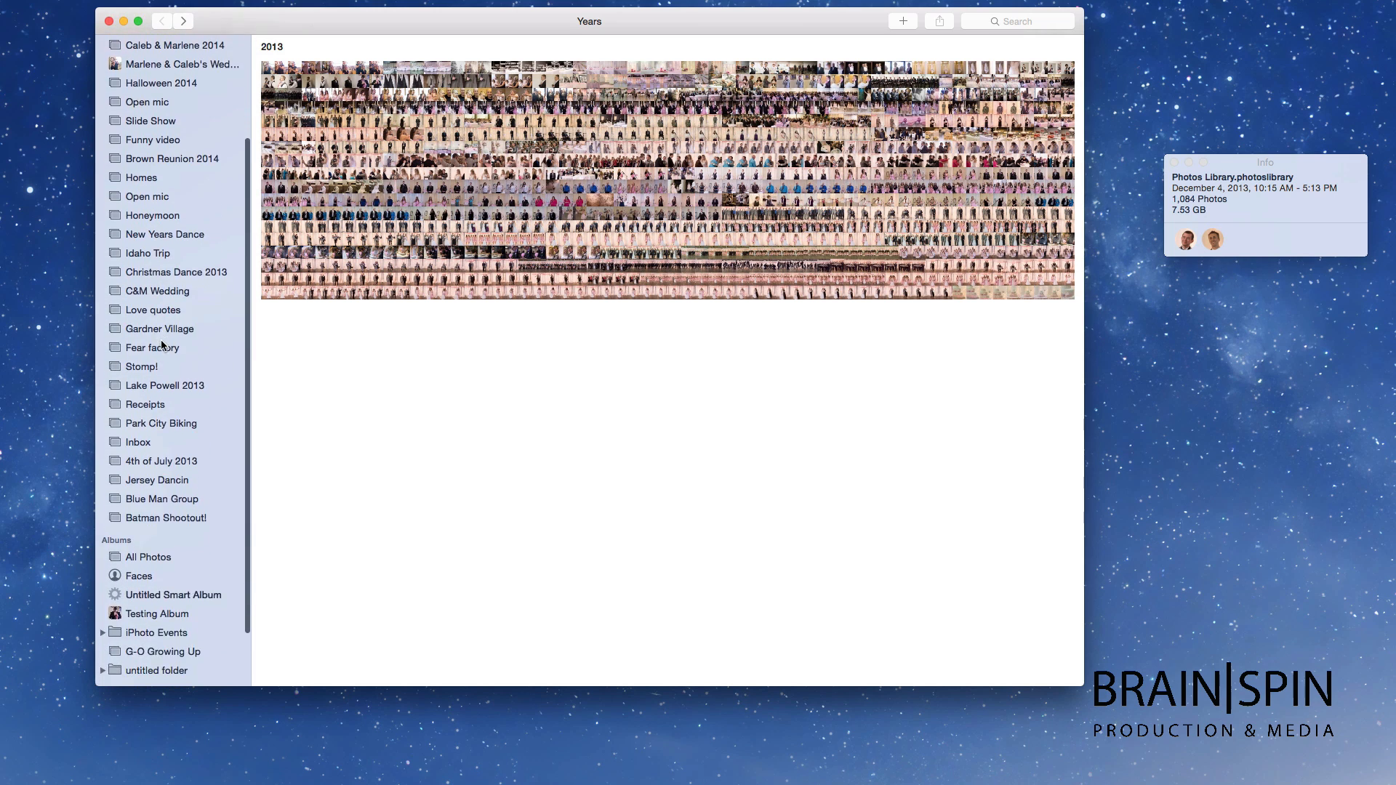
pyautogui.scroll(5, 161, 341)
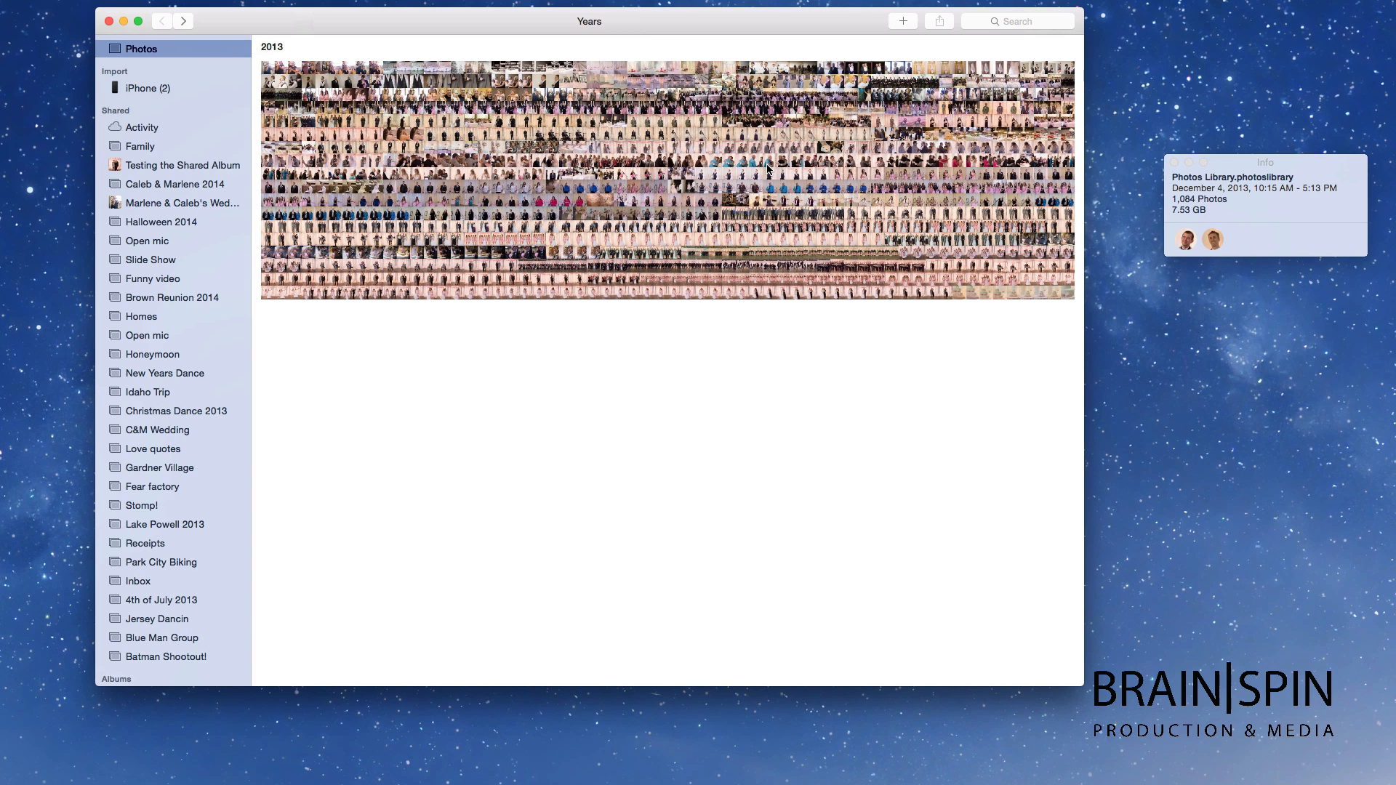
pyautogui.scroll(-5, 200, 195)
pyautogui.scroll(5, 196, 194)
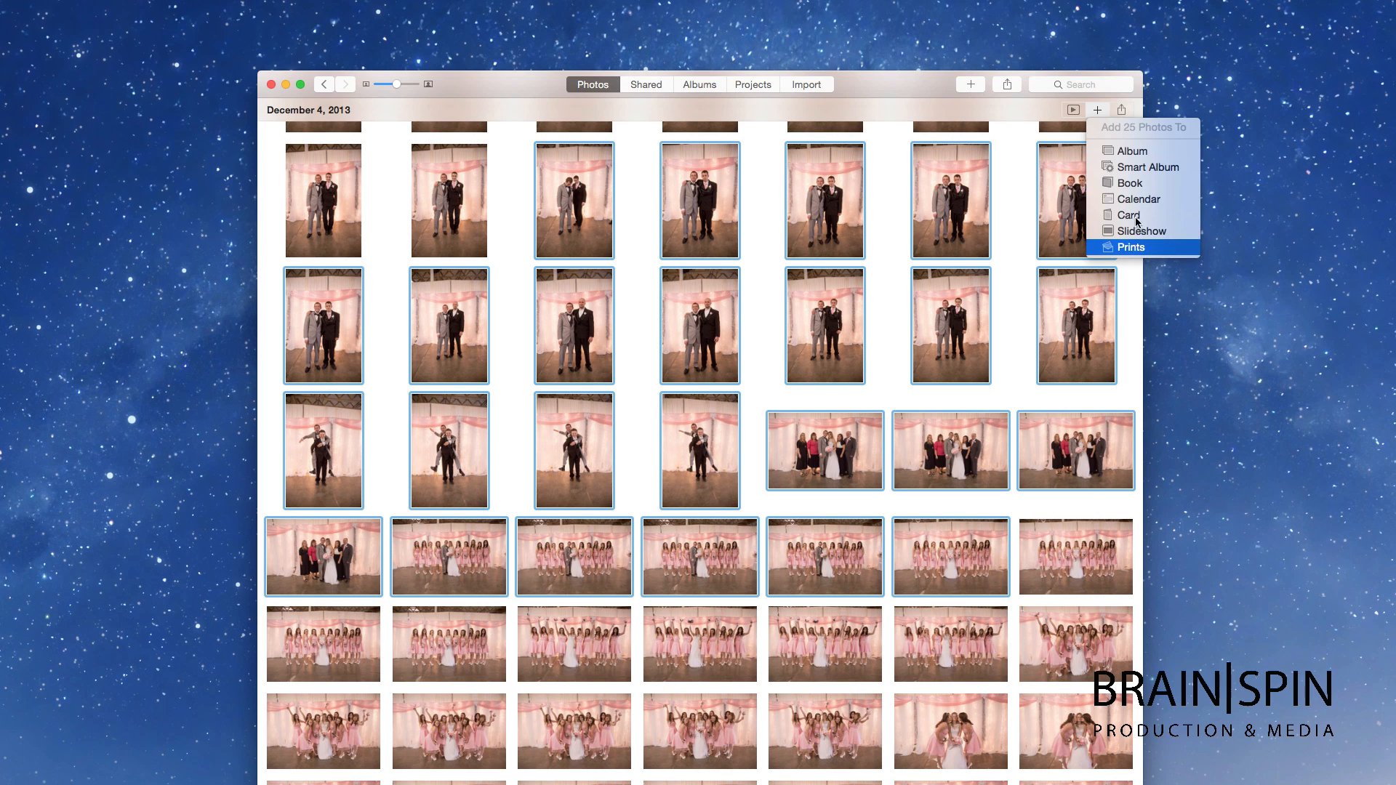
# Step: Preview the Origami, Reflections, Sliding Panels, Vintage Prints and Classic themes, then choose Magazine
pyautogui.click(1032, 105)
pyautogui.click(1074, 111)
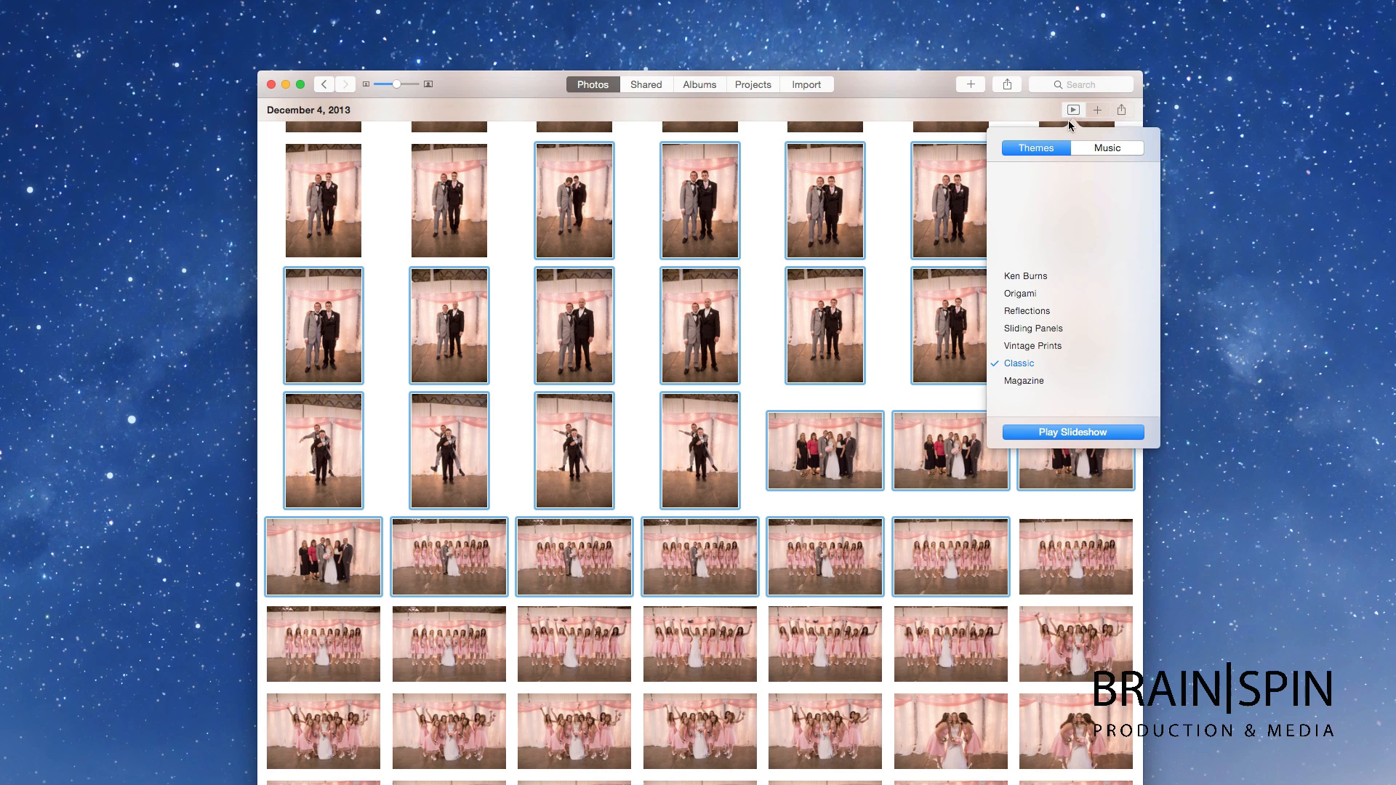
pyautogui.click(1020, 294)
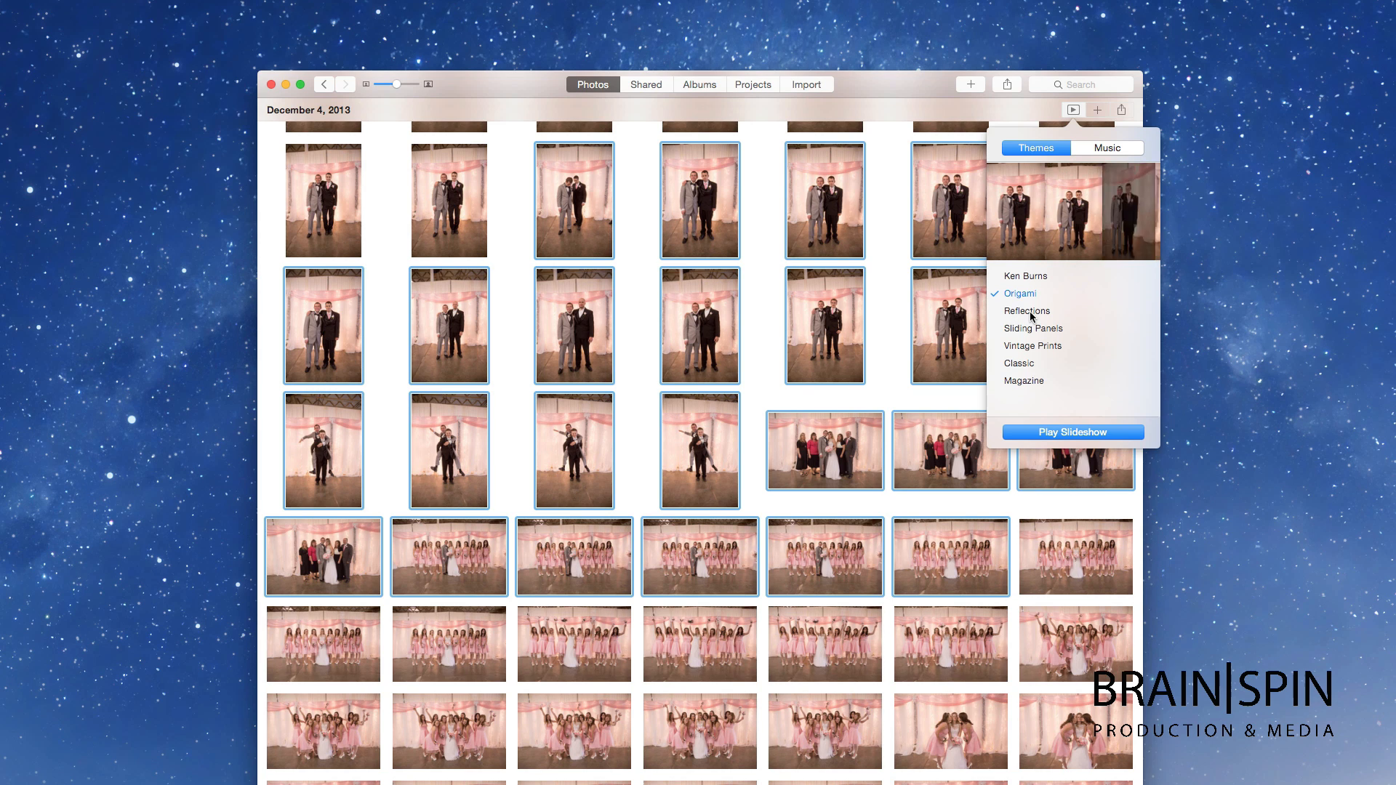
pyautogui.click(1030, 313)
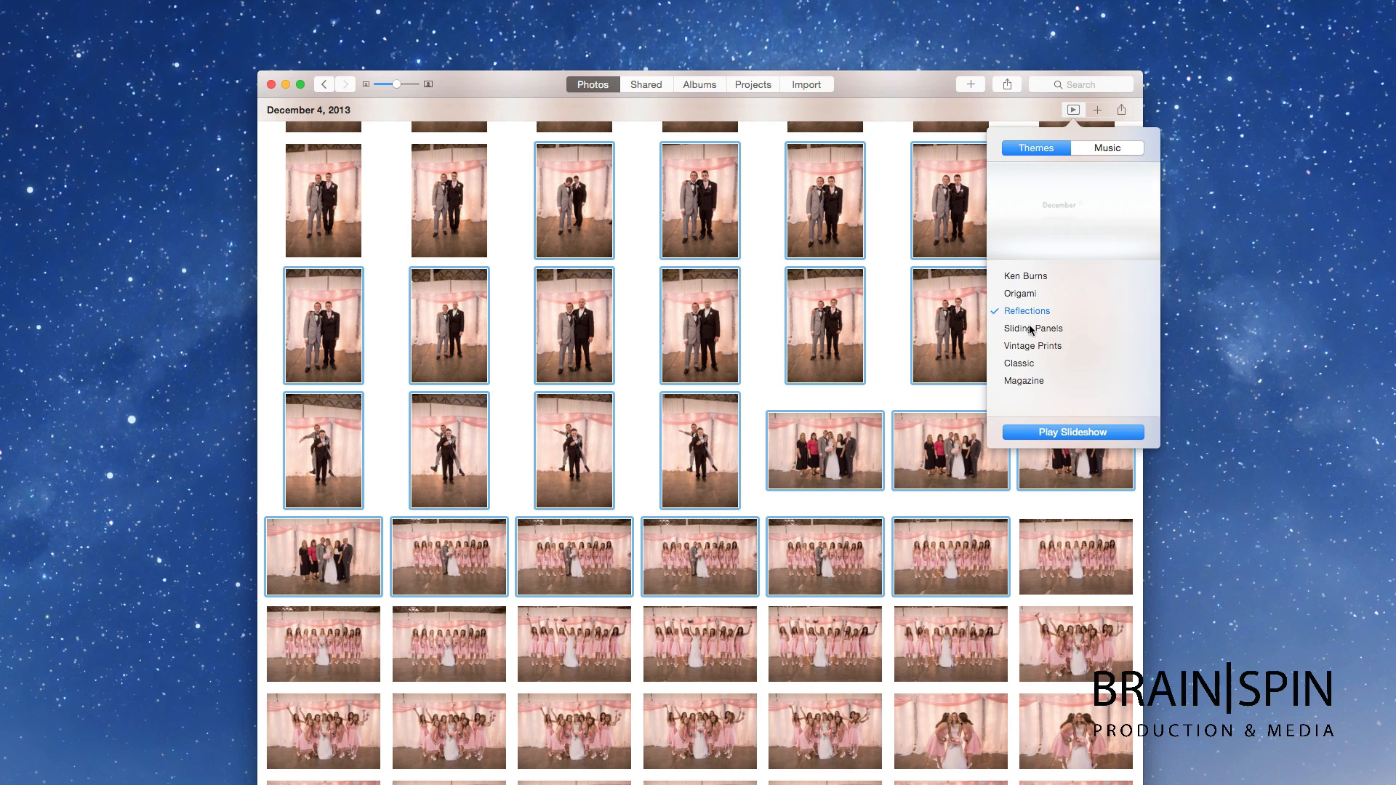
pyautogui.click(1030, 330)
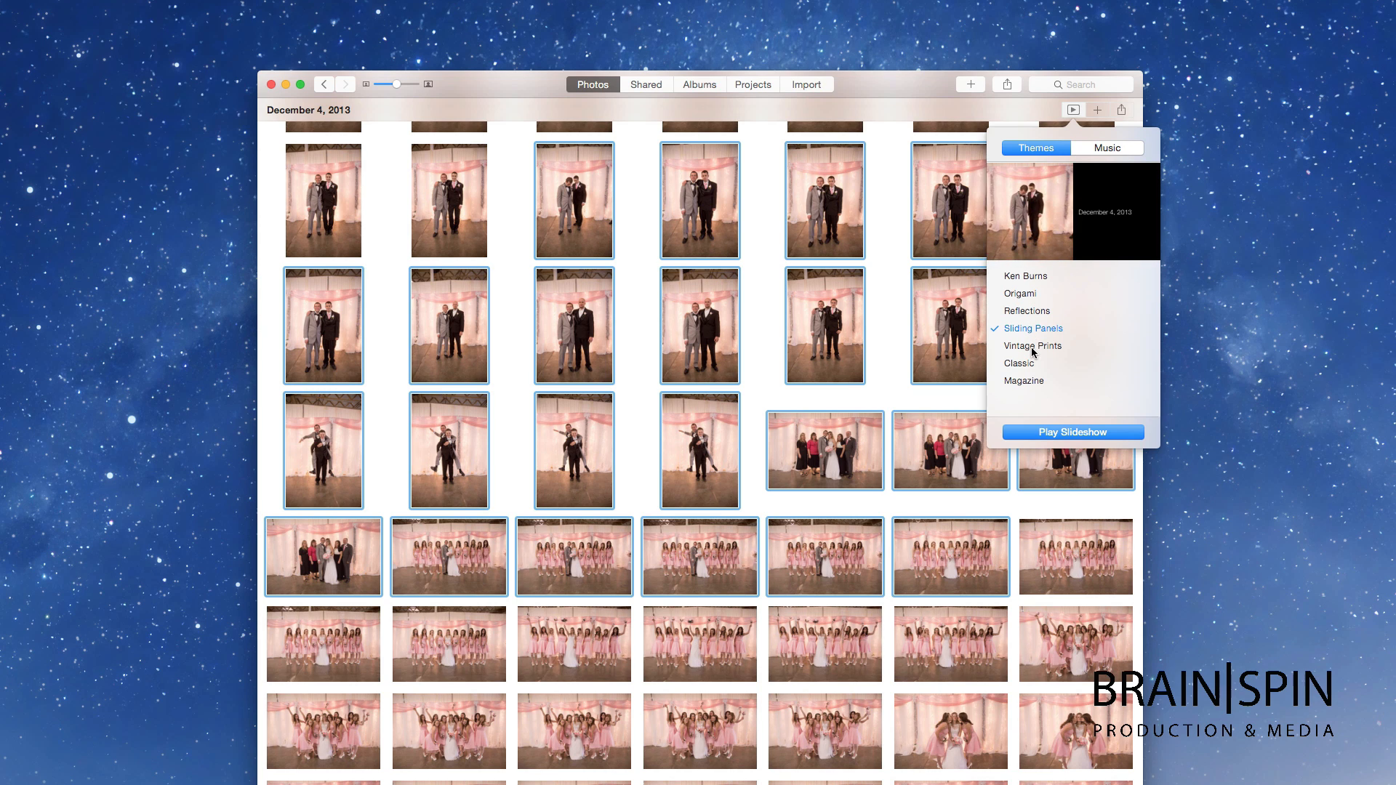
pyautogui.click(1031, 349)
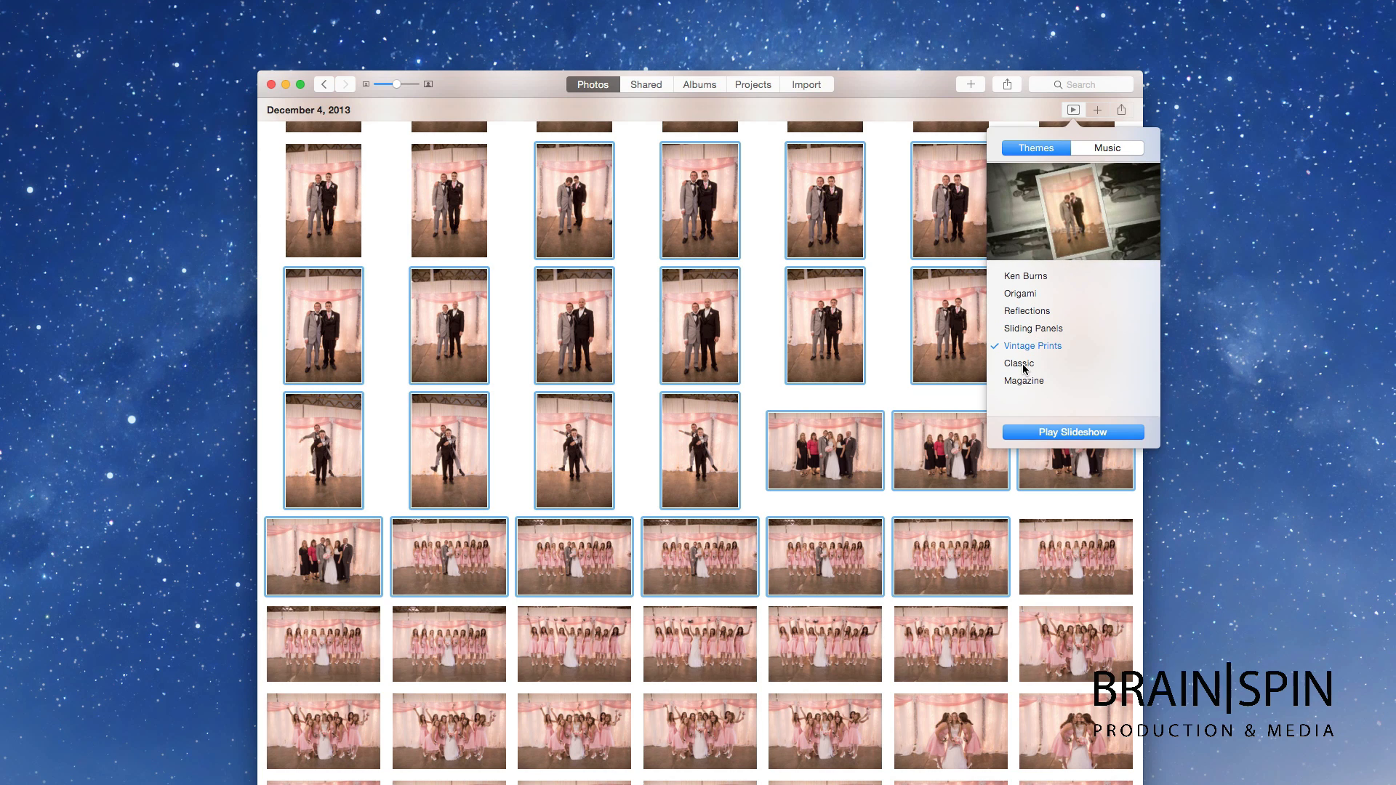
pyautogui.click(1024, 366)
pyautogui.click(1024, 382)
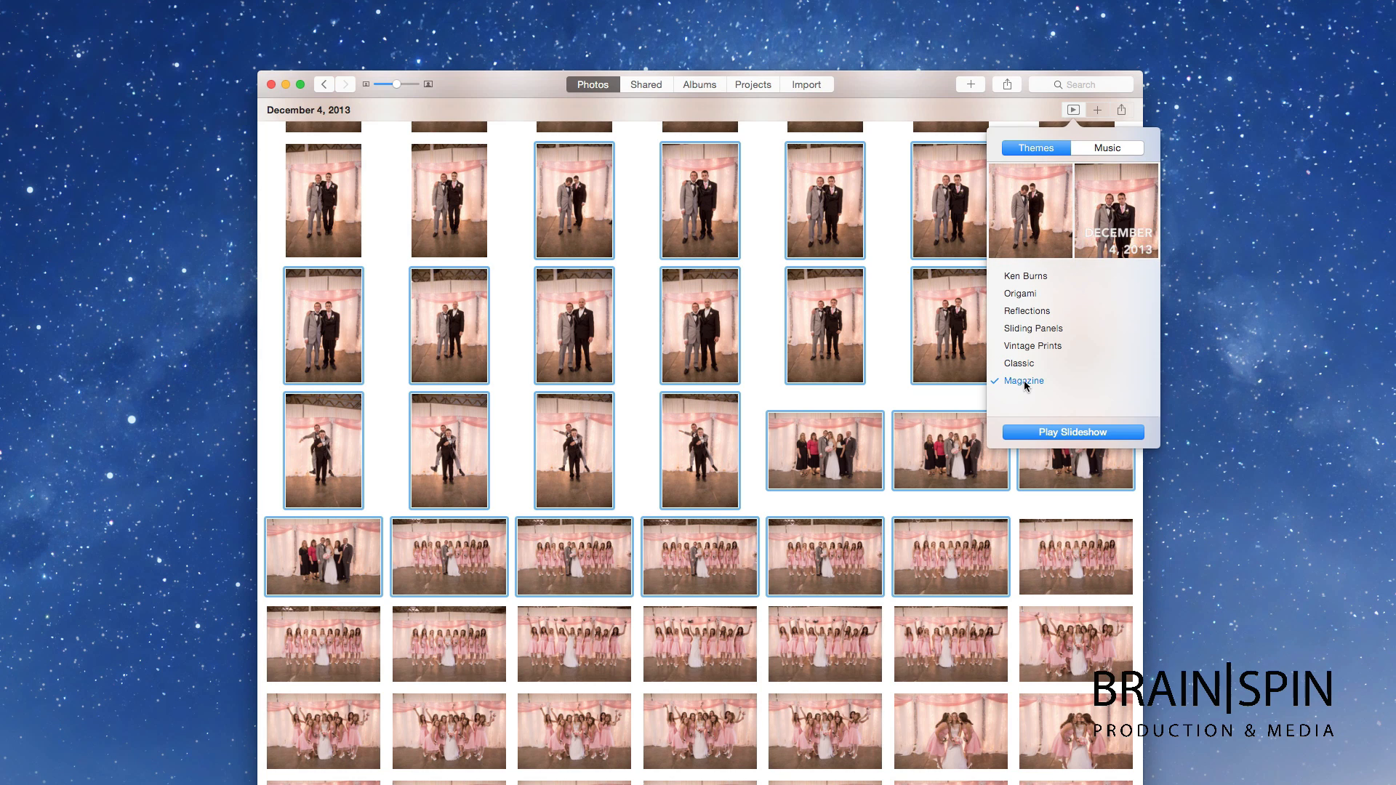
pyautogui.click(1121, 110)
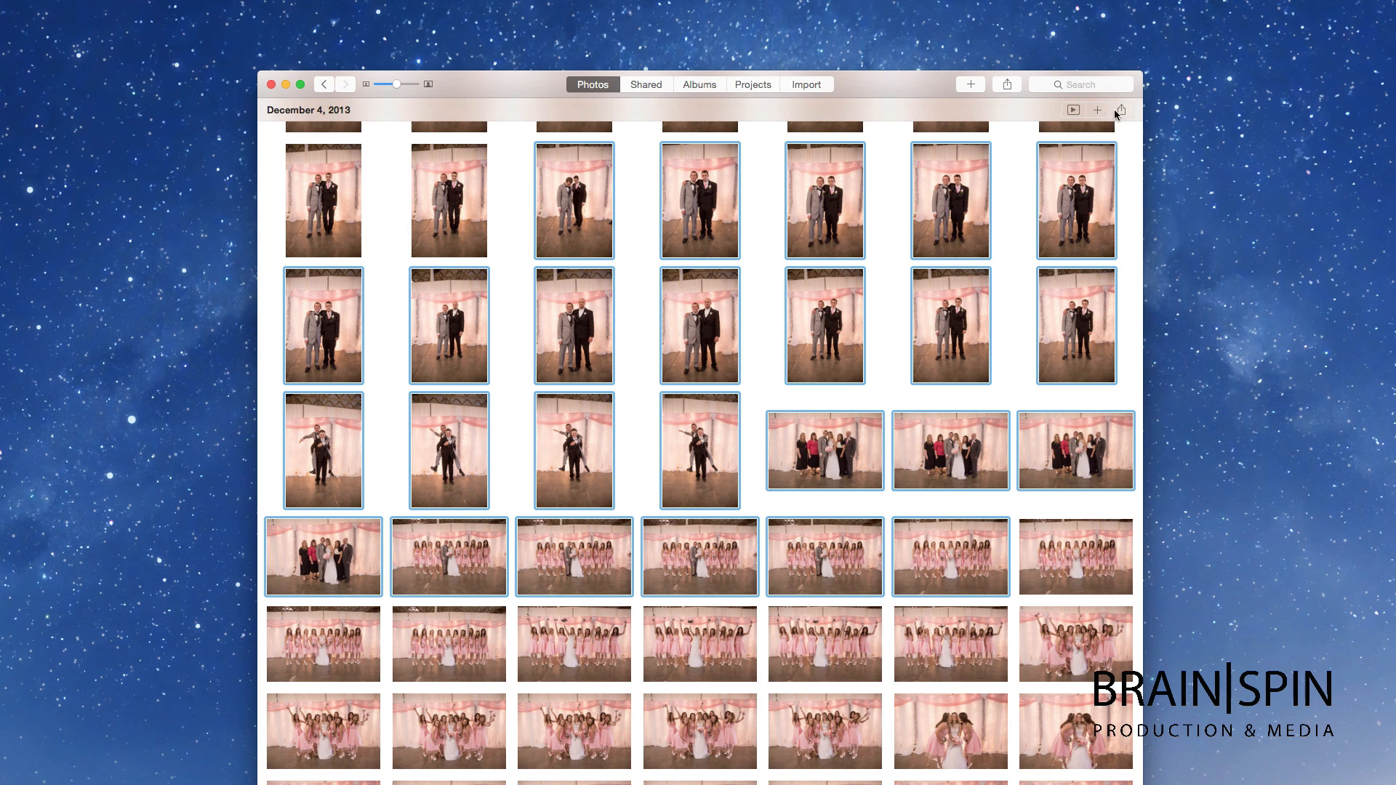
# Step: Start a 12-month calendar from January 2015 using the Picture Calendar theme
pyautogui.click(1121, 110)
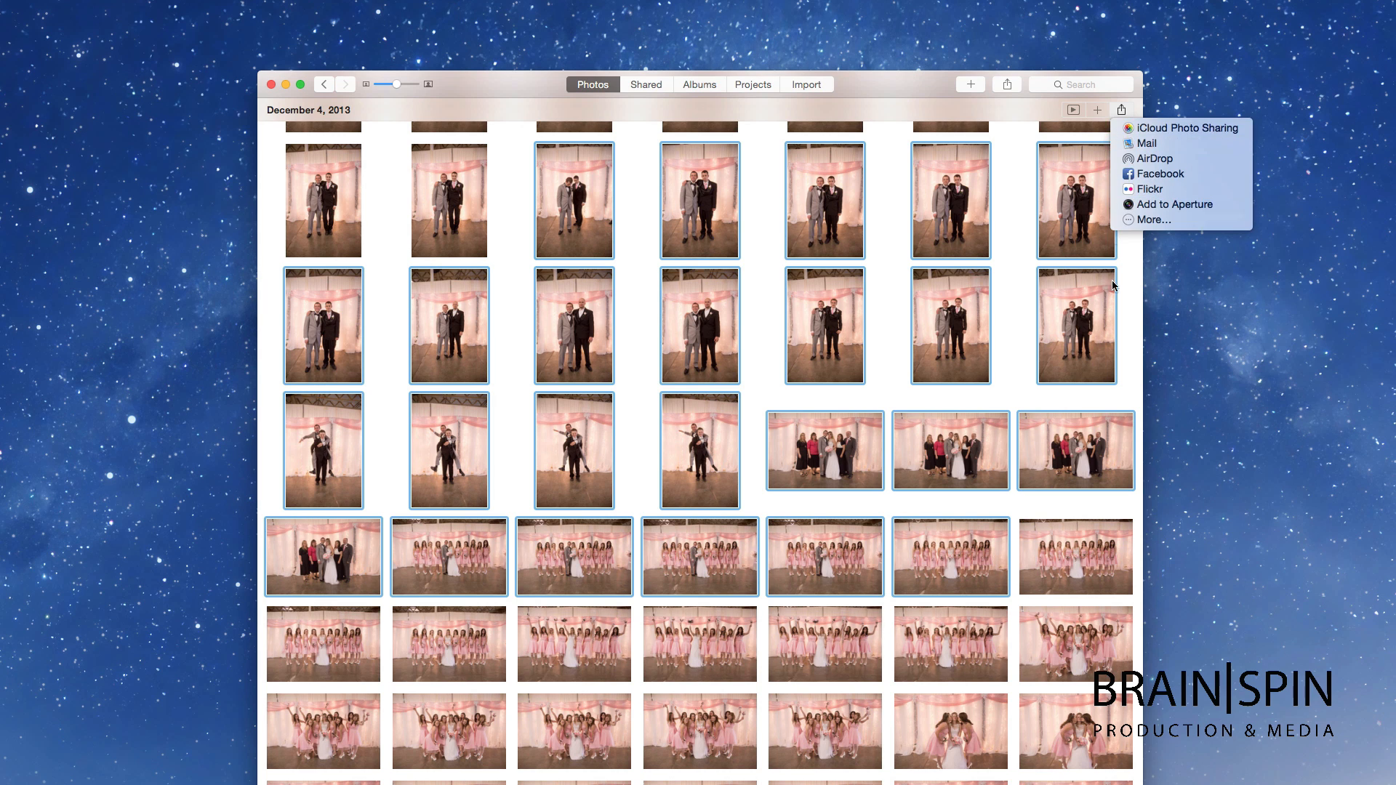
pyautogui.click(623, 180)
pyautogui.click(1097, 110)
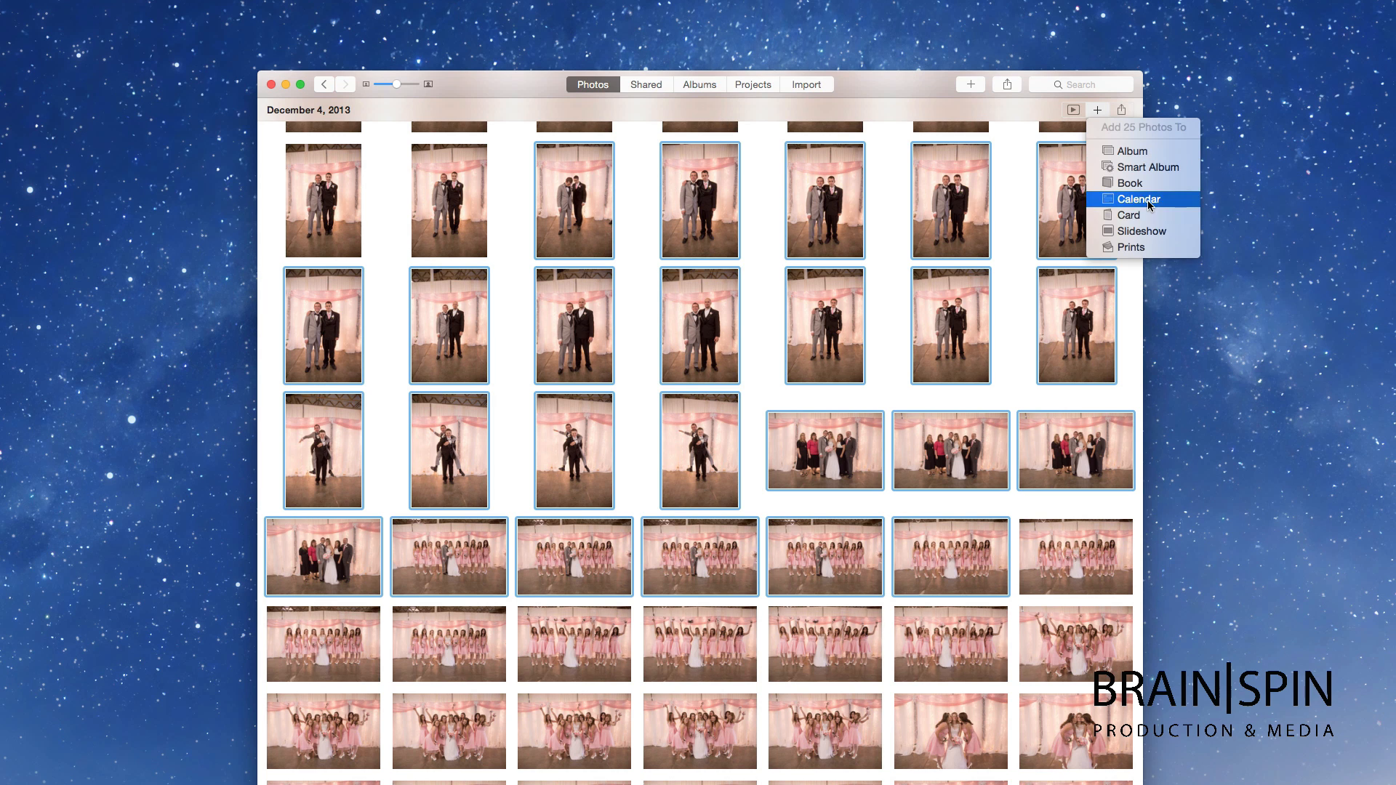
pyautogui.click(1156, 198)
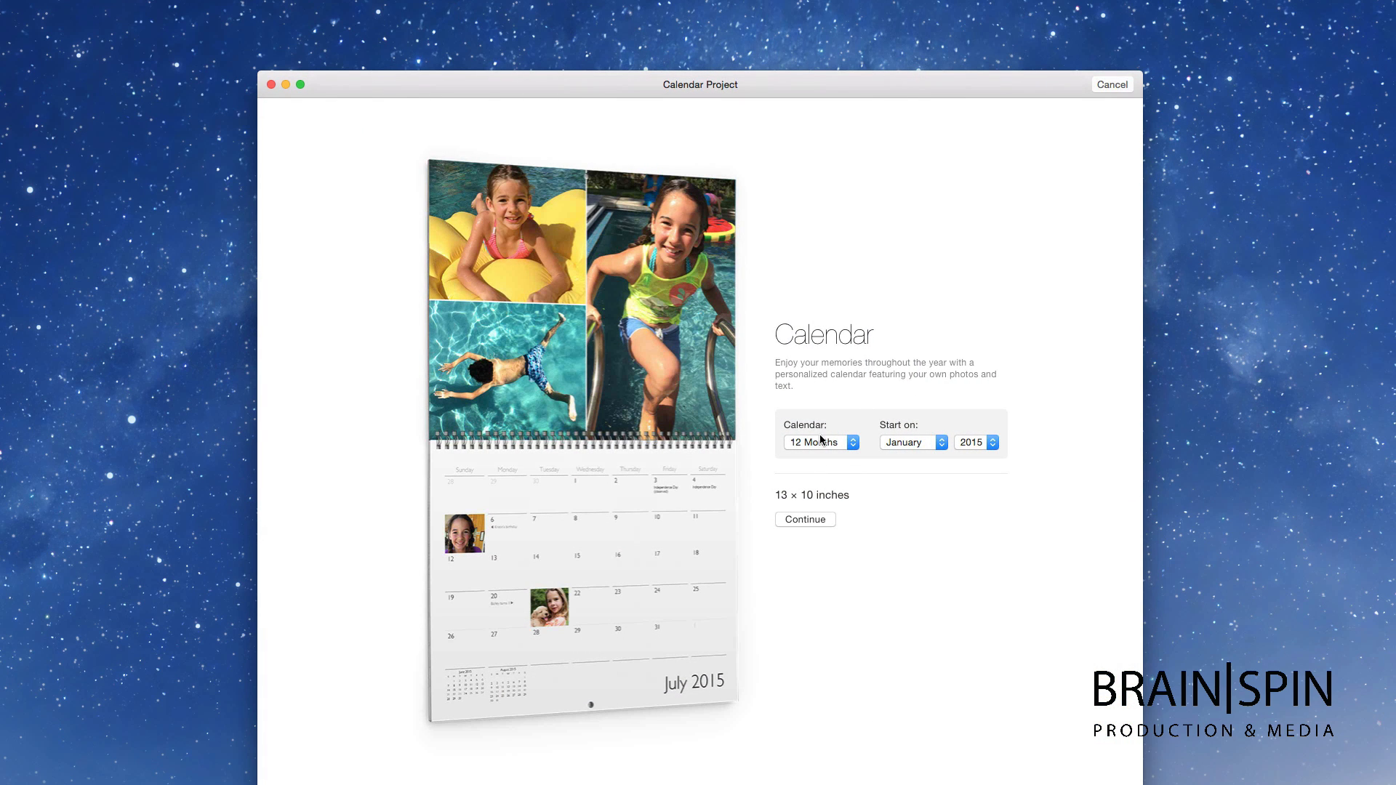
pyautogui.click(811, 520)
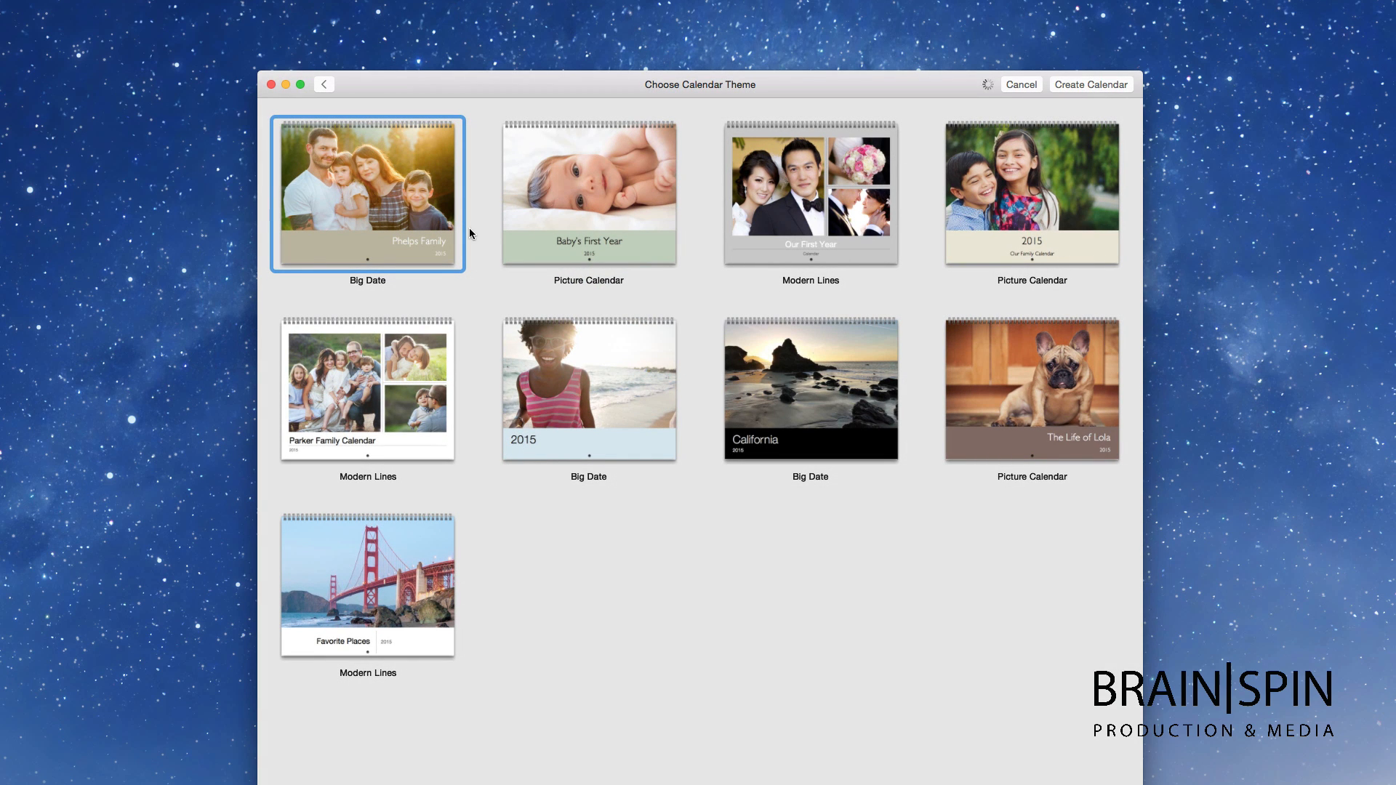
pyautogui.click(1003, 380)
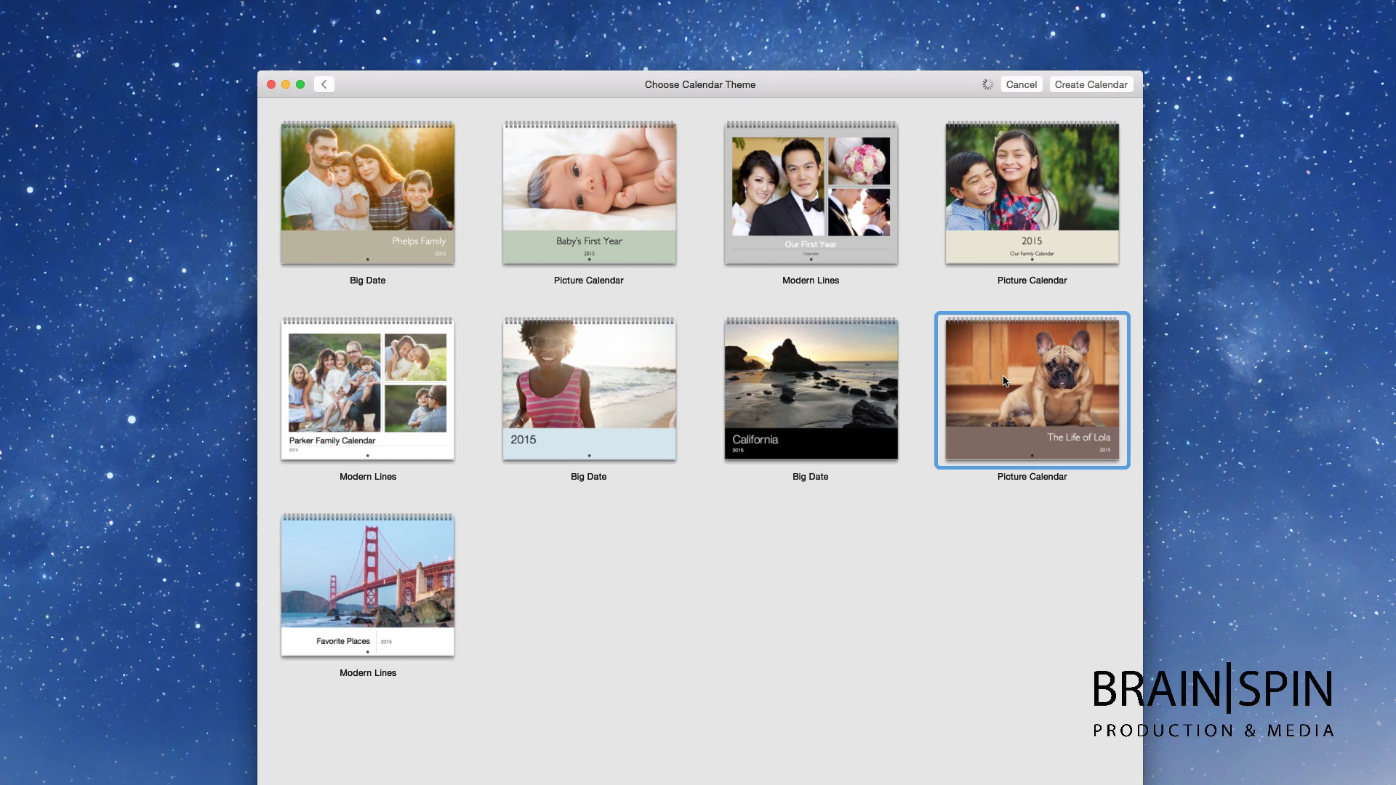
pyautogui.doubleClick(1000, 378)
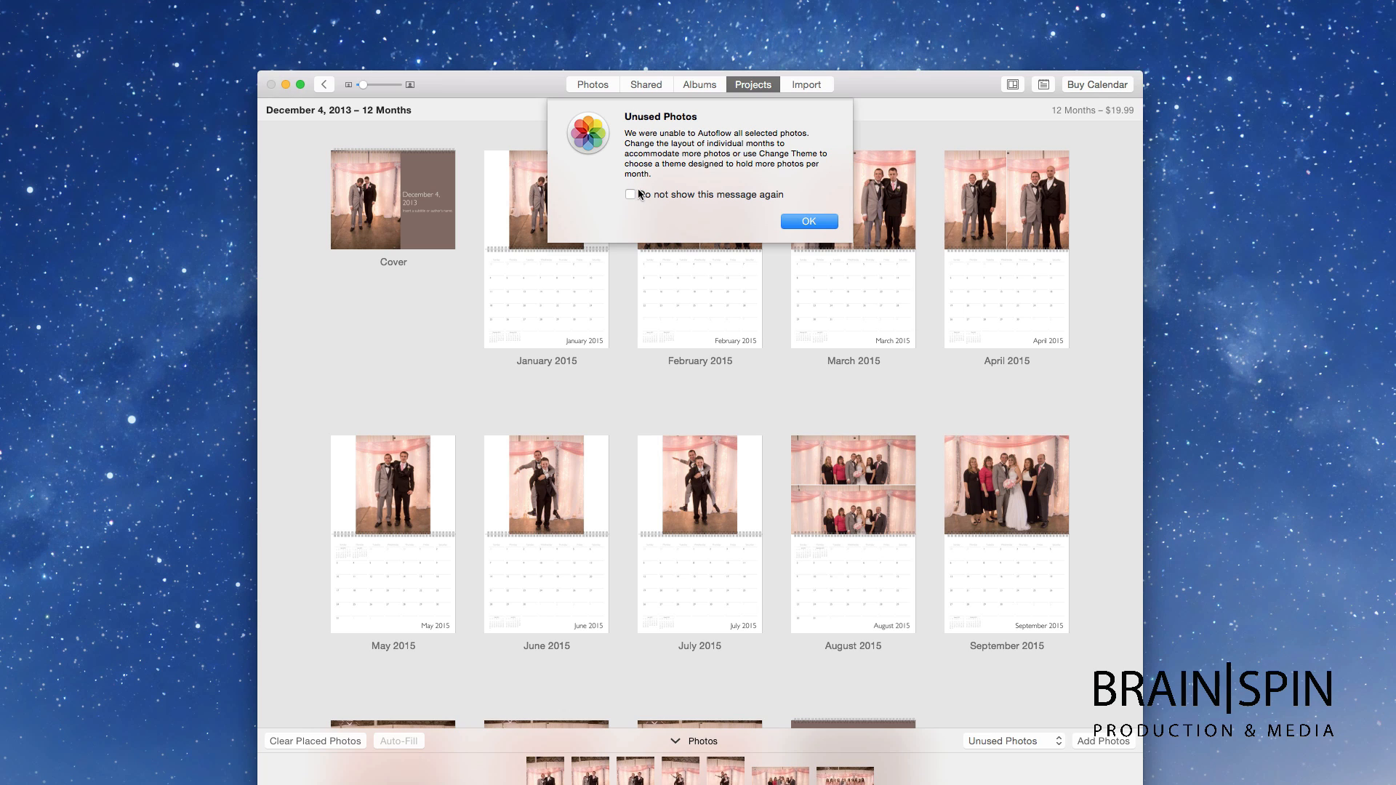
# Step: Turn off the unused-photos warning with 'Do not show this message again' and dismiss it
pyautogui.click(629, 194)
pyautogui.click(785, 221)
pyautogui.scroll(-5, 762, 243)
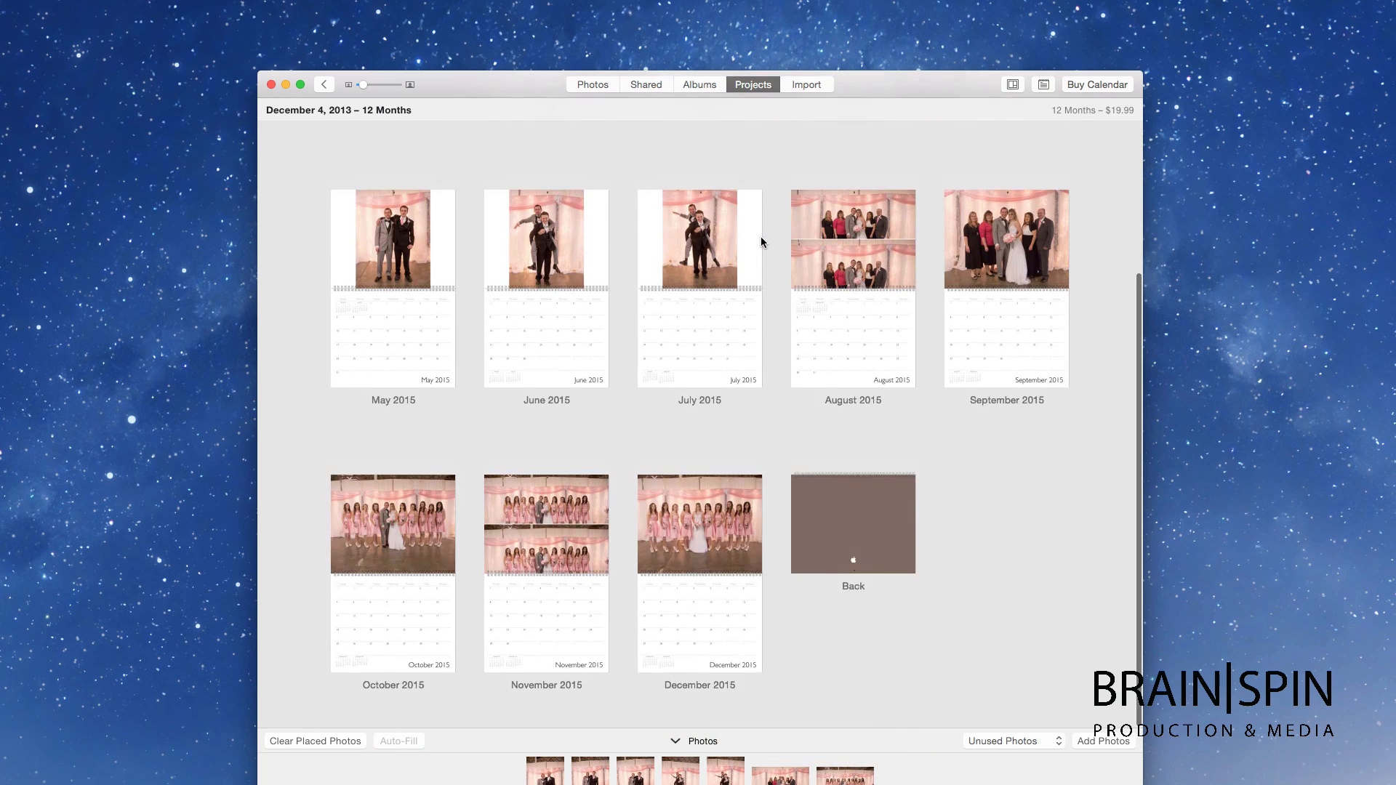
pyautogui.scroll(5, 762, 242)
# Step: Open the February 2015 page and fit its right photo fully within its frame
pyautogui.doubleClick(663, 180)
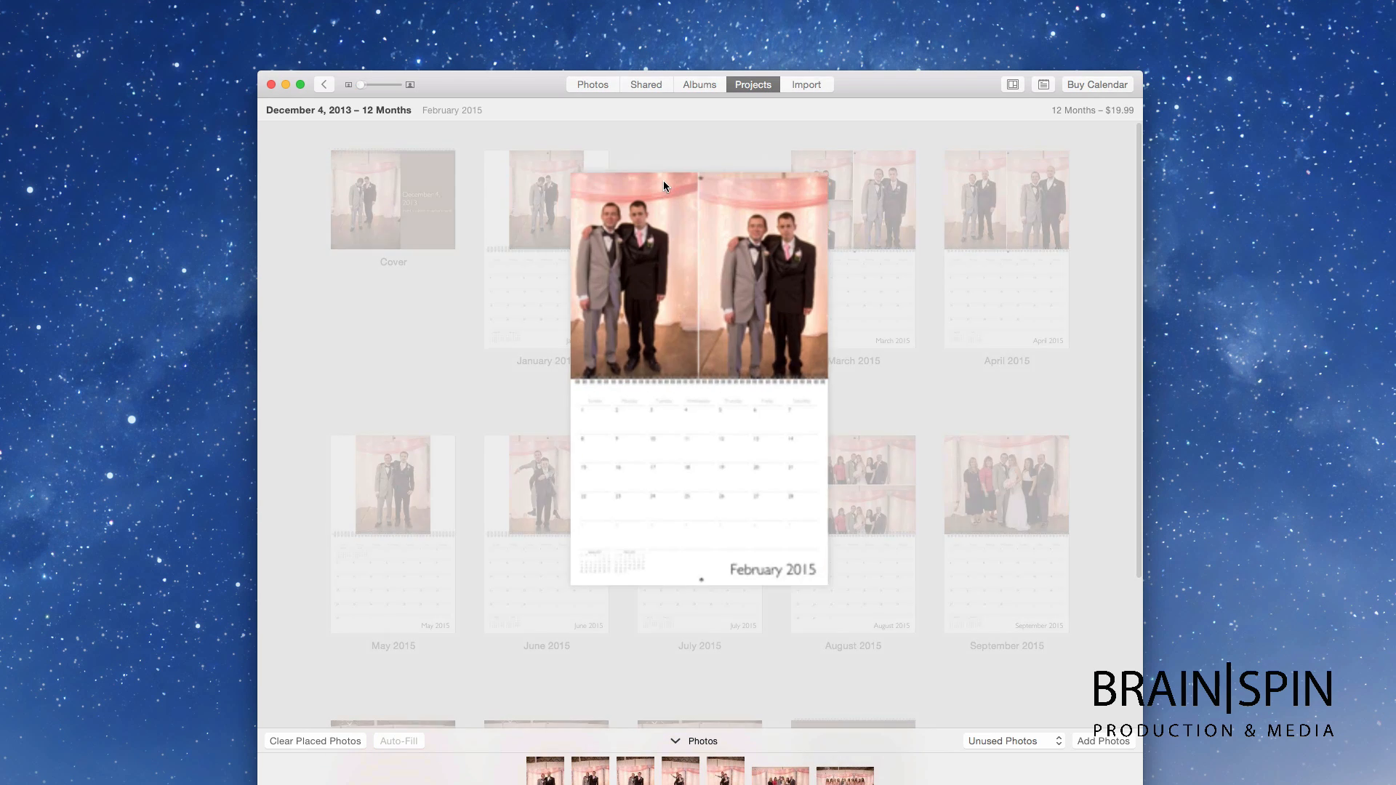
pyautogui.hscroll(5, 718, 329)
pyautogui.hscroll(-10, 718, 330)
pyautogui.hscroll(5, 721, 330)
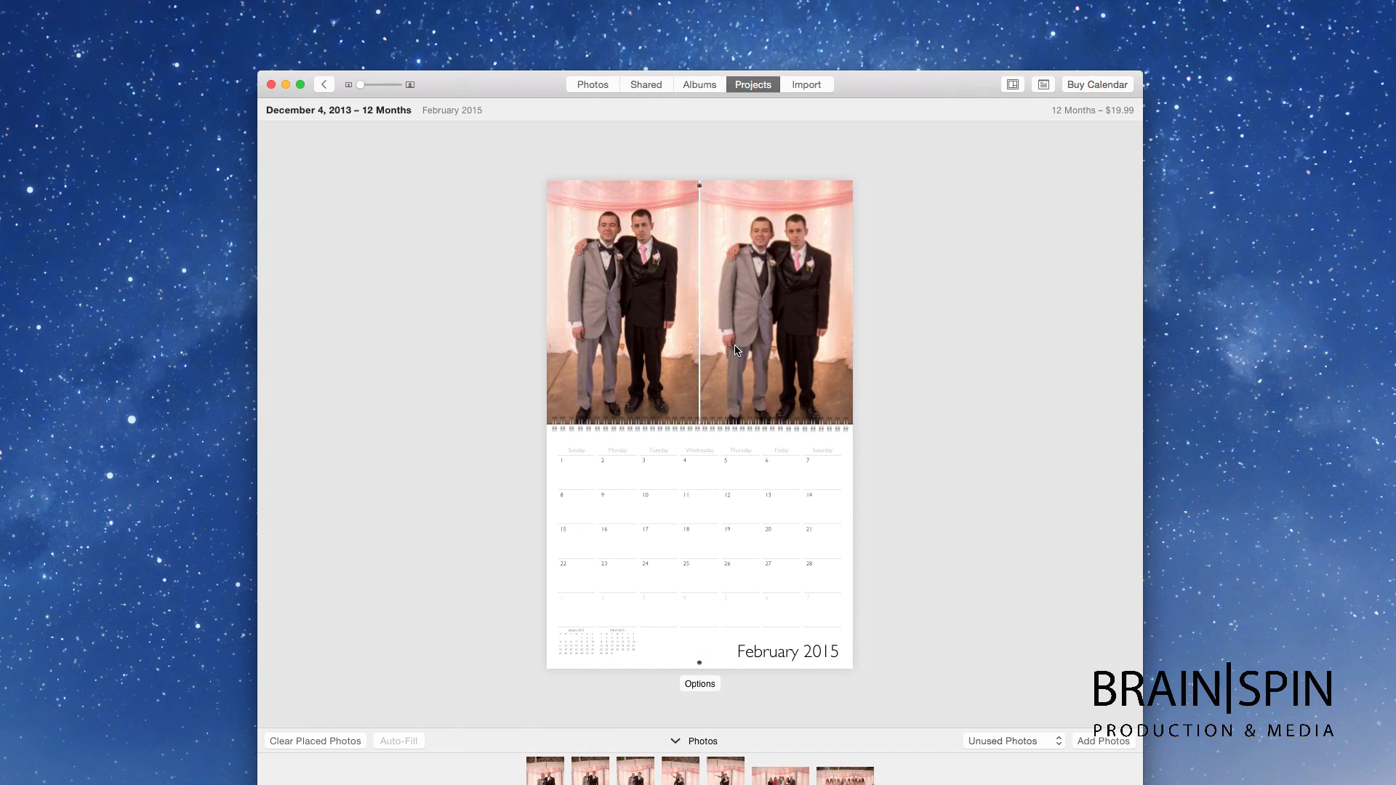
pyautogui.click(738, 290)
pyautogui.rightClick(759, 324)
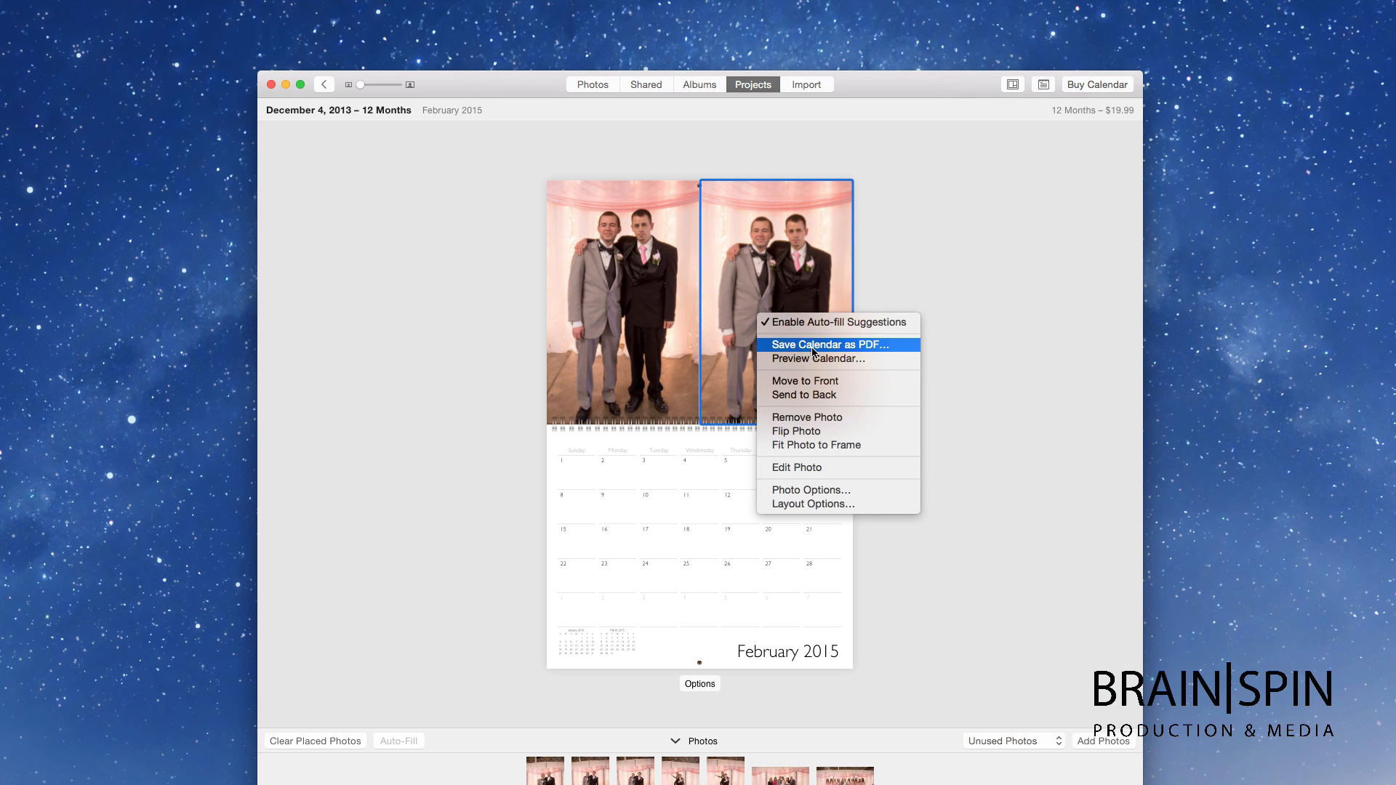
pyautogui.click(816, 445)
pyautogui.click(1013, 85)
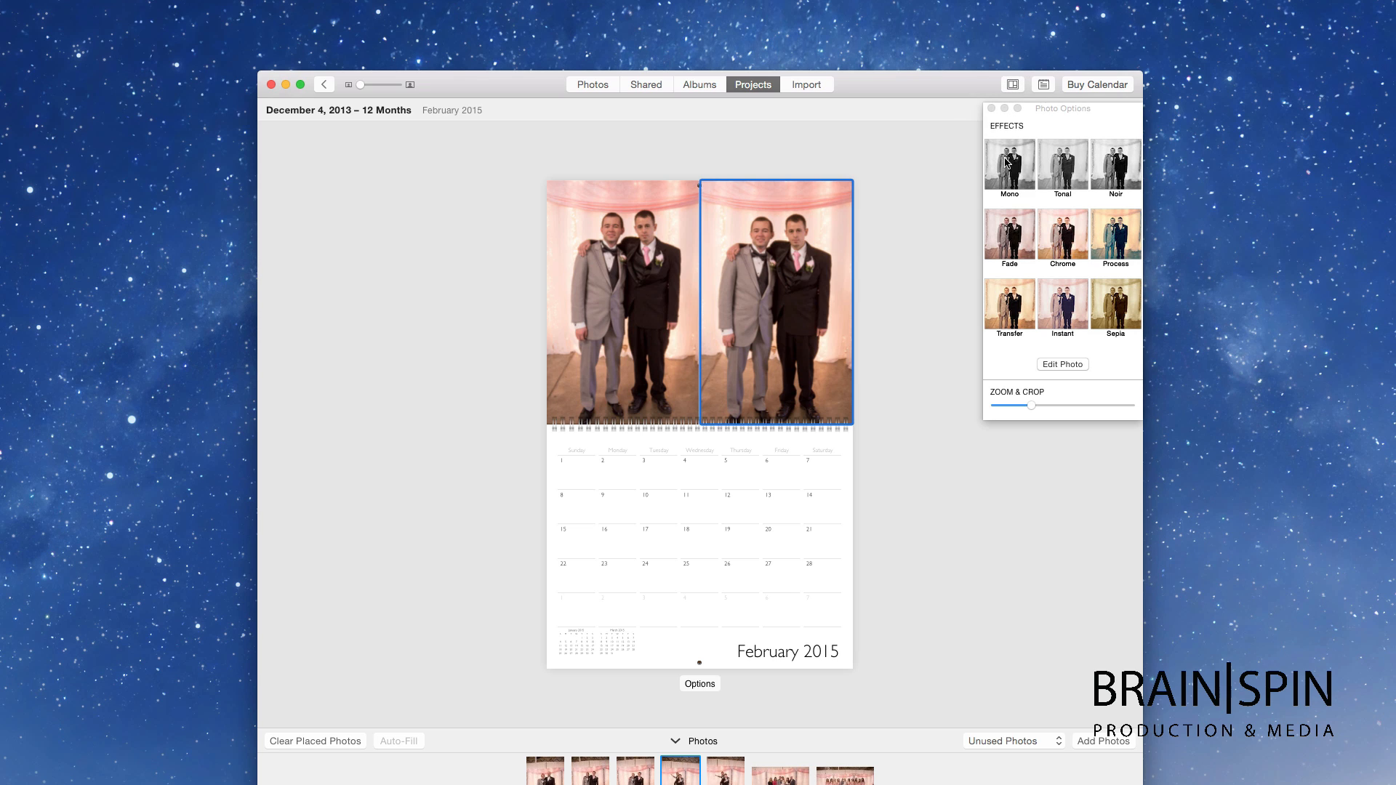
# Step: Keep United States holidays and show birthdays from Contacts on the calendar
pyautogui.click(1040, 86)
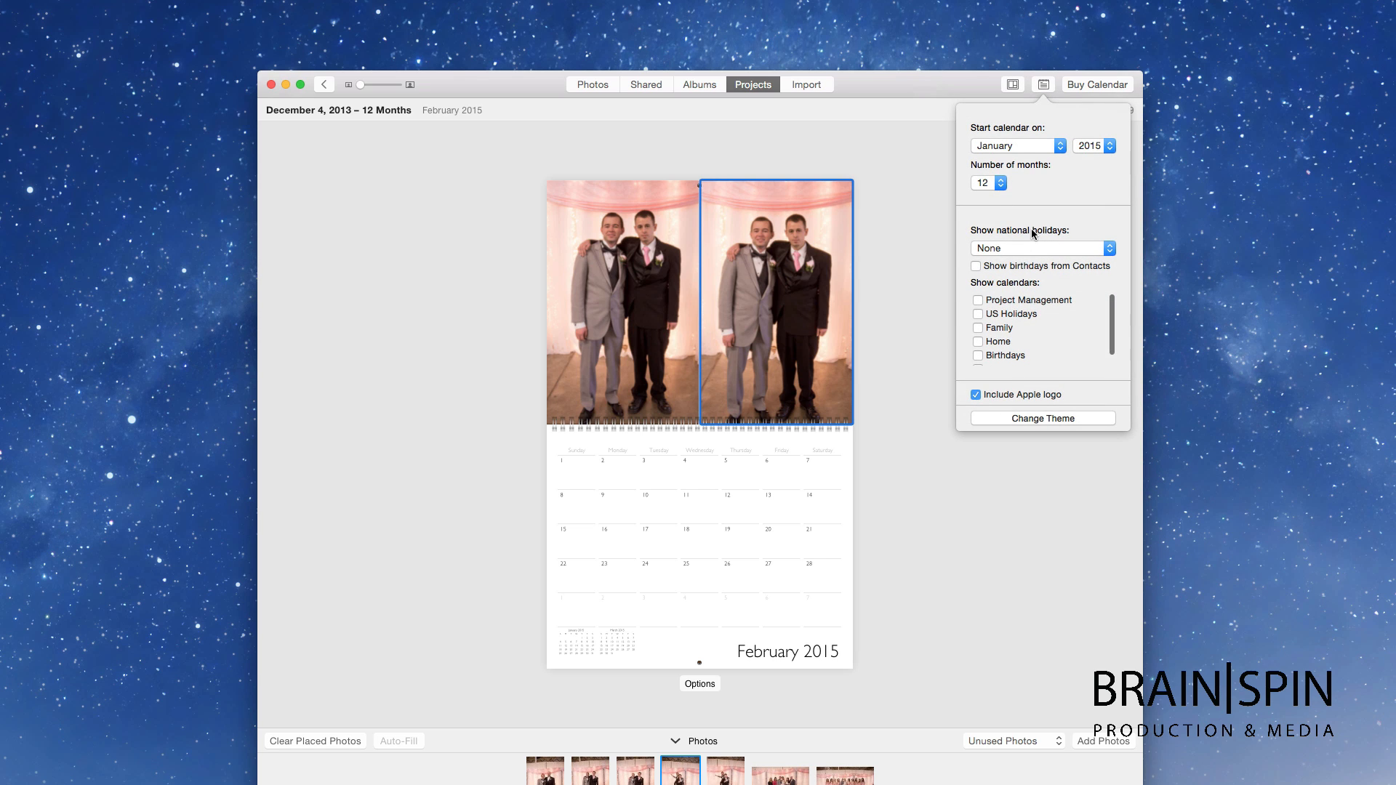
pyautogui.click(991, 249)
pyautogui.scroll(-1, 1012, 278)
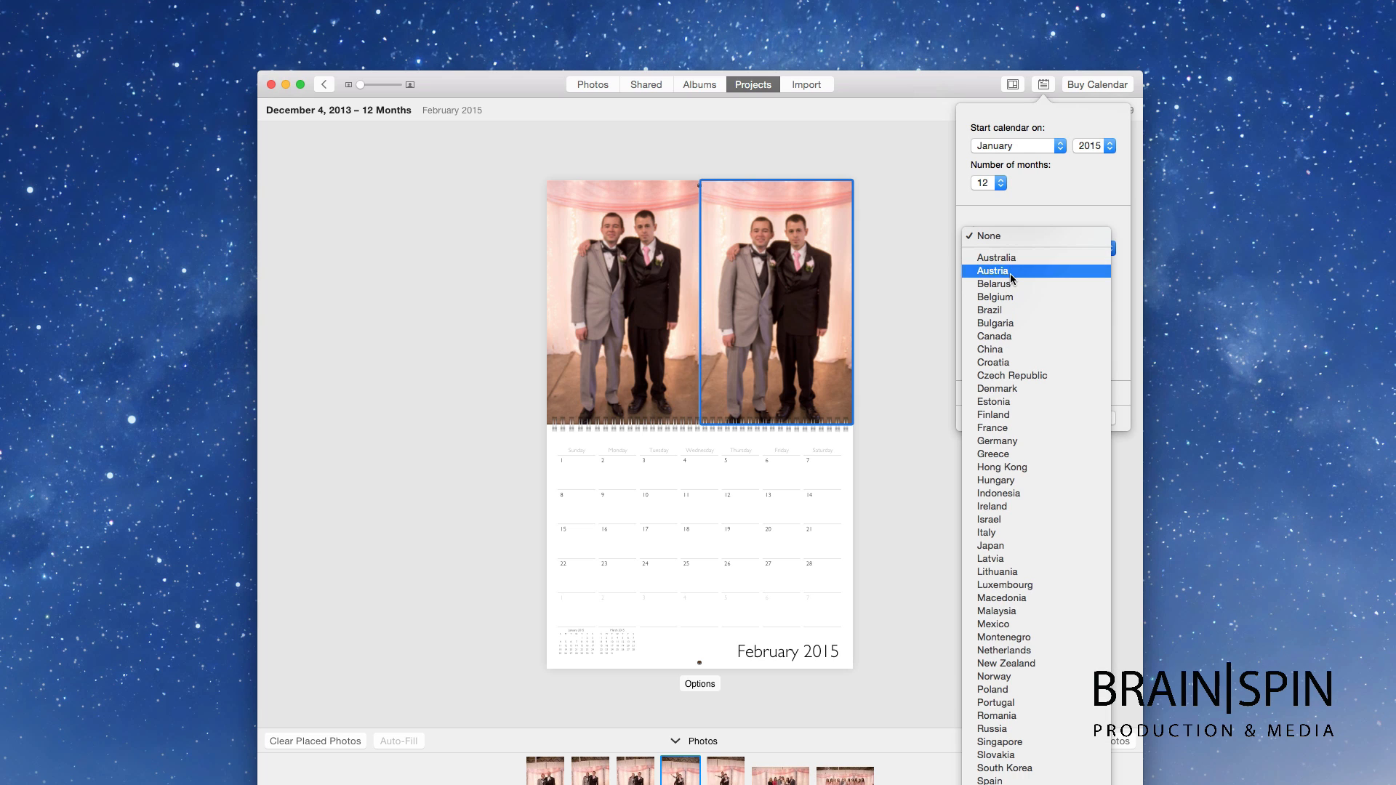
pyautogui.click(1037, 637)
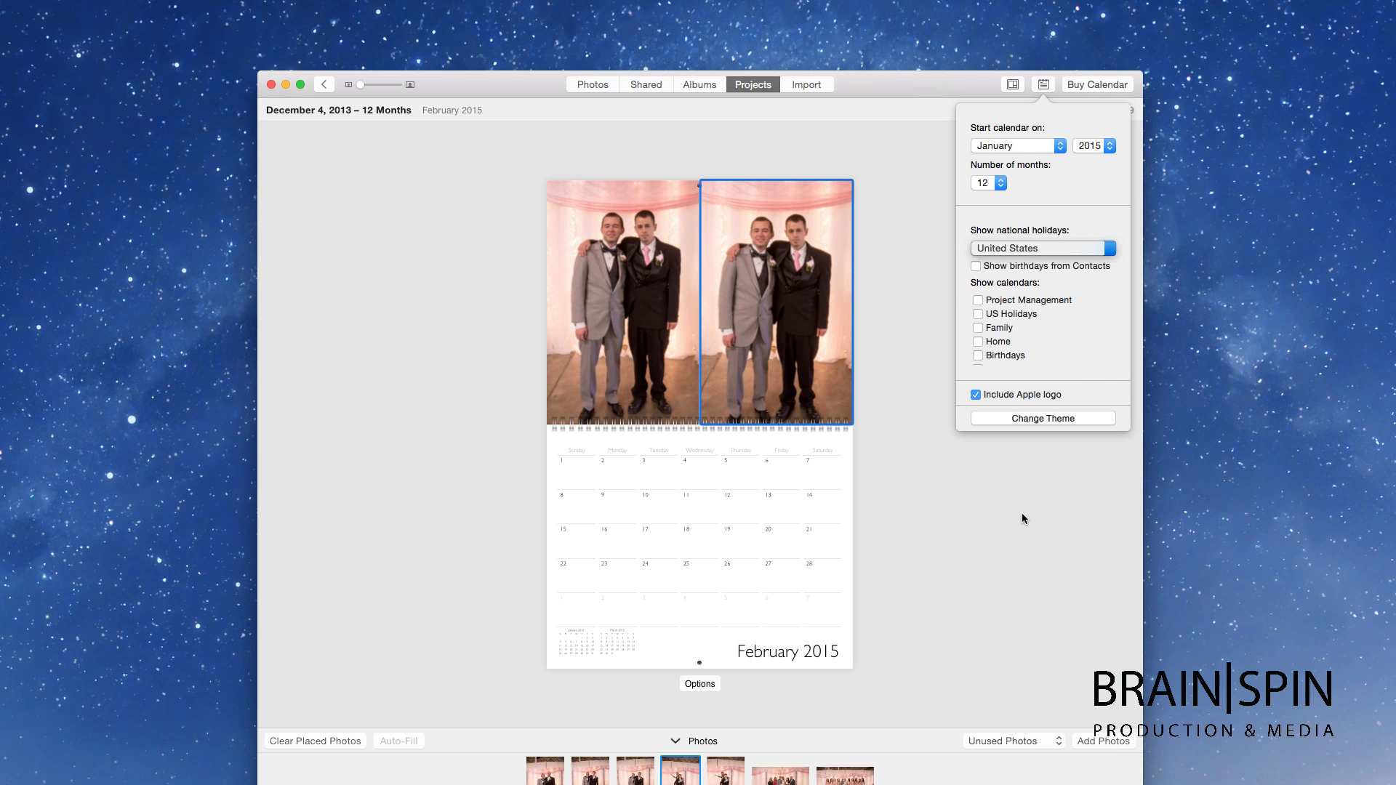
pyautogui.click(1026, 268)
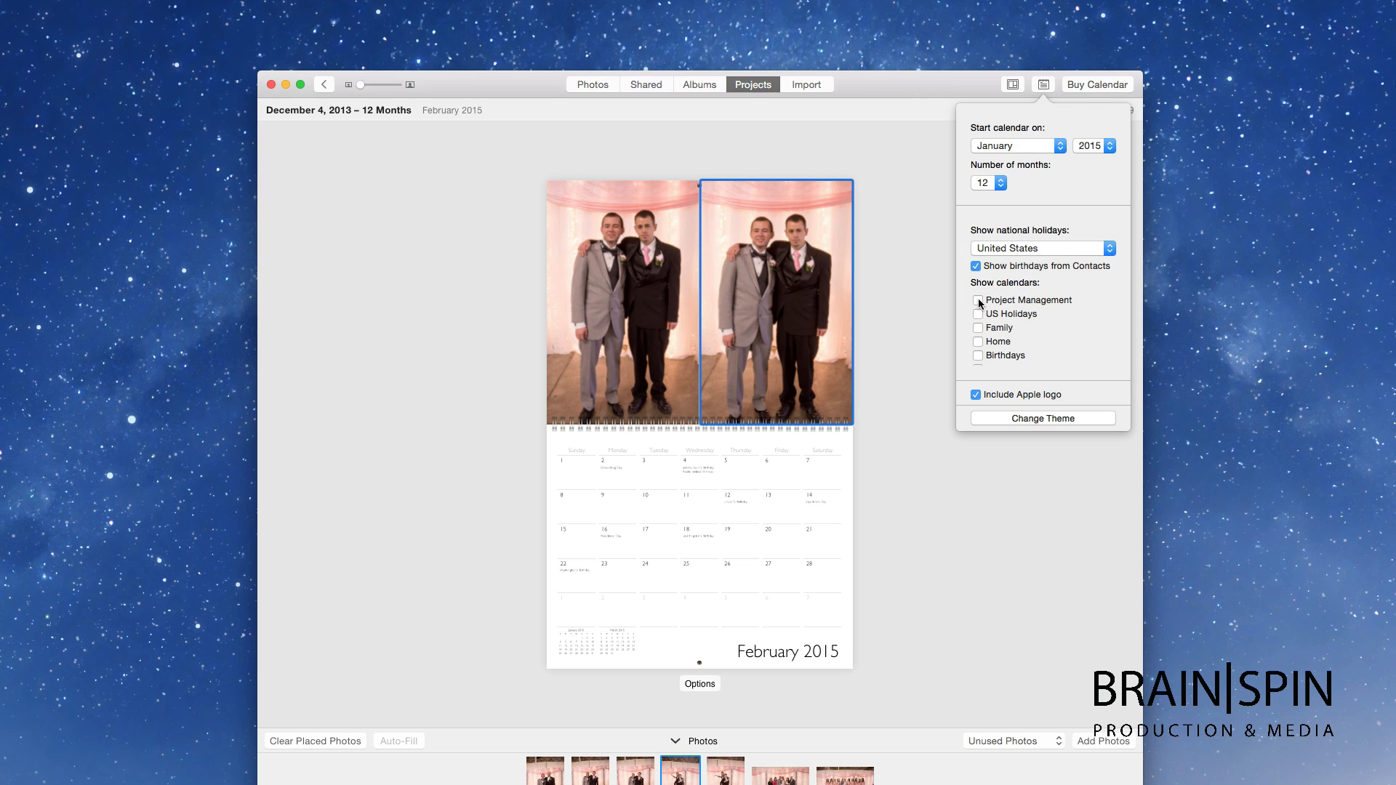
# Step: Edit the Groundhog Day label on February 2, typing 'Groun'
pyautogui.scroll(-2, 992, 305)
pyautogui.scroll(2, 1000, 312)
pyautogui.scroll(-1, 1000, 317)
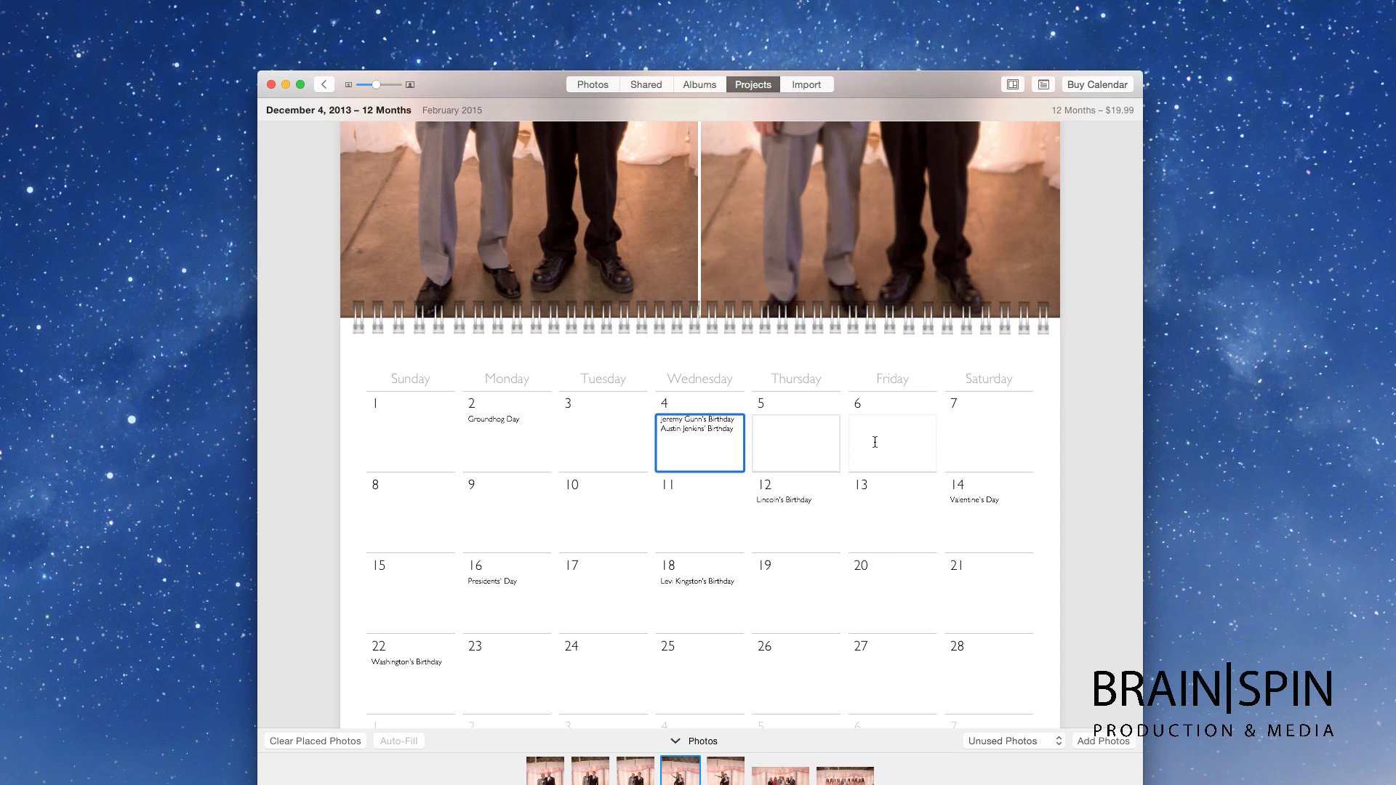
pyautogui.click(876, 443)
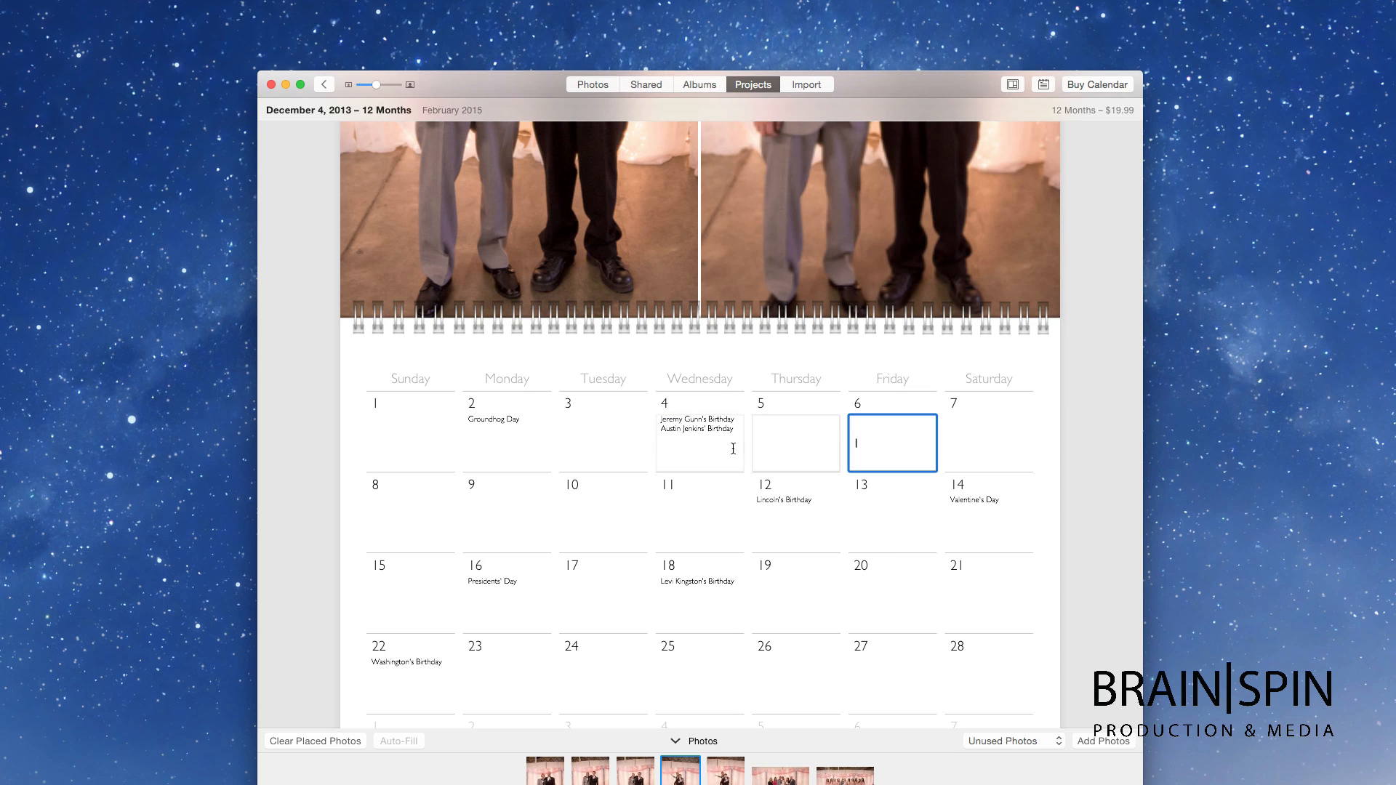
pyautogui.click(732, 449)
pyautogui.click(508, 442)
pyautogui.moveTo(523, 430); pyautogui.dragTo(423, 412)
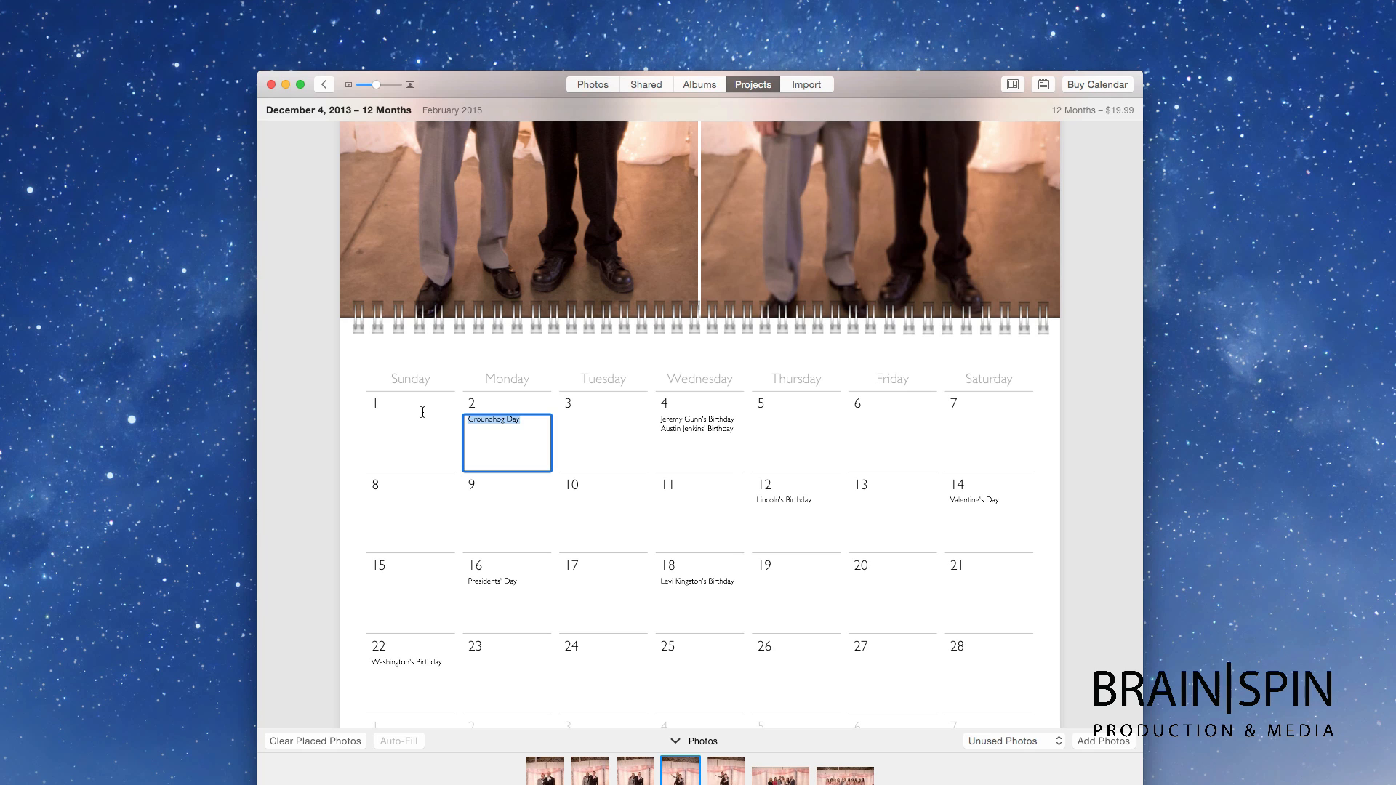
pyautogui.write('Groun')
pyautogui.click(1112, 395)
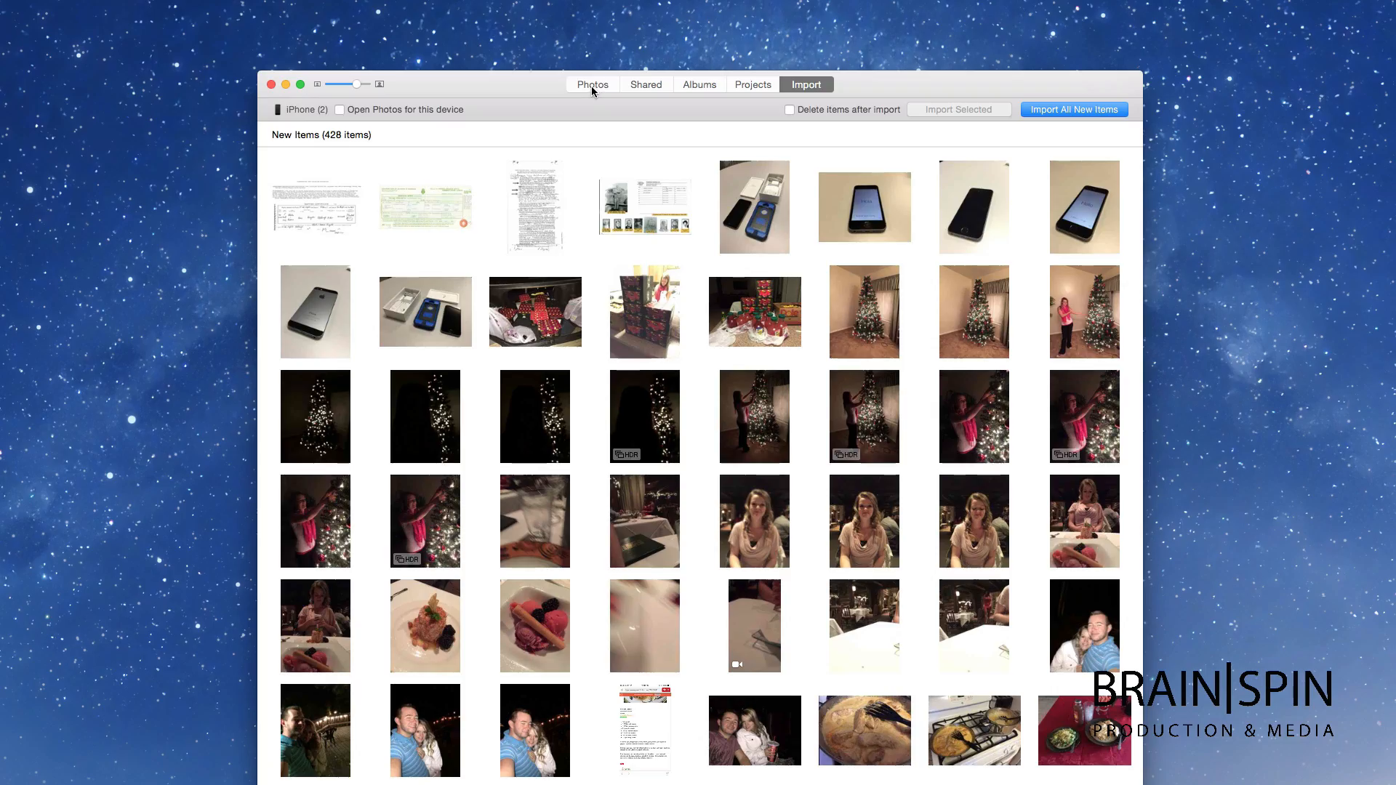
# Step: Return to the photo library and open the pink ornament centrepiece photo
pyautogui.click(592, 87)
pyautogui.scroll(20, 525, 159)
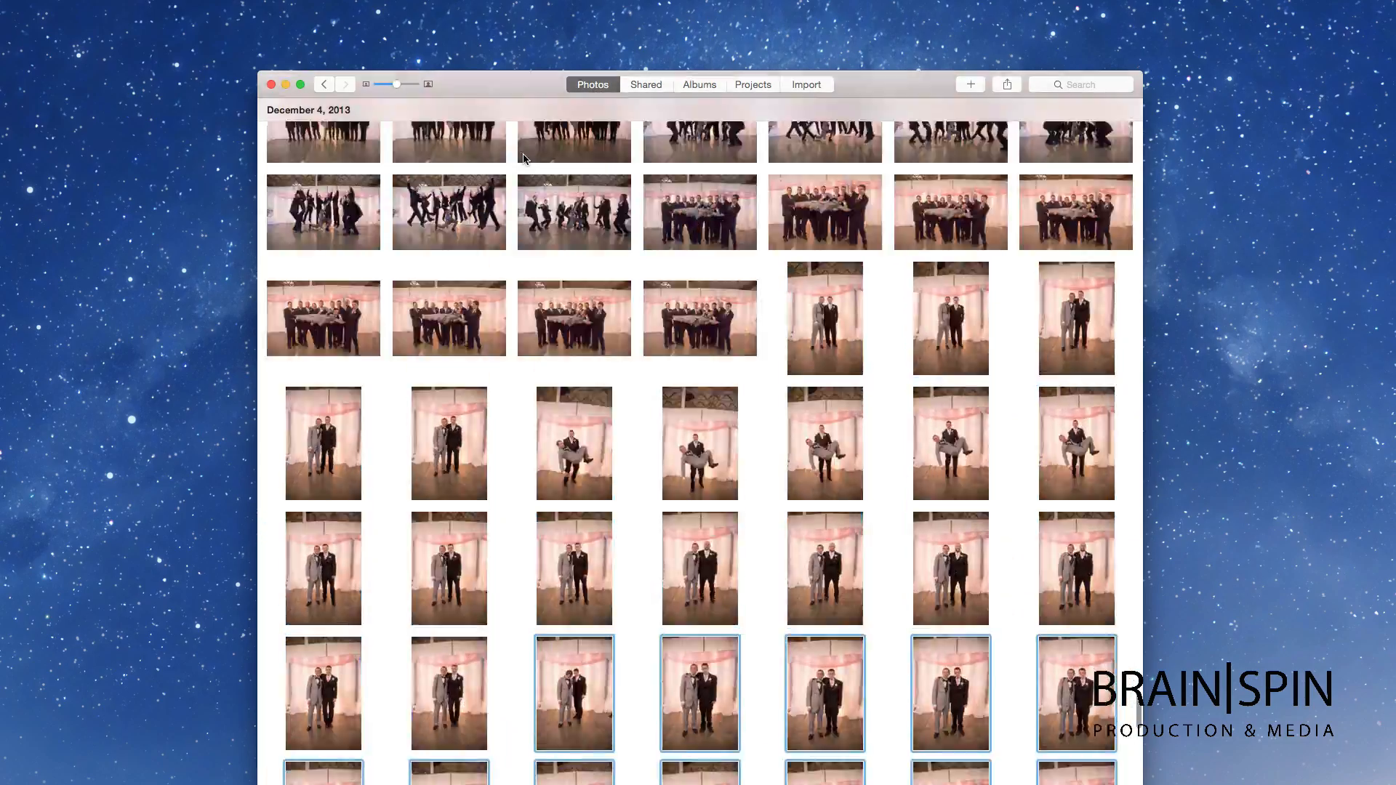
pyautogui.scroll(20, 523, 158)
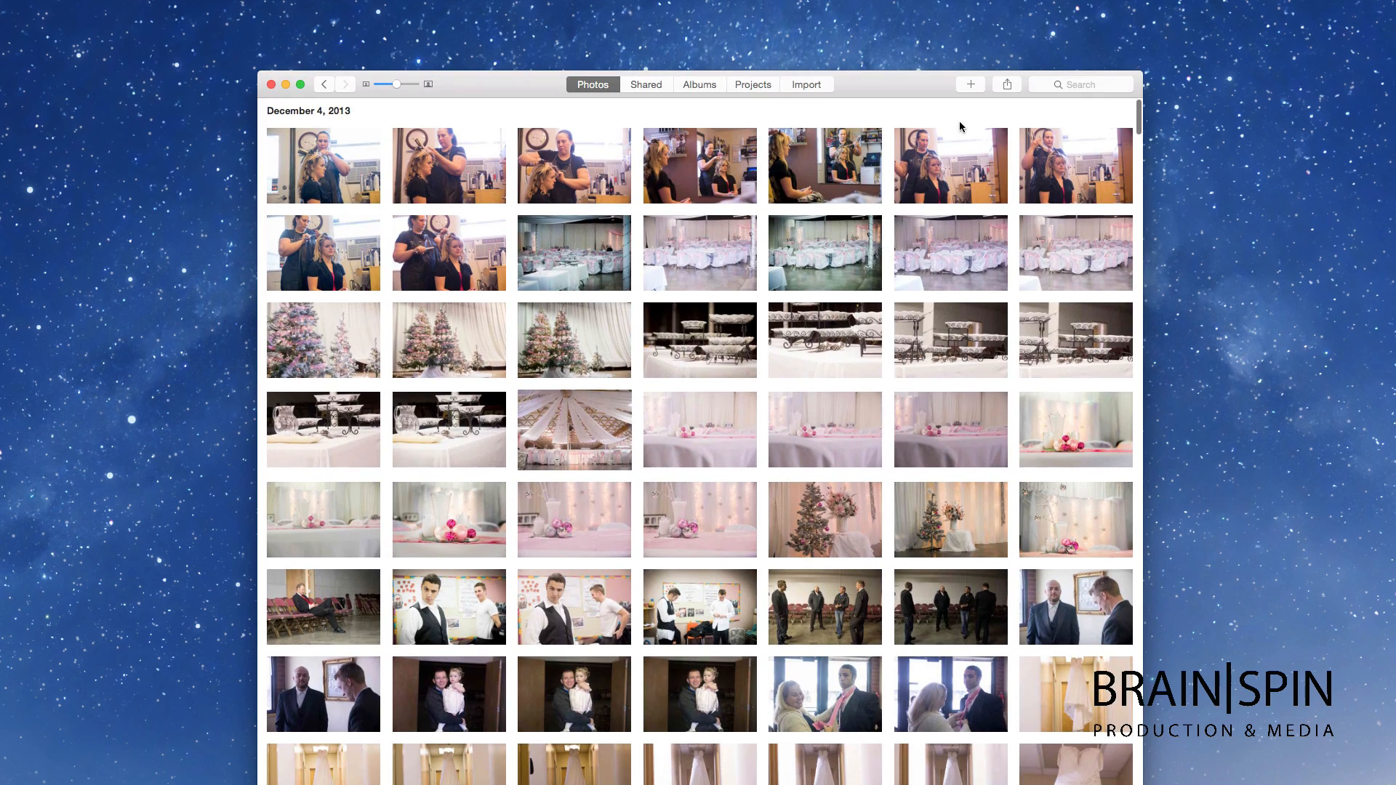
pyautogui.scroll(-5, 665, 365)
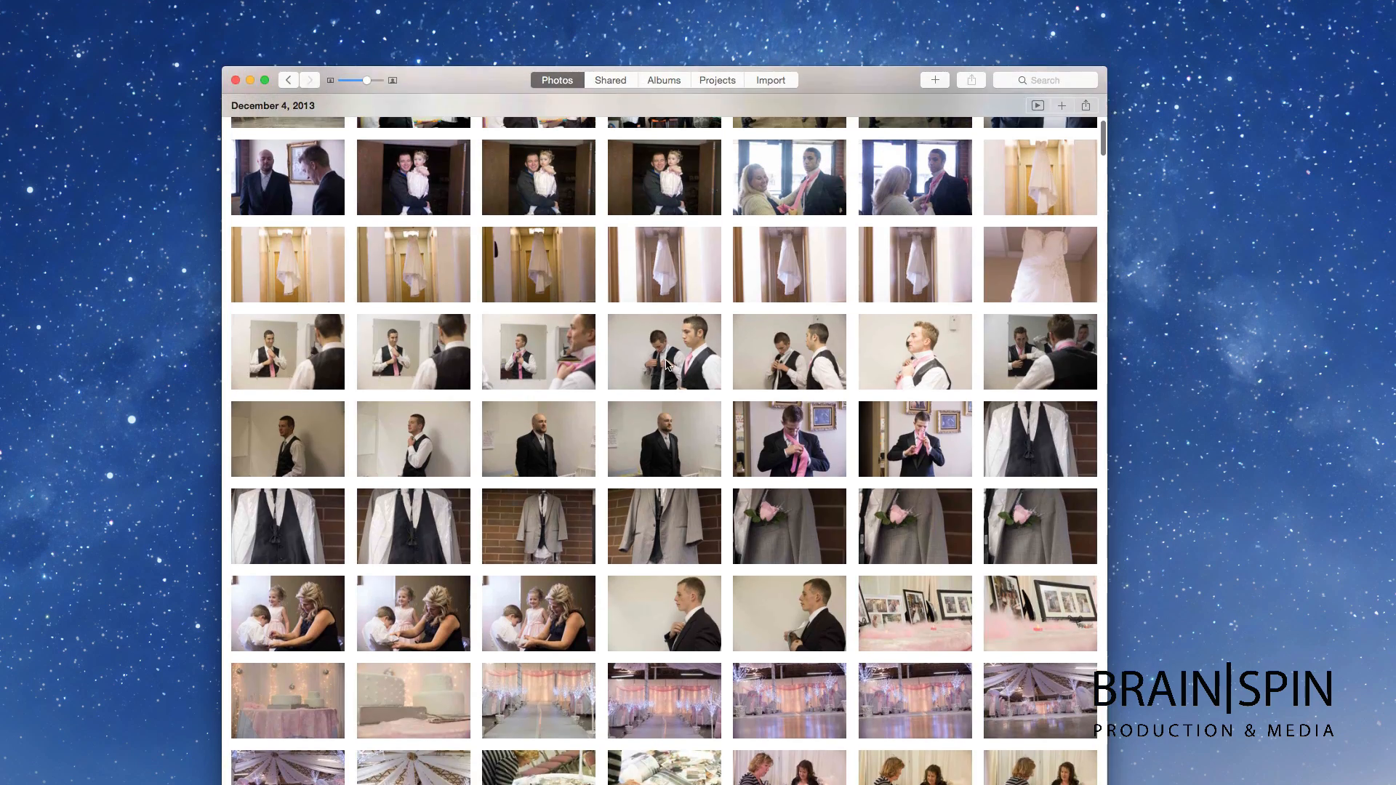
pyautogui.scroll(5, 666, 365)
pyautogui.scroll(4, 664, 360)
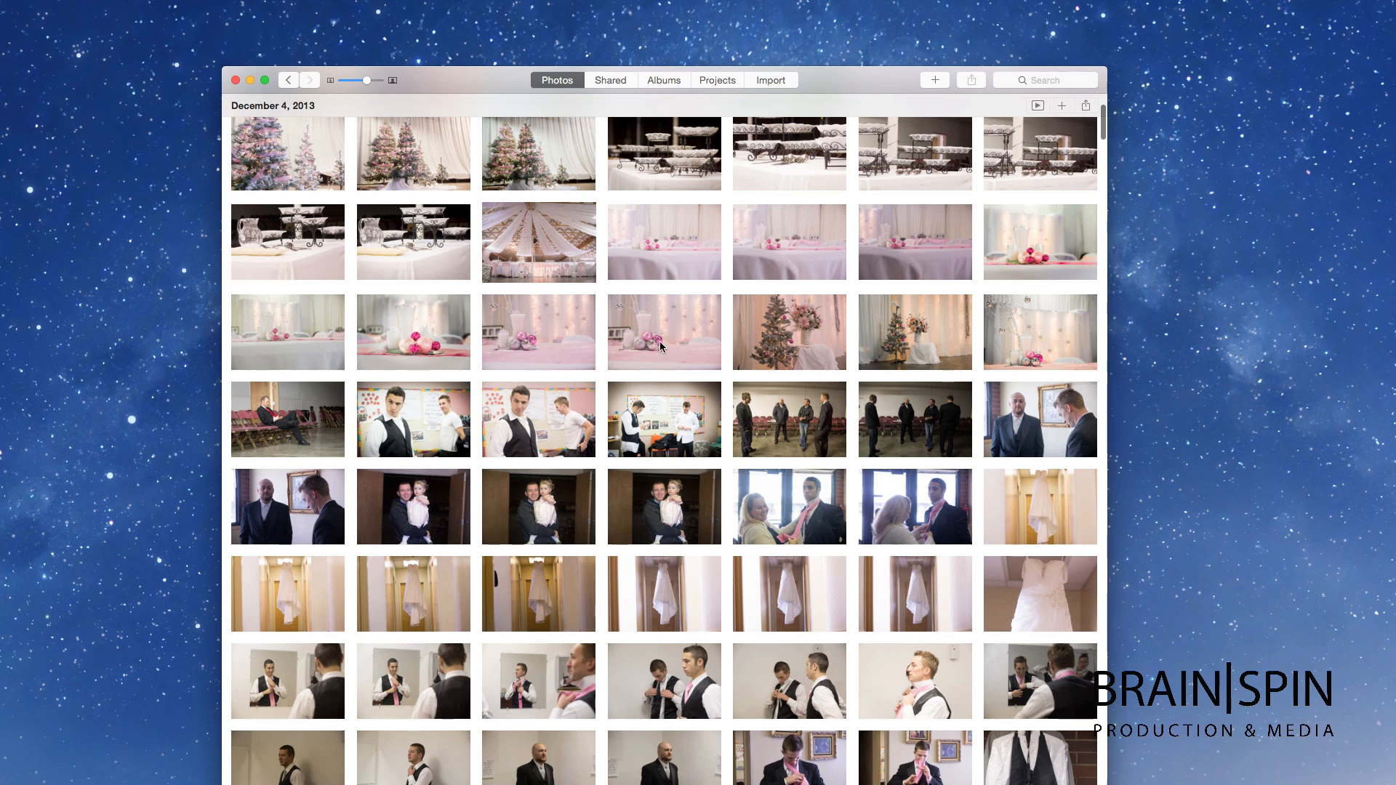
pyautogui.doubleClick(661, 343)
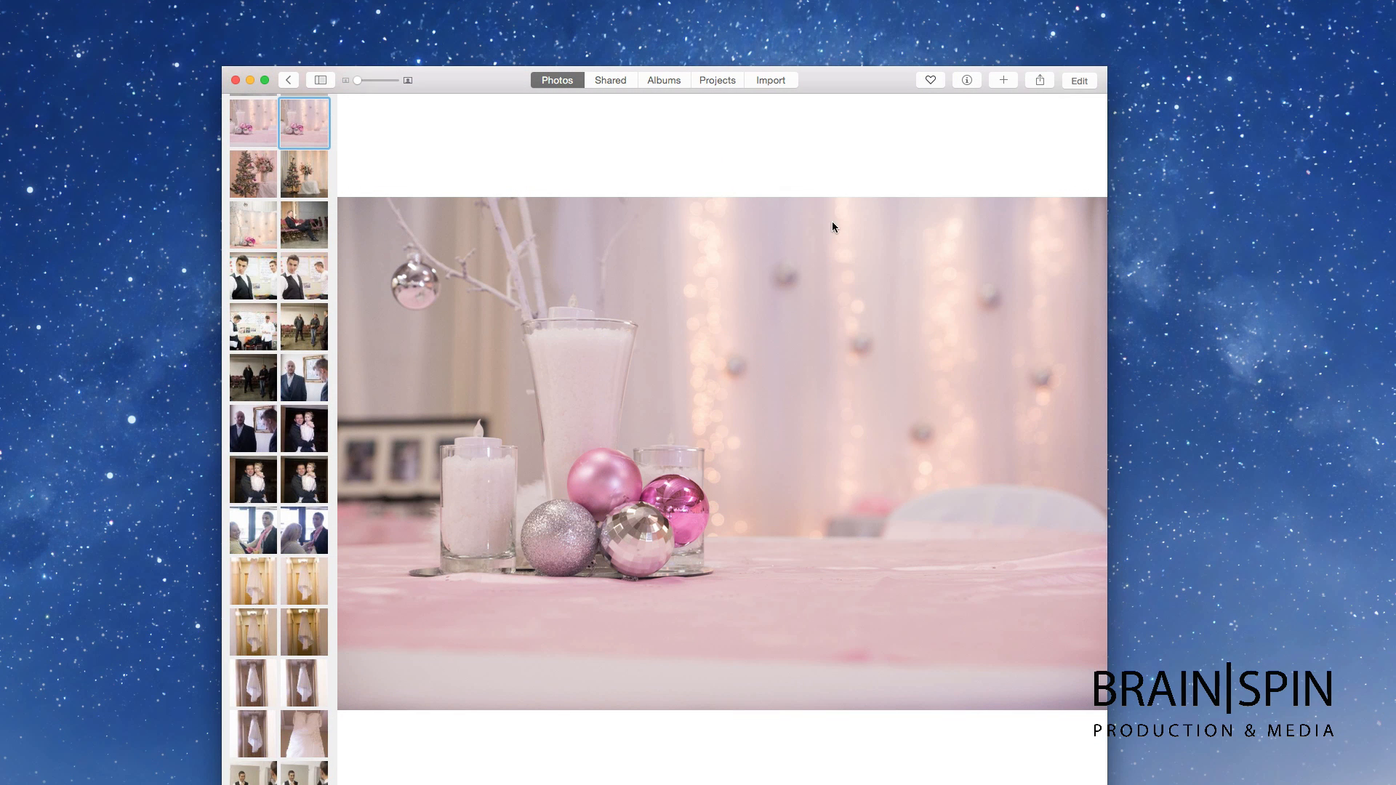
# Step: Edit the ornament photo in an enlarged window and apply Enhance
pyautogui.click(1079, 81)
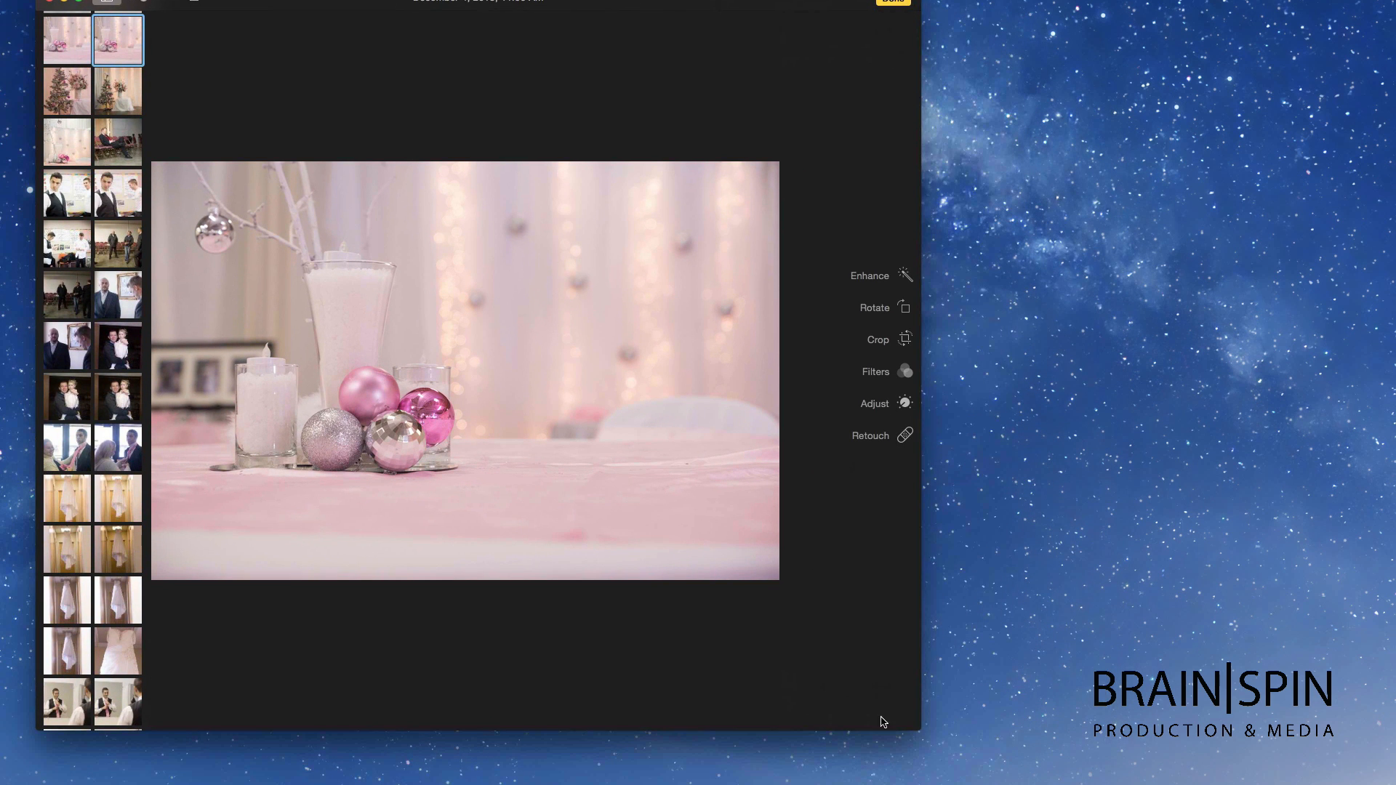
pyautogui.moveTo(919, 725); pyautogui.dragTo(1228, 784)
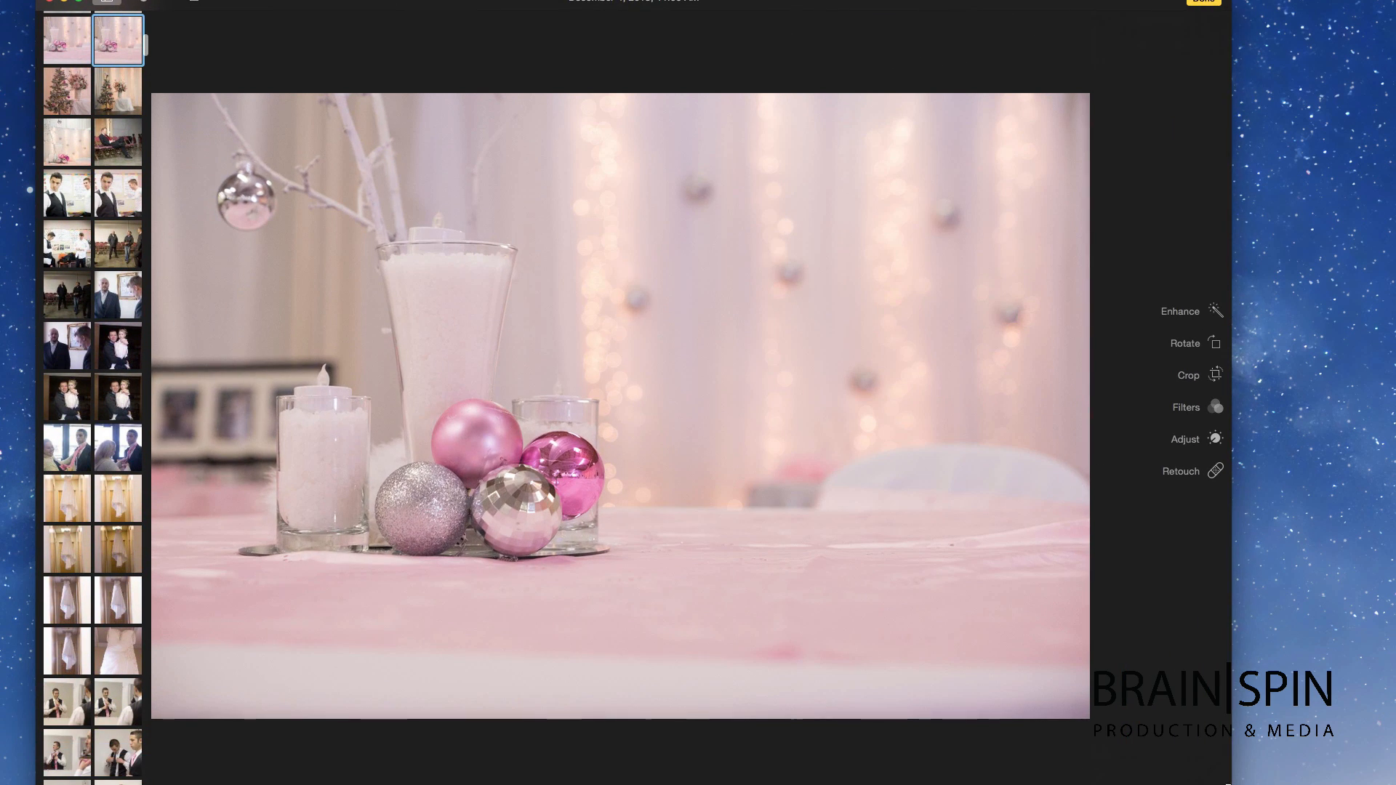
pyautogui.click(1183, 315)
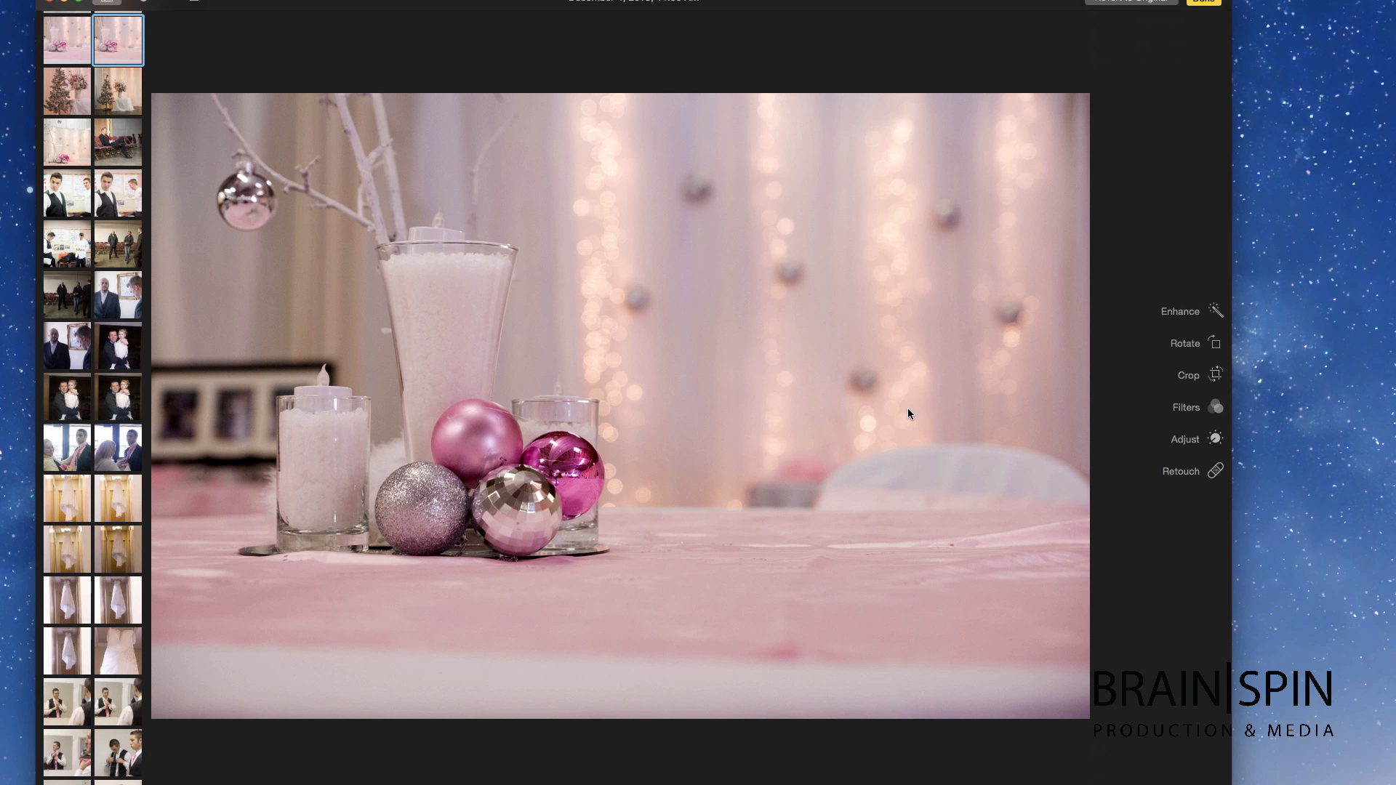
# Step: Slightly adjust the photo's Color intensity and Saturation
pyautogui.click(1188, 441)
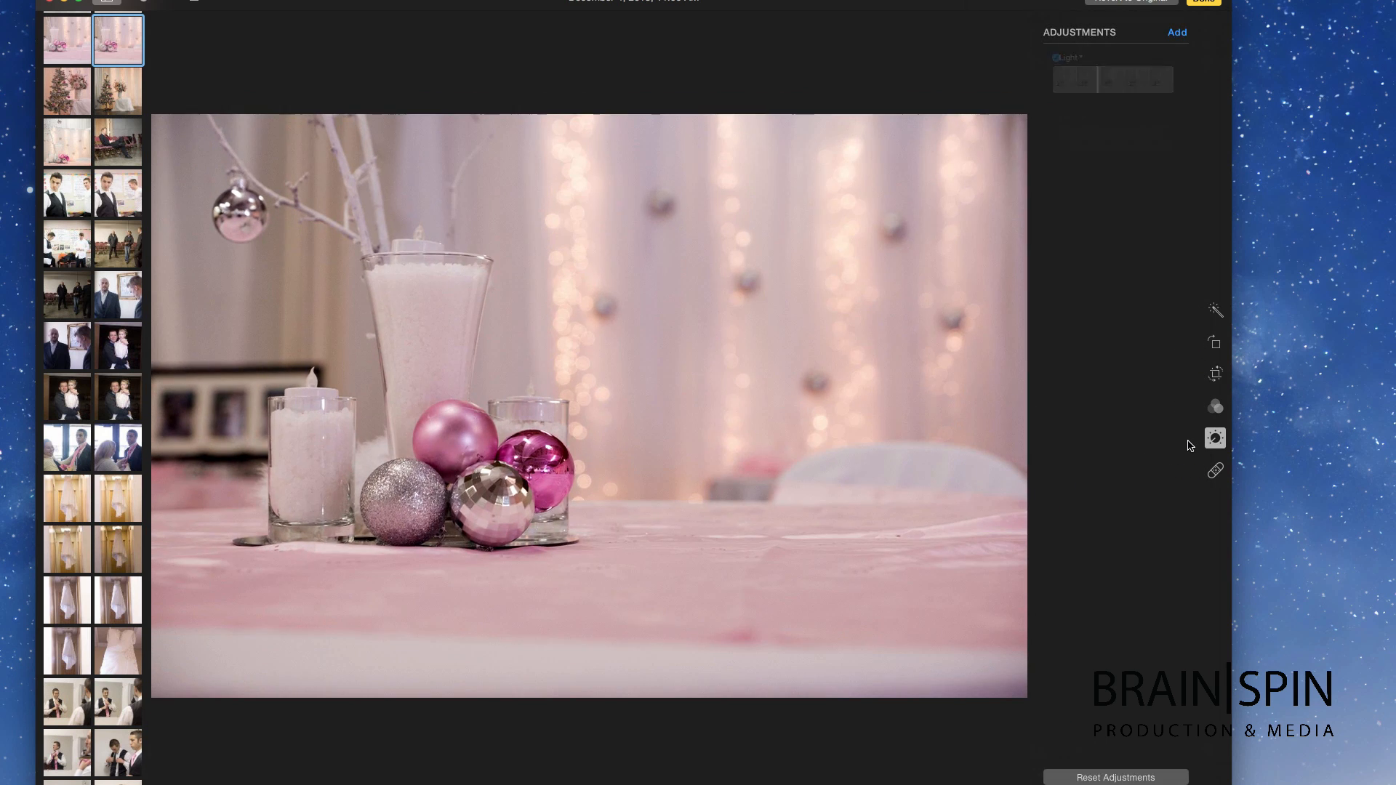
pyautogui.moveTo(1123, 146)
pyautogui.mouseDown()
pyautogui.moveTo(1075, 149)
pyautogui.moveTo(1150, 151)
pyautogui.moveTo(1089, 149)
pyautogui.moveTo(1109, 149)
pyautogui.mouseUp()
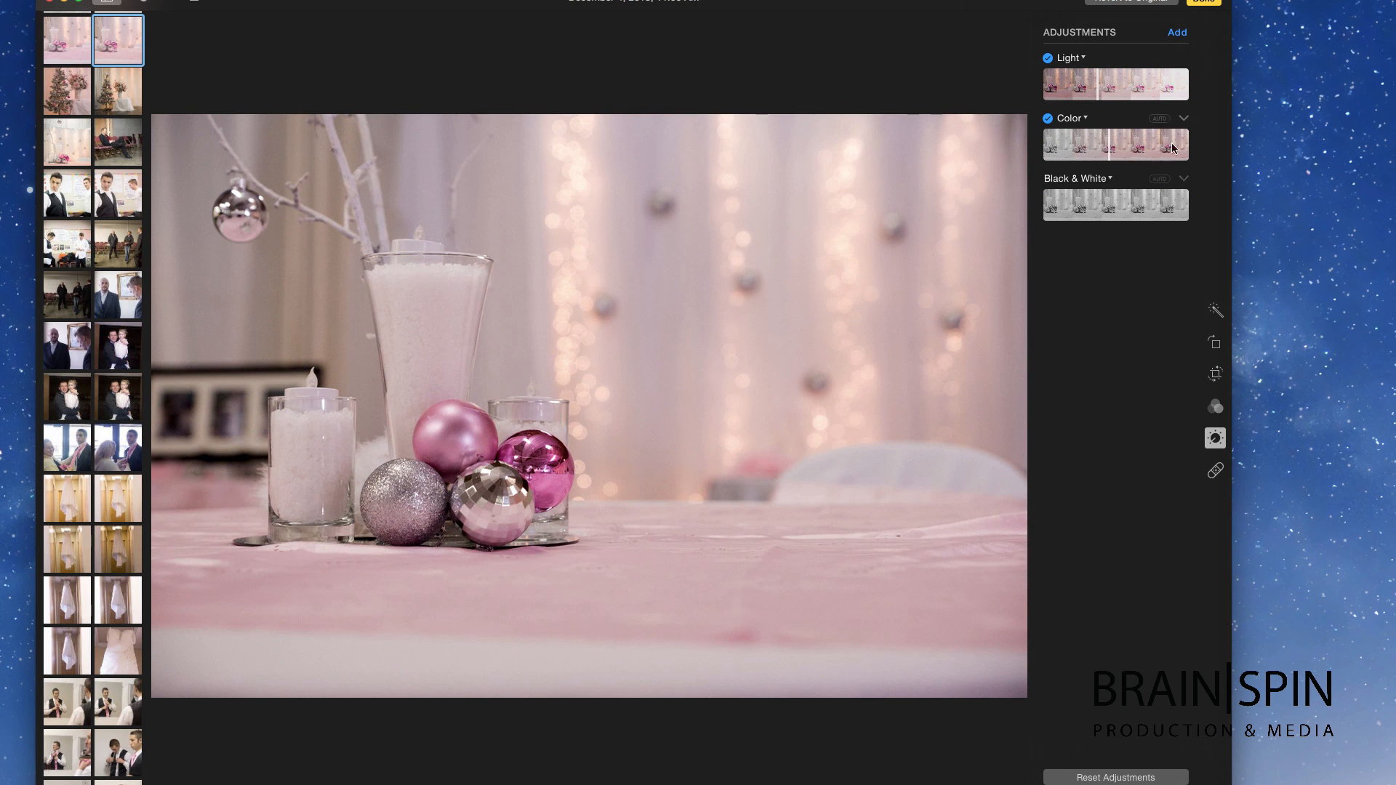
pyautogui.click(1183, 119)
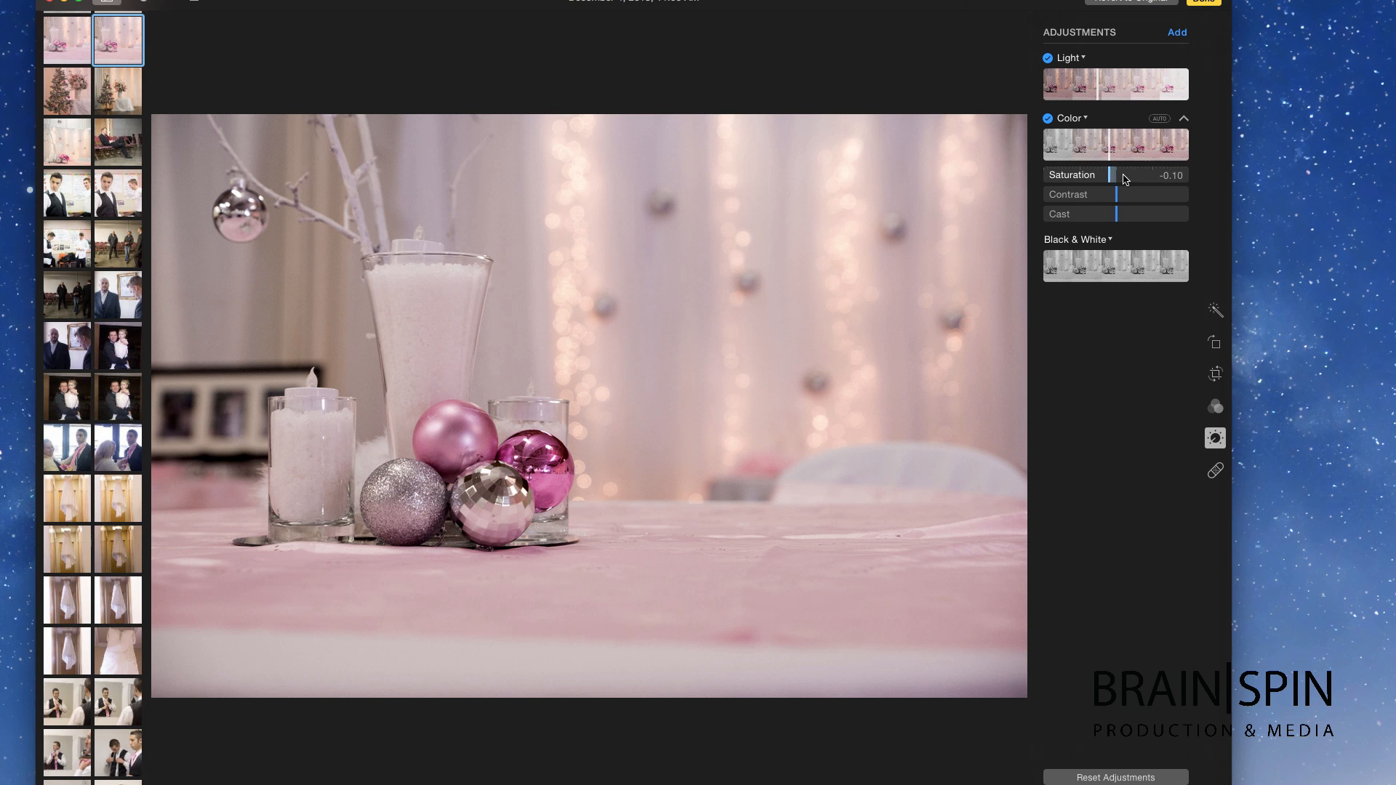
pyautogui.moveTo(1112, 176); pyautogui.dragTo(1112, 217)
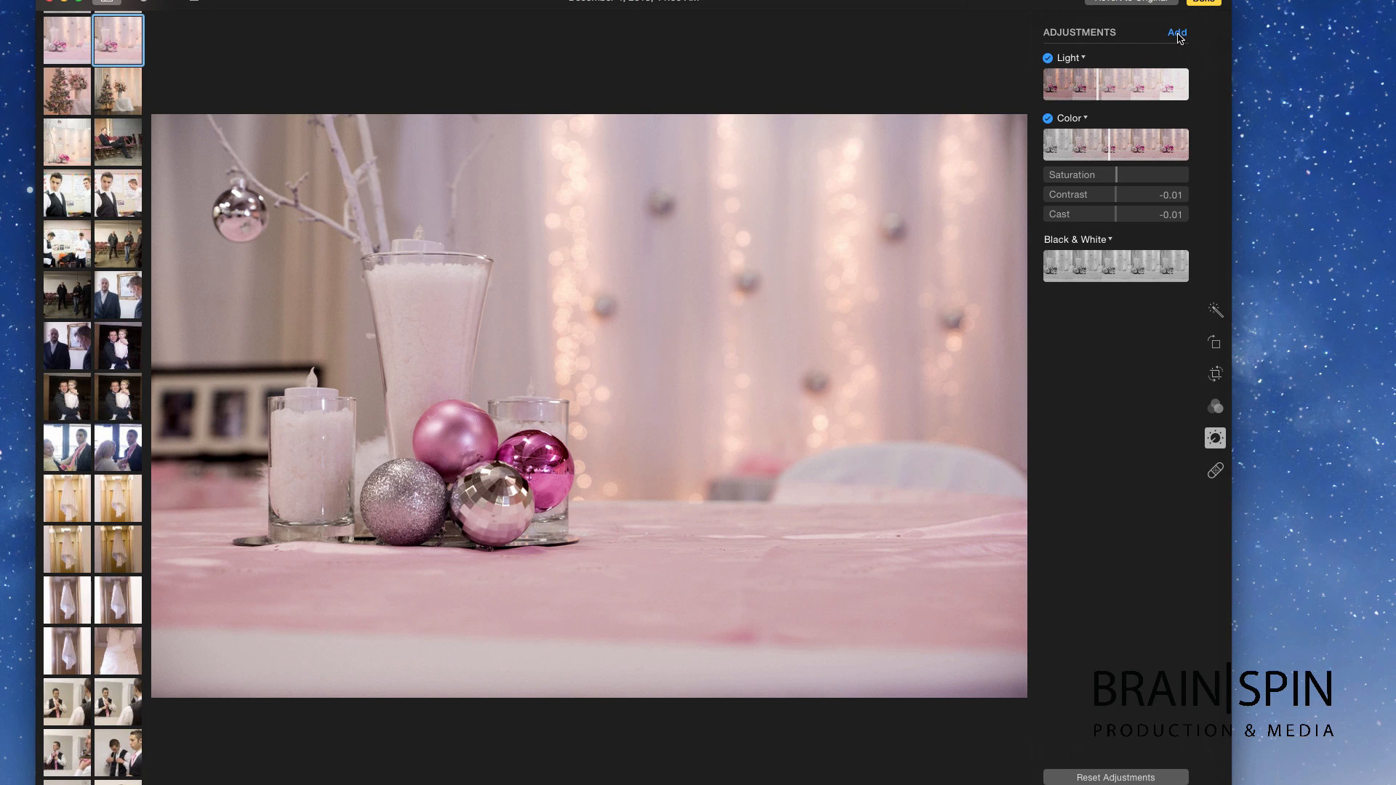
# Step: Add Histogram and White Balance, sampling the backdrop as neutral gray to remove the pink cast
pyautogui.click(1177, 33)
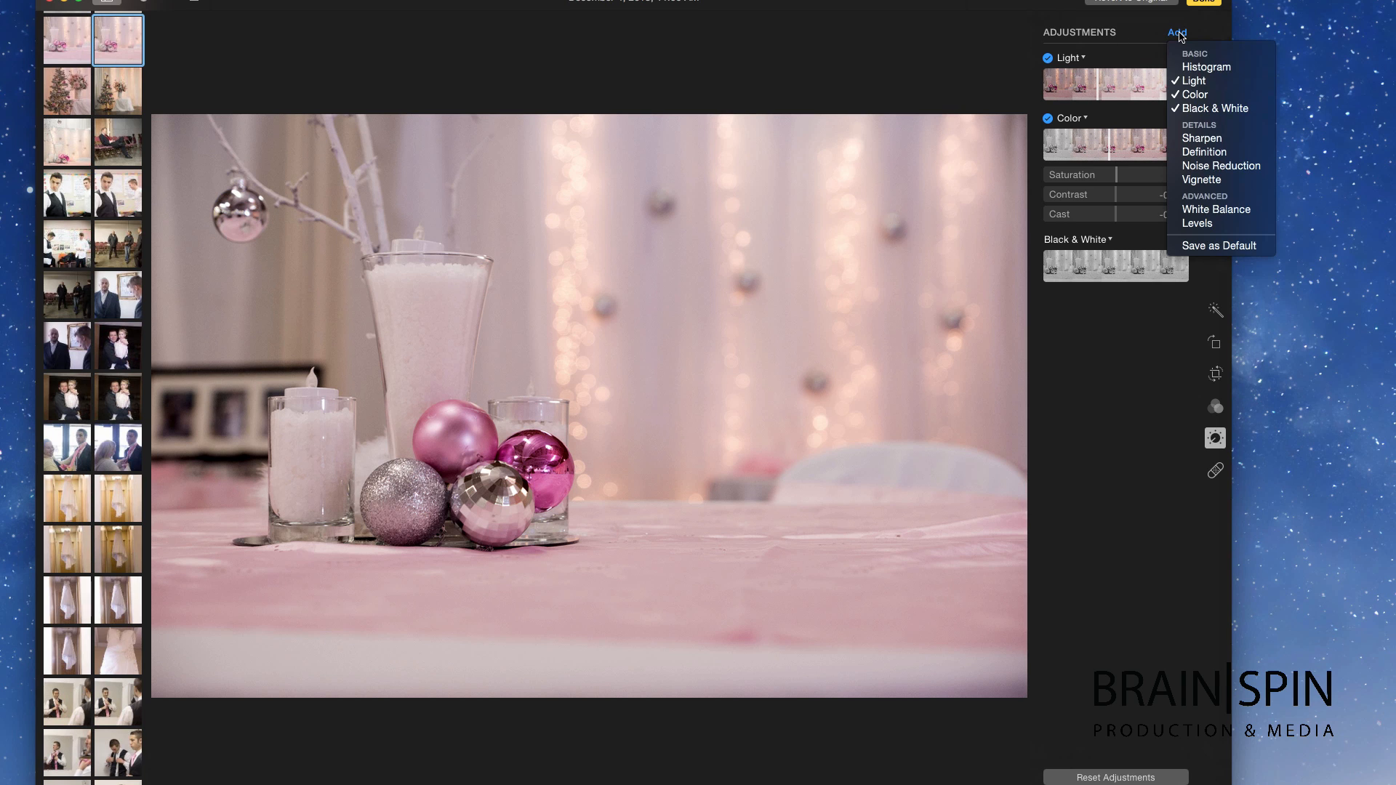
pyautogui.click(1203, 67)
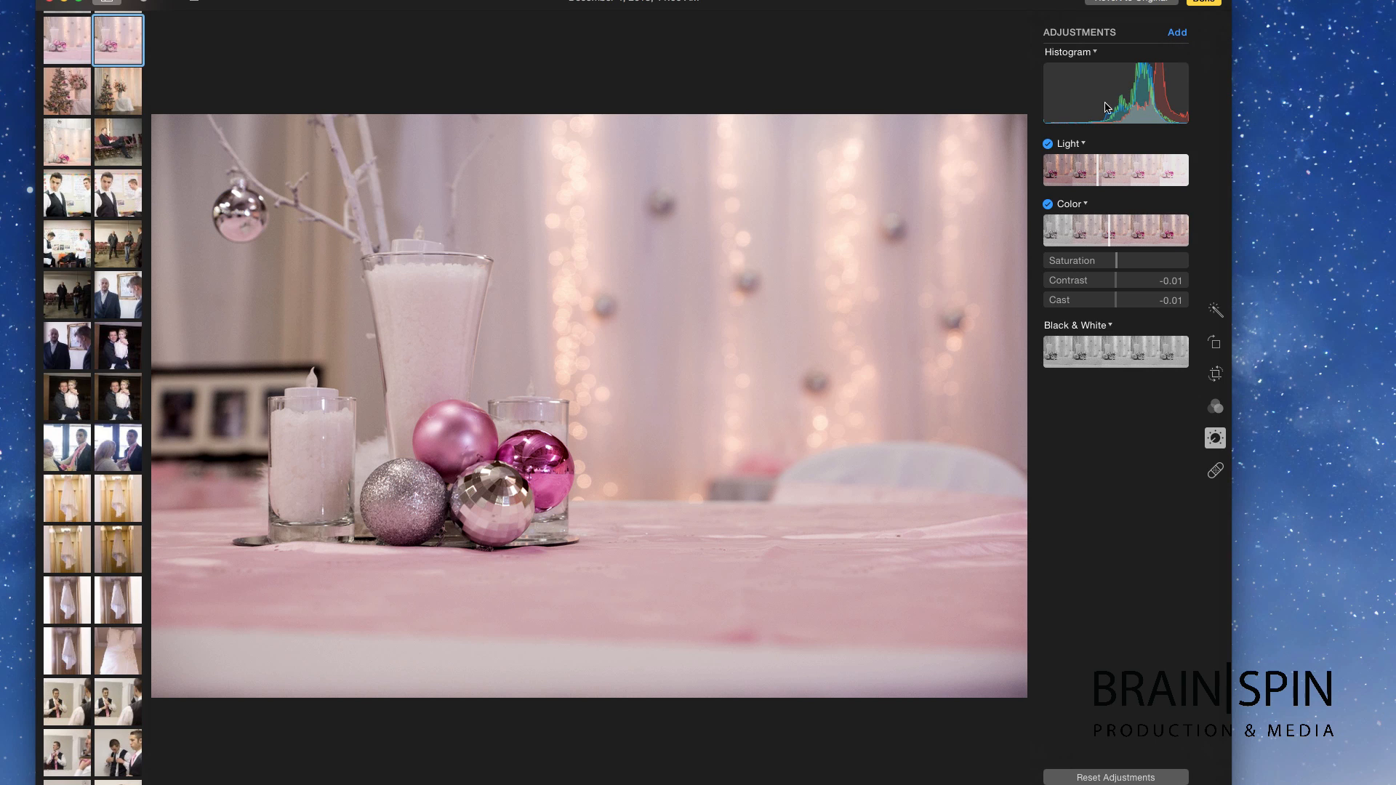
pyautogui.click(1177, 33)
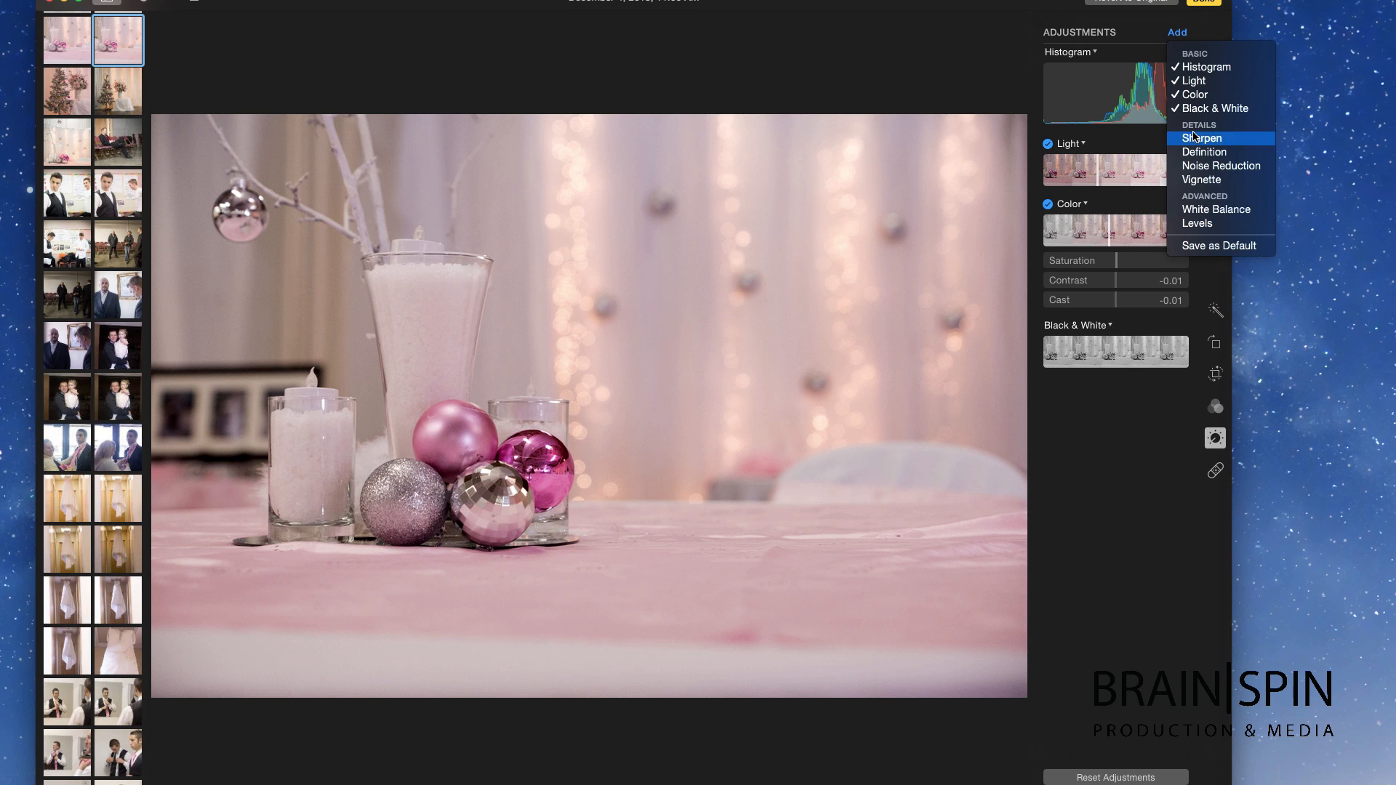
pyautogui.click(1211, 210)
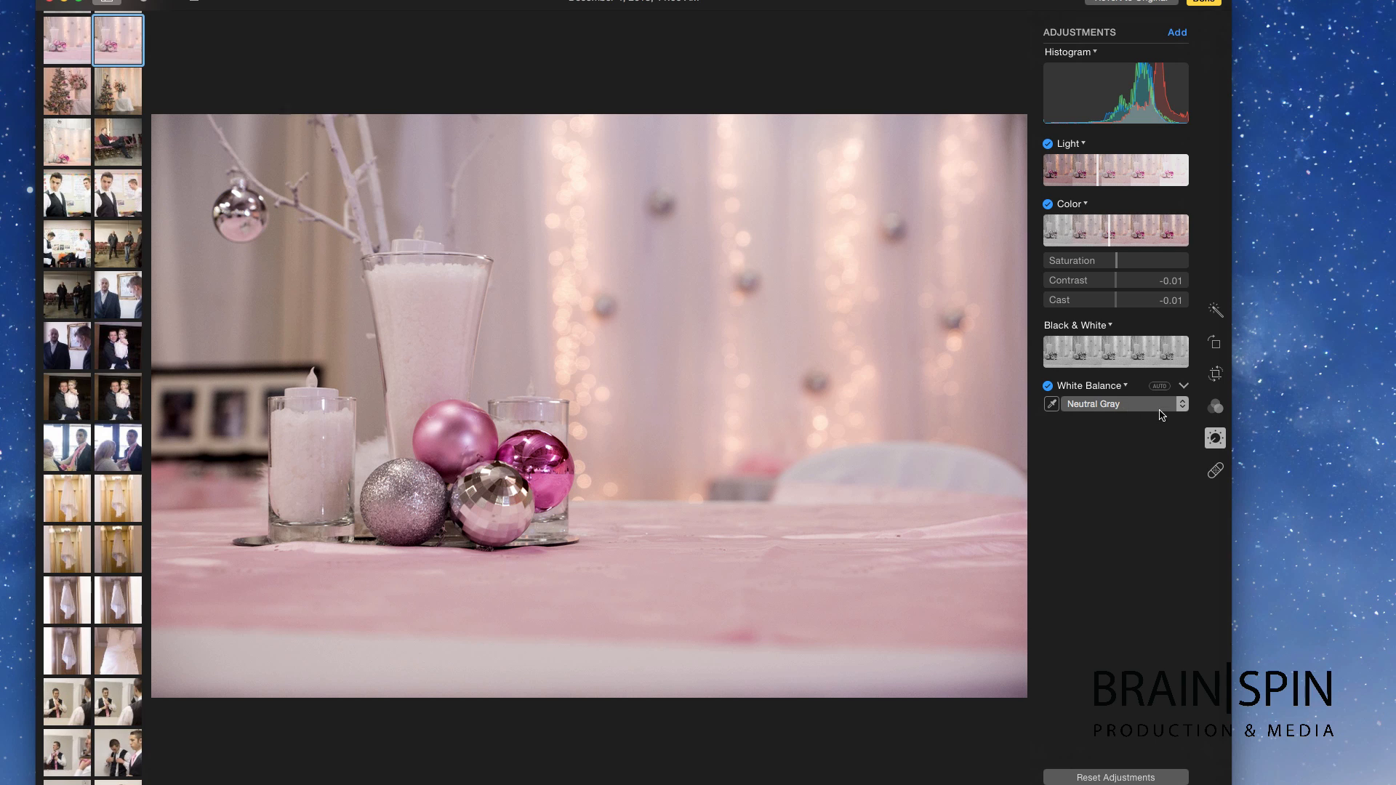
pyautogui.click(1052, 405)
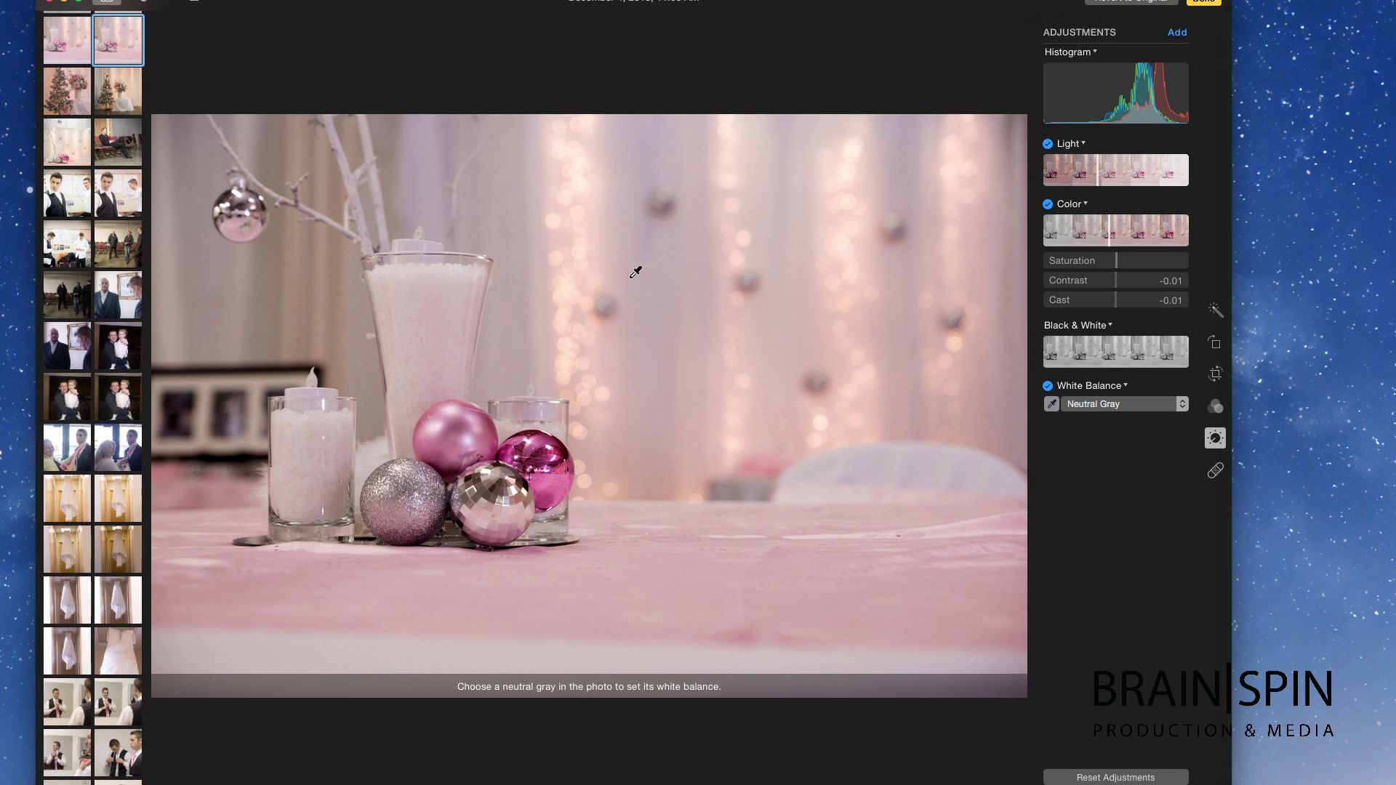
pyautogui.click(631, 277)
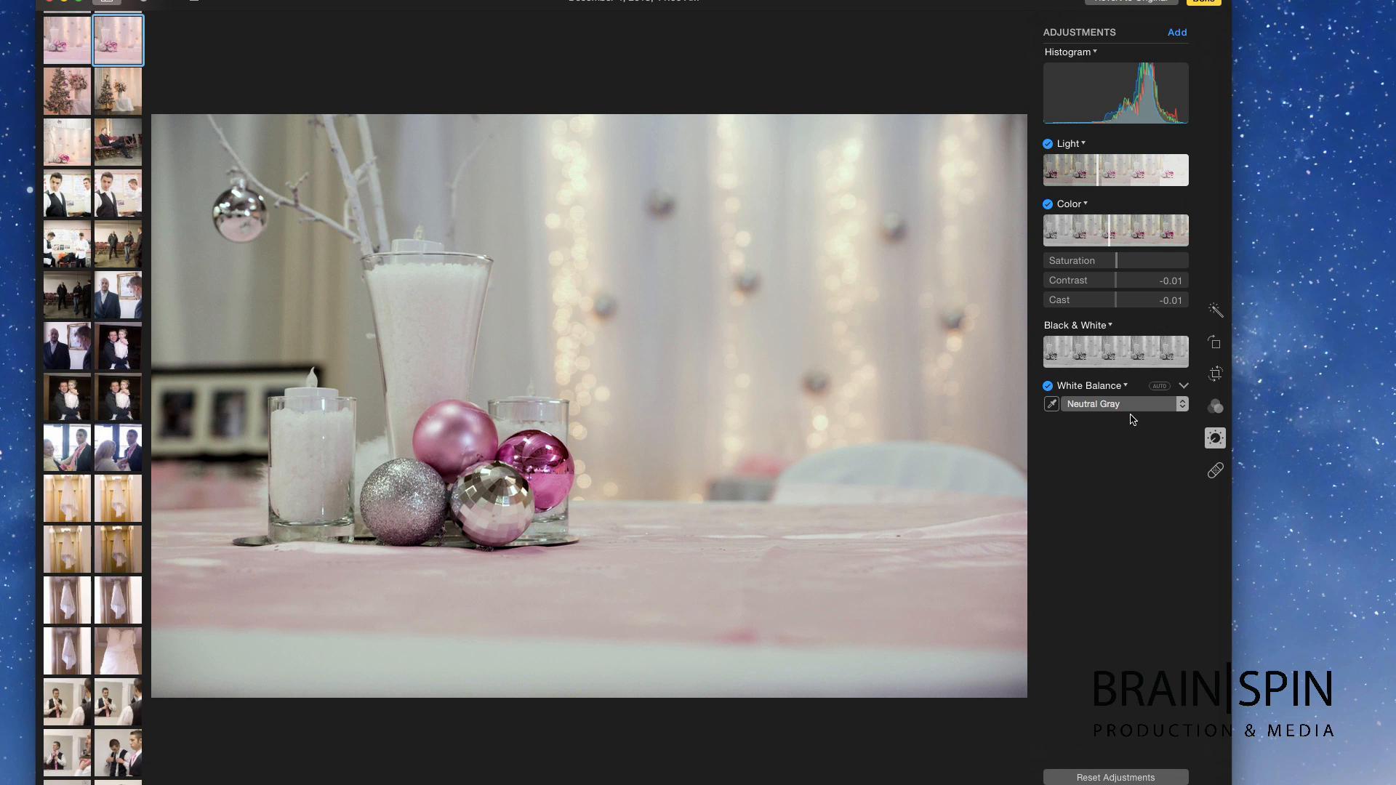
# Step: Add Levels, raising the black point and lowering the white point
pyautogui.click(1178, 36)
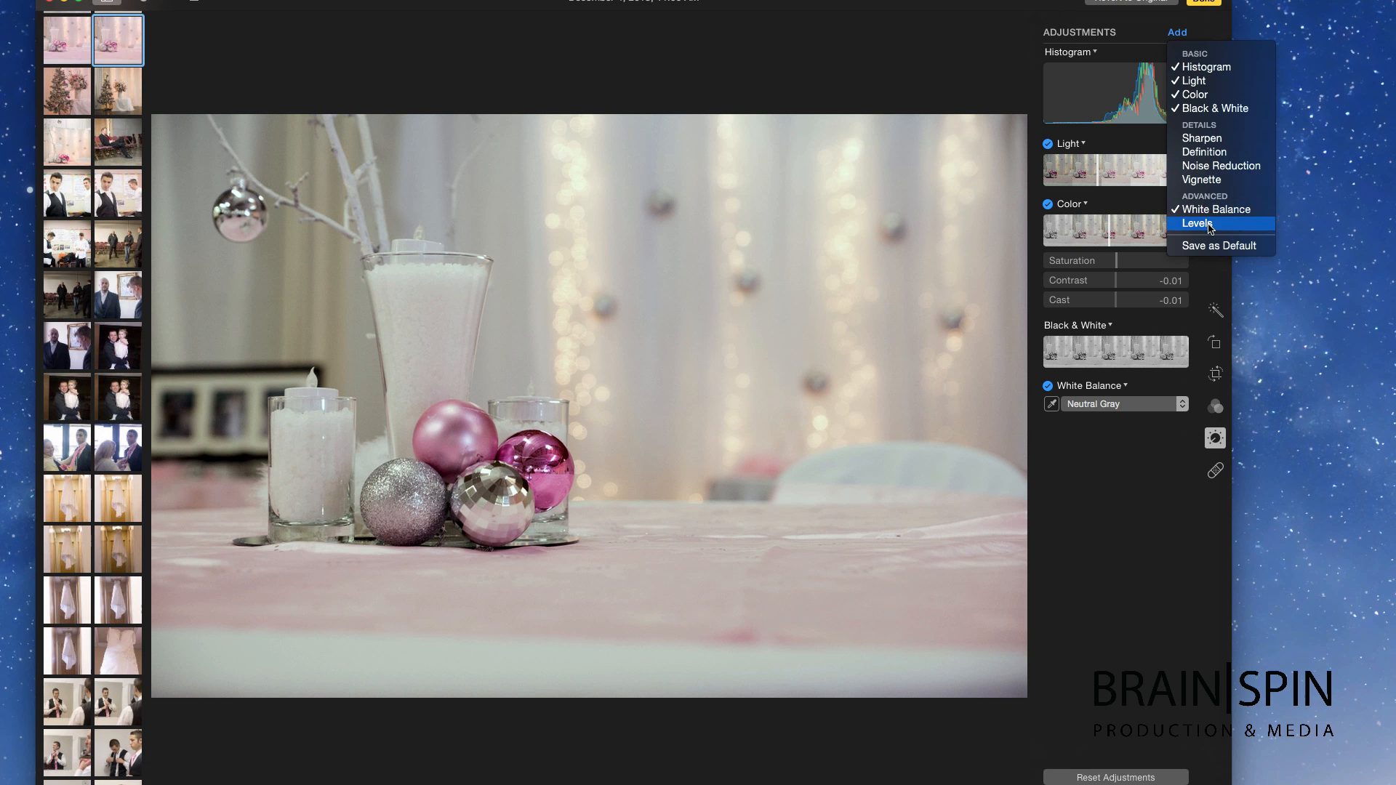
pyautogui.click(1208, 227)
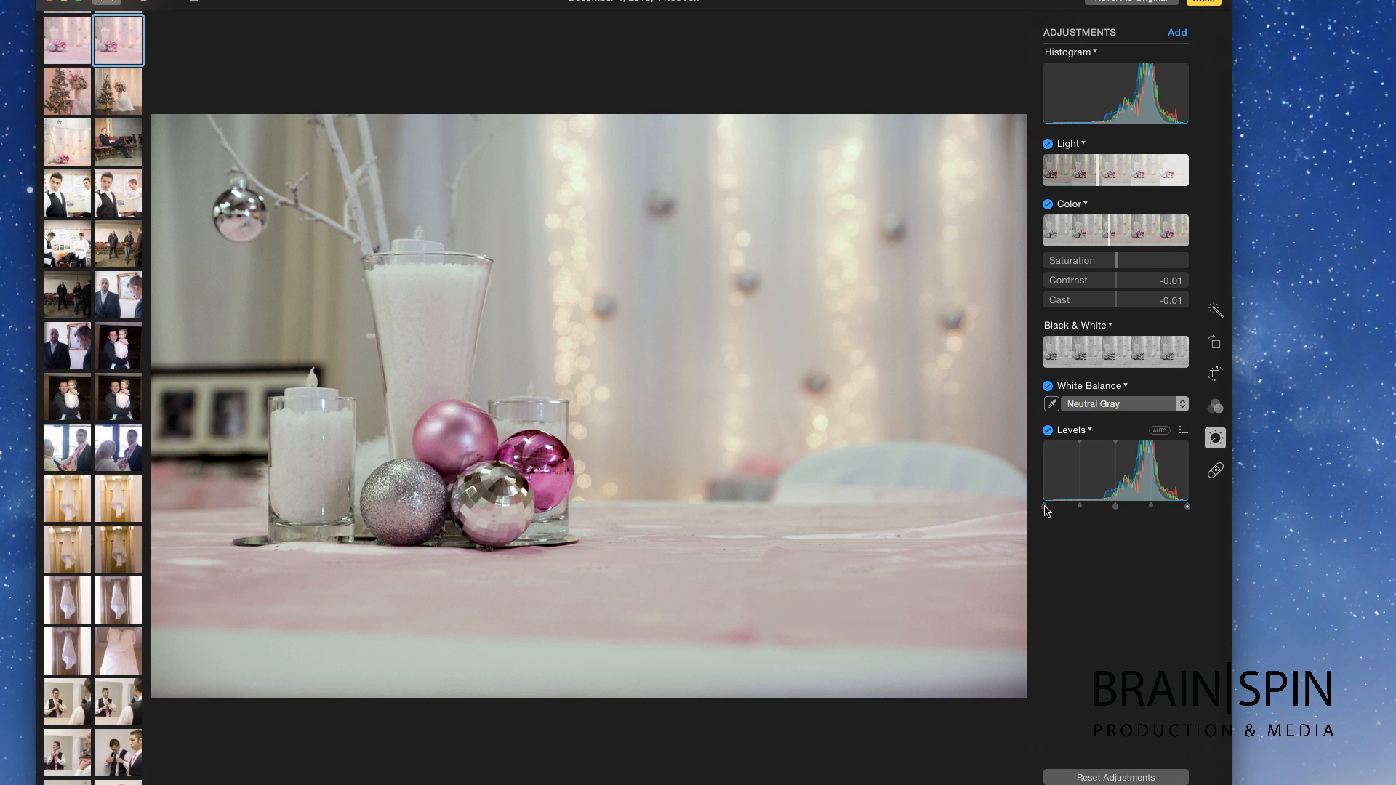
pyautogui.moveTo(1045, 509); pyautogui.dragTo(1093, 510)
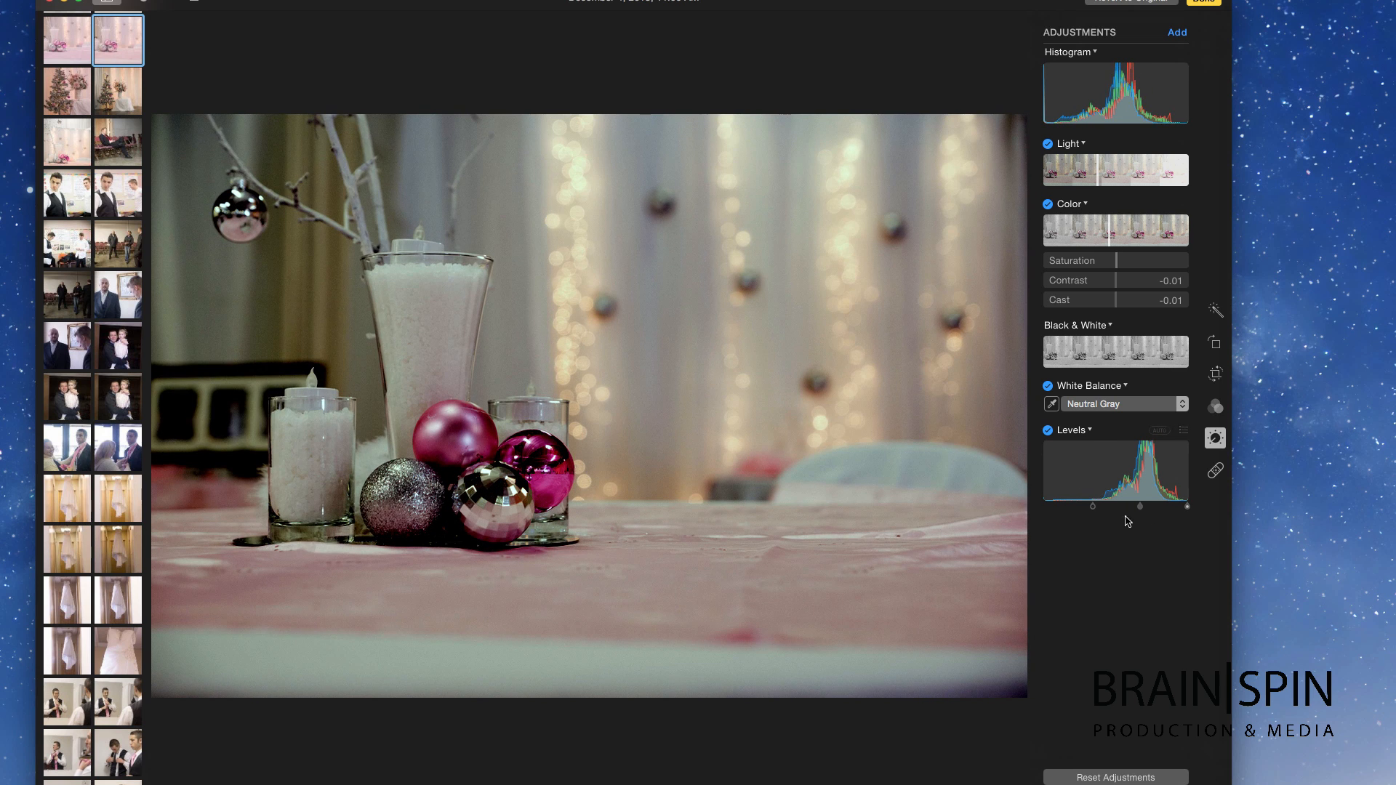
pyautogui.moveTo(1187, 507); pyautogui.dragTo(1109, 508)
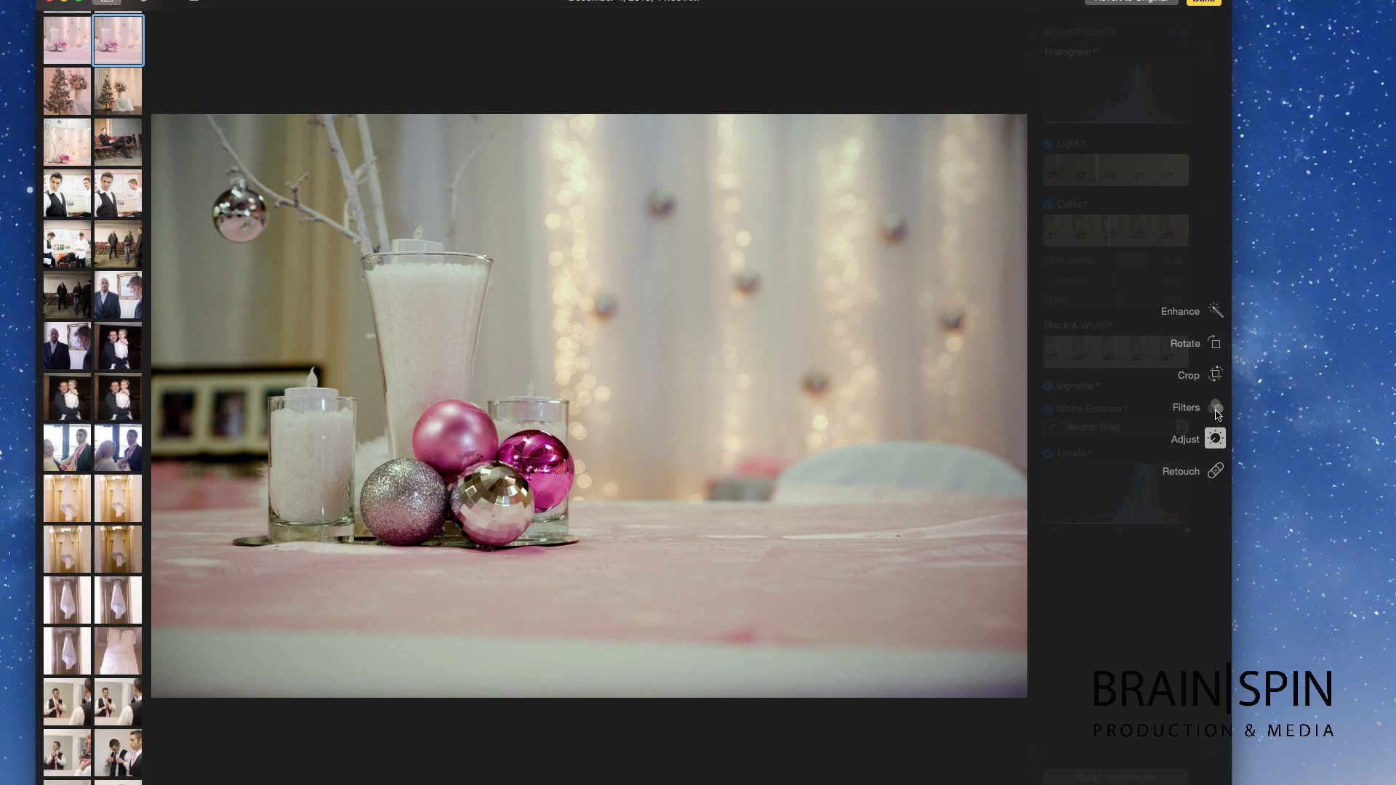
pyautogui.click(1215, 410)
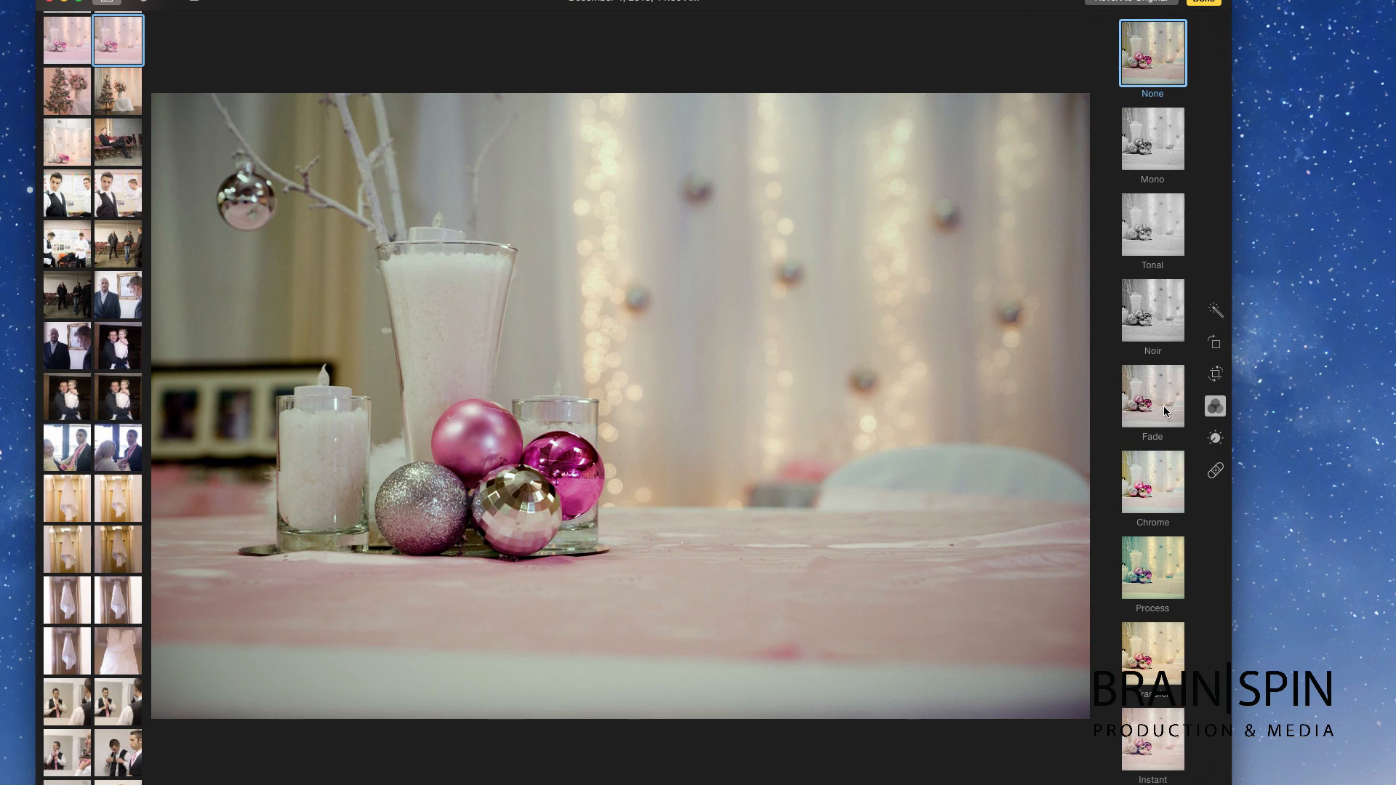
# Step: Try the Process and Chrome filters, then apply the Transfer filter
pyautogui.click(1145, 575)
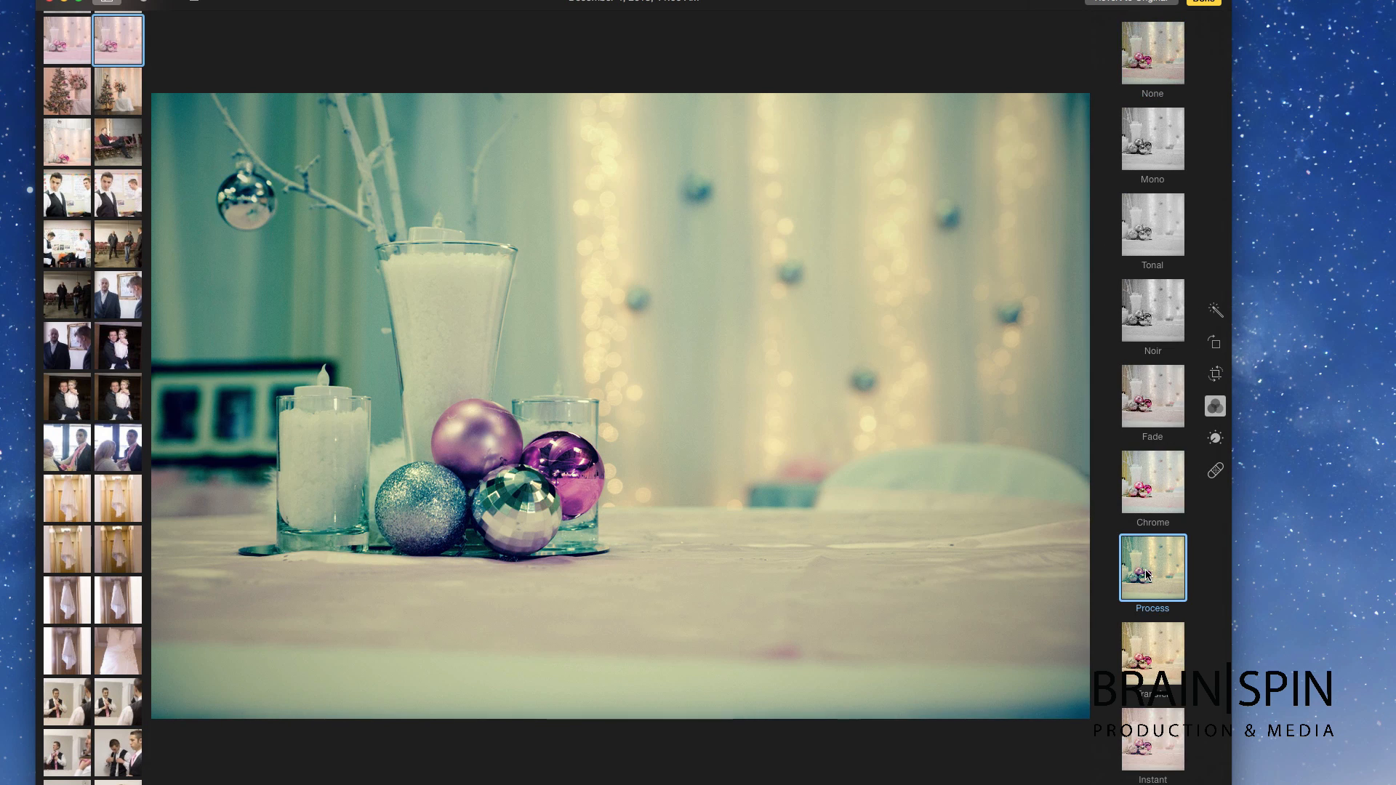
pyautogui.click(1147, 486)
pyautogui.click(1153, 643)
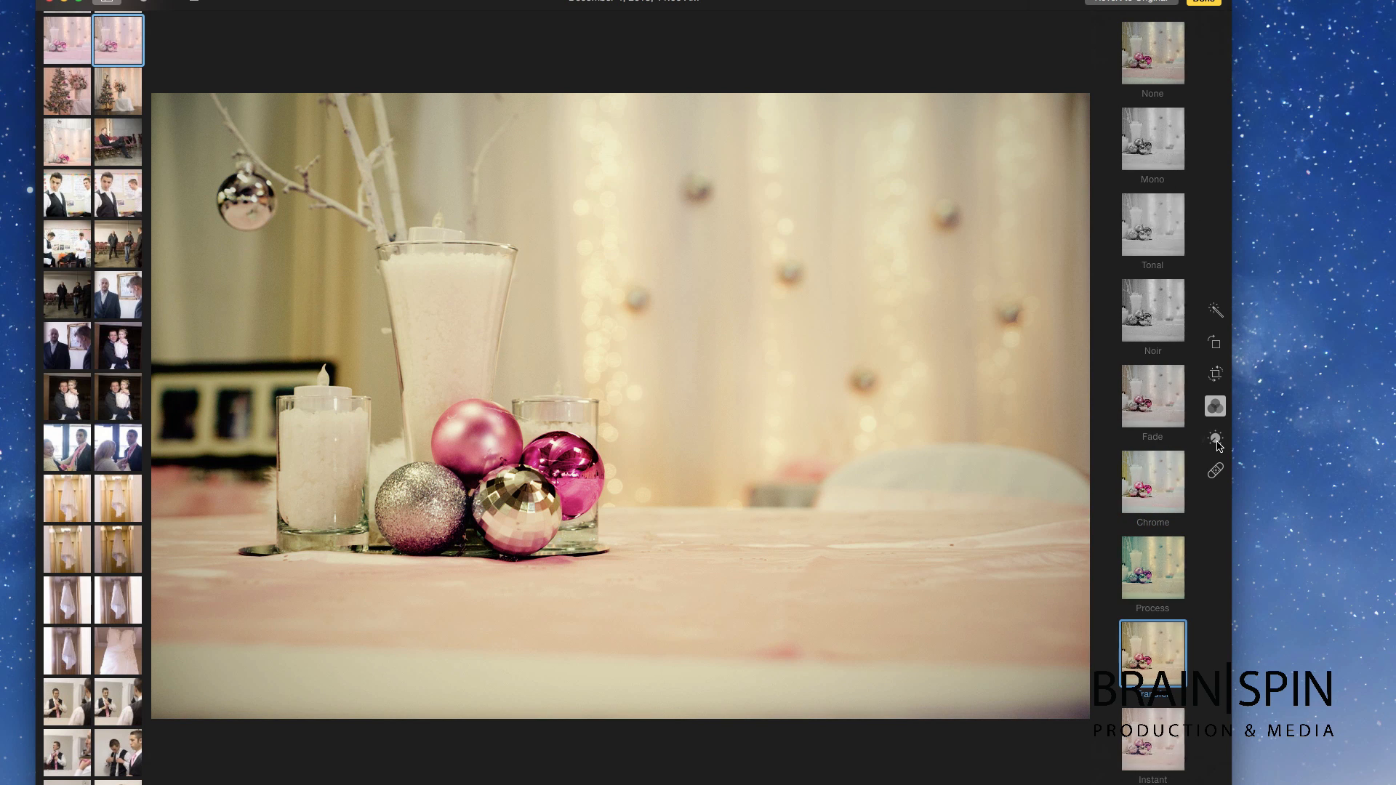
# Step: Enlarge the Retouch brush and remove the bokeh spots across the curtain
pyautogui.click(1216, 472)
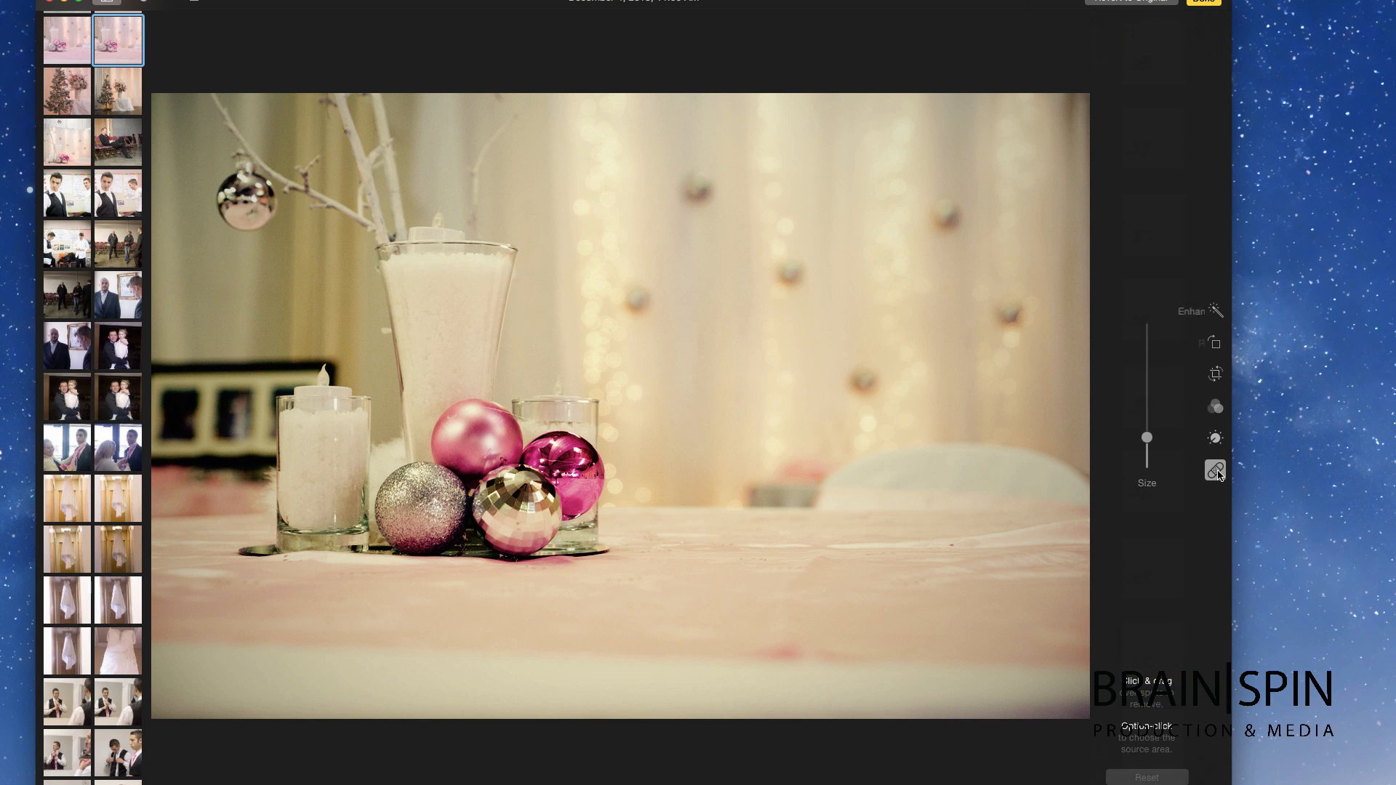
pyautogui.moveTo(1146, 370)
pyautogui.mouseDown()
pyautogui.moveTo(1146, 324)
pyautogui.moveTo(1147, 359)
pyautogui.mouseUp()
pyautogui.click(693, 190)
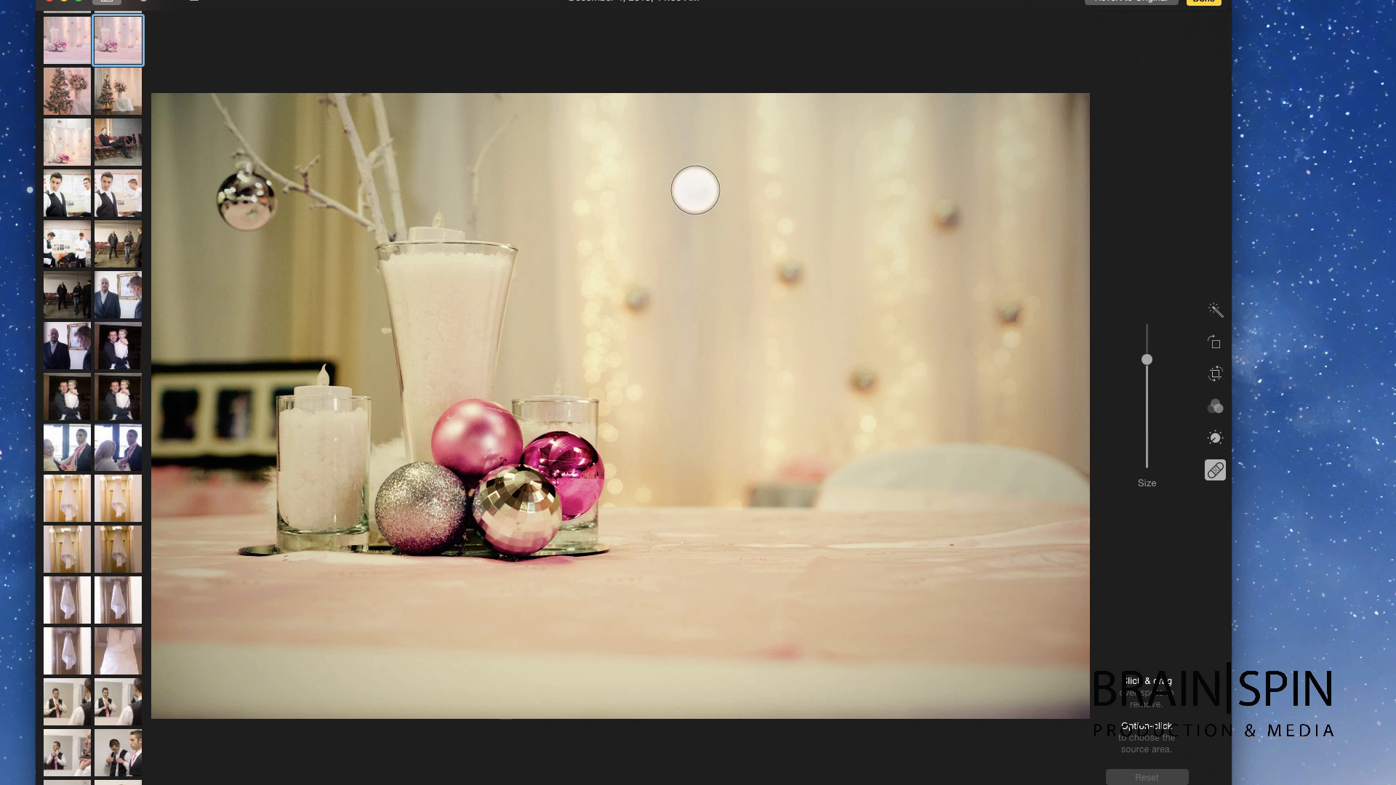
pyautogui.click(790, 269)
pyautogui.click(947, 213)
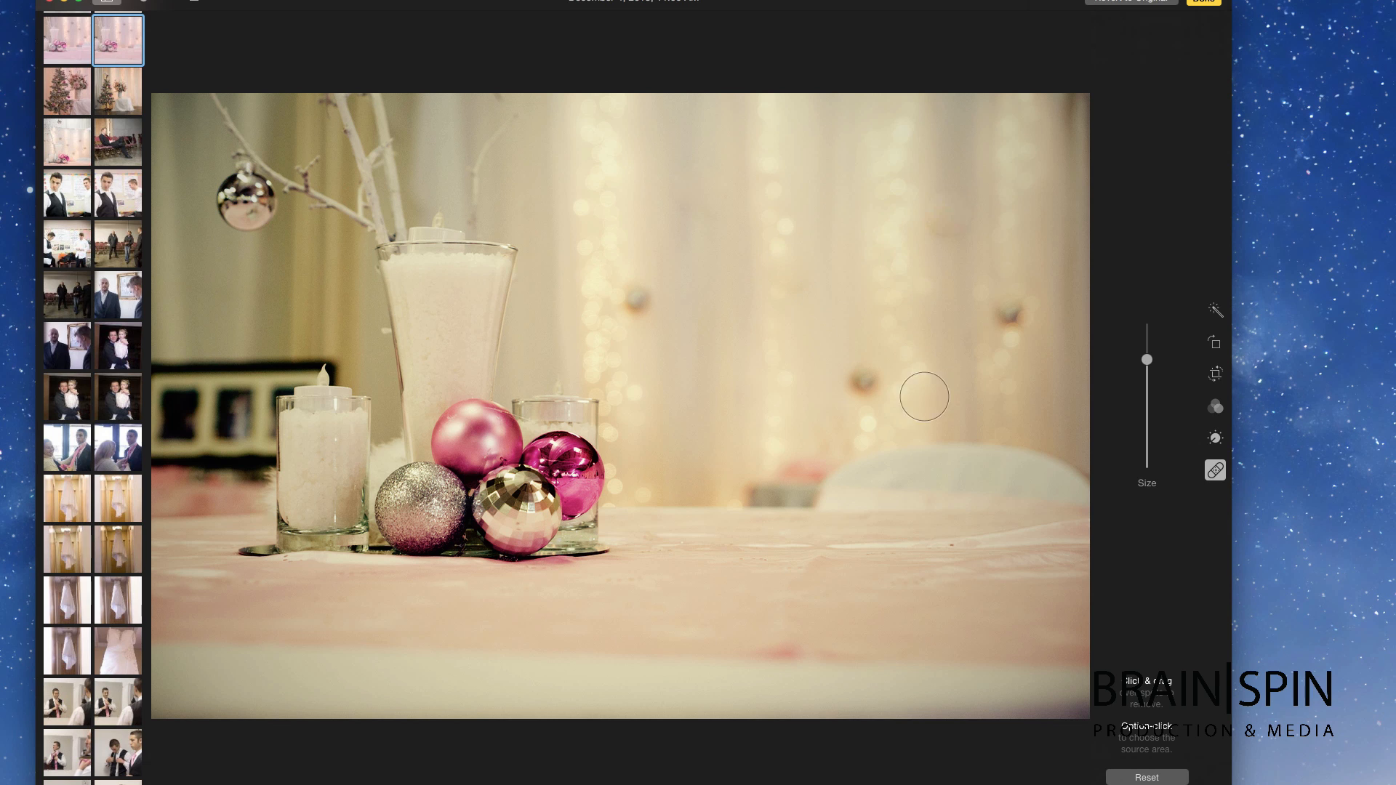
pyautogui.click(860, 384)
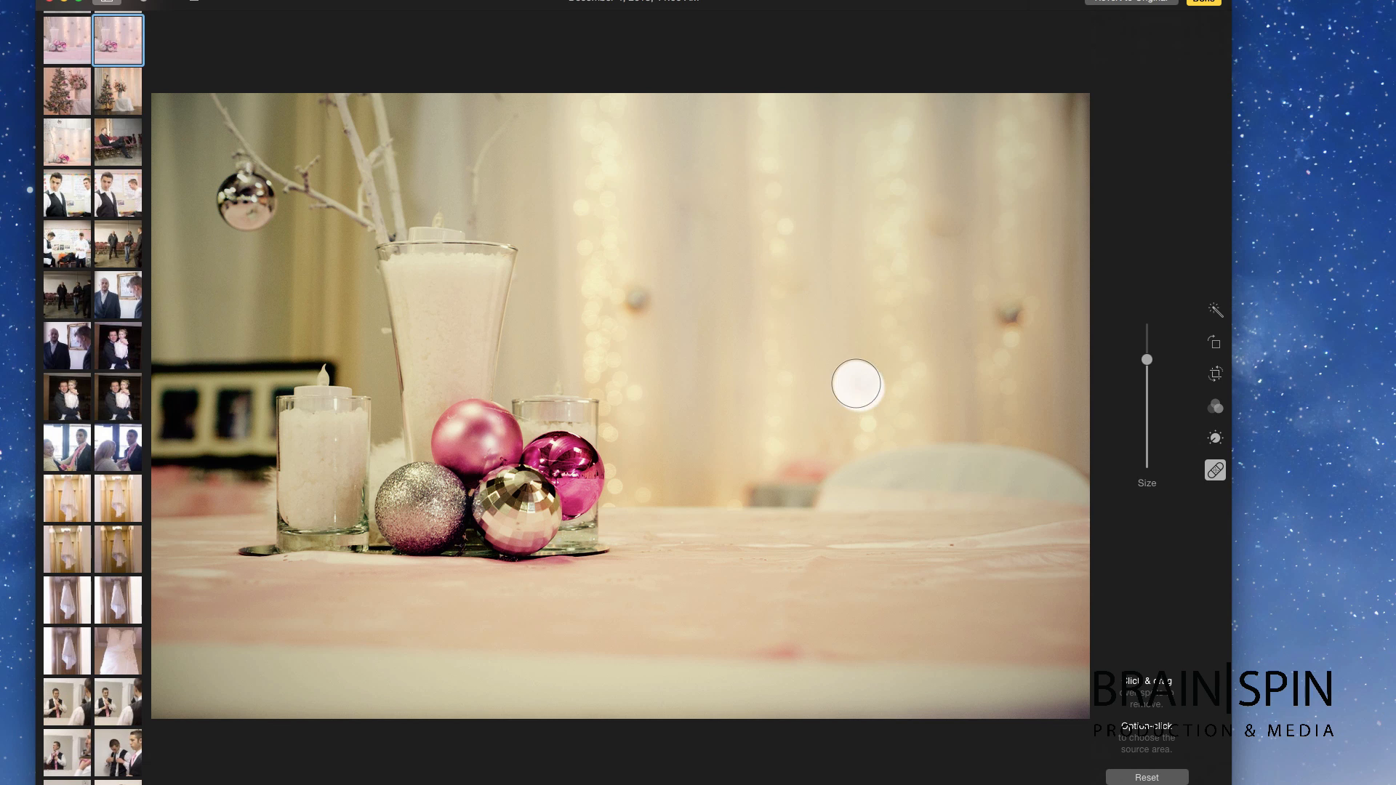
pyautogui.click(1007, 309)
pyautogui.click(1024, 307)
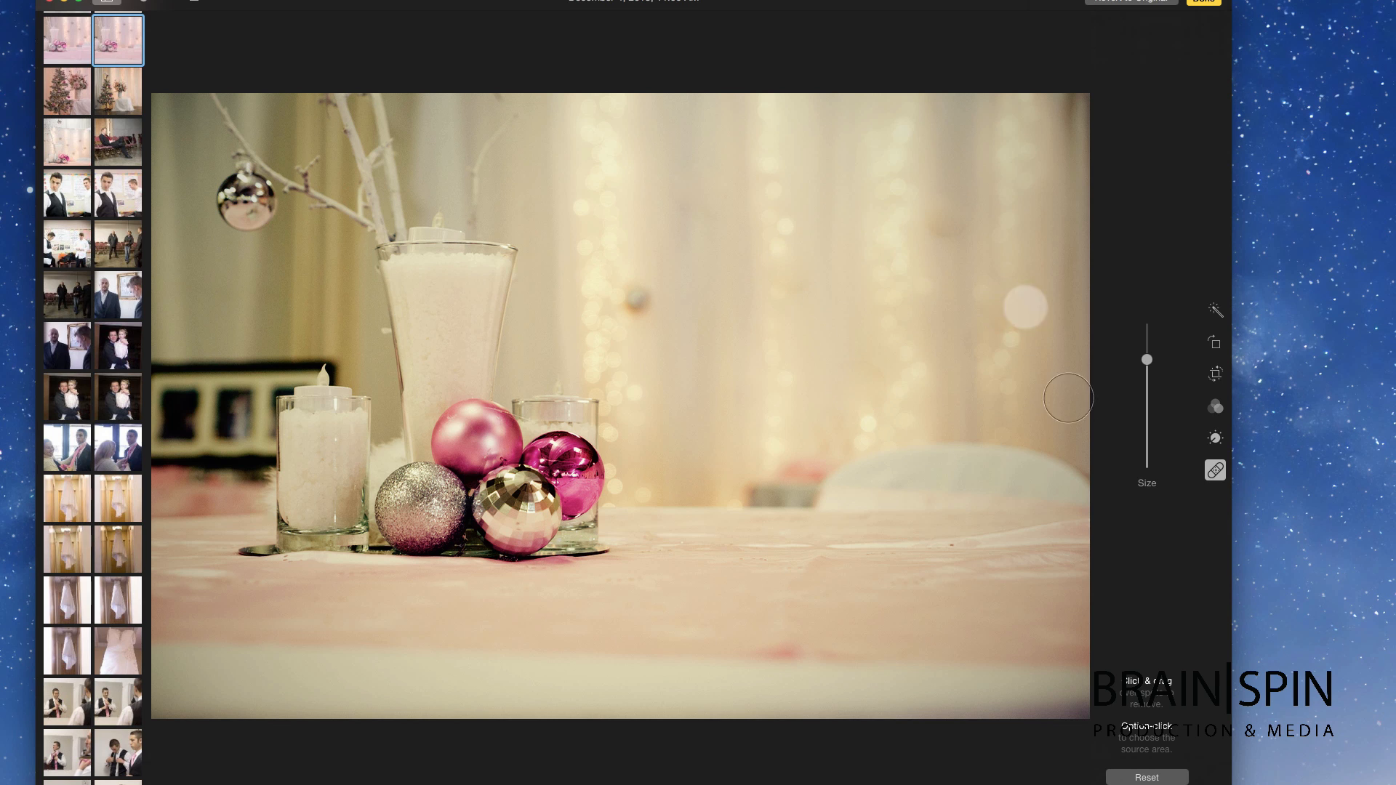
pyautogui.click(983, 295)
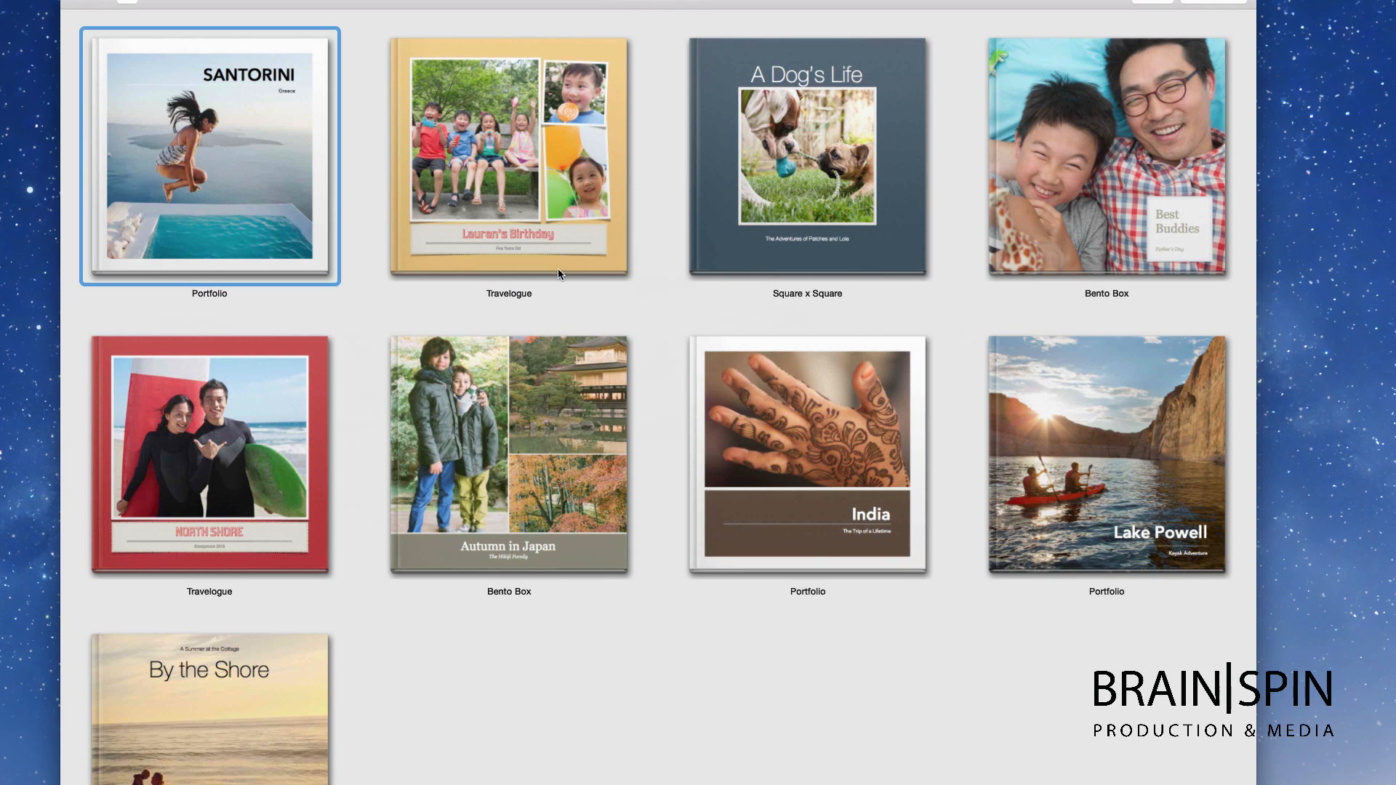
# Step: Pick Bento Box over Travelogue and create the 20-page, $24.99 square book
pyautogui.scroll(-3, 561, 274)
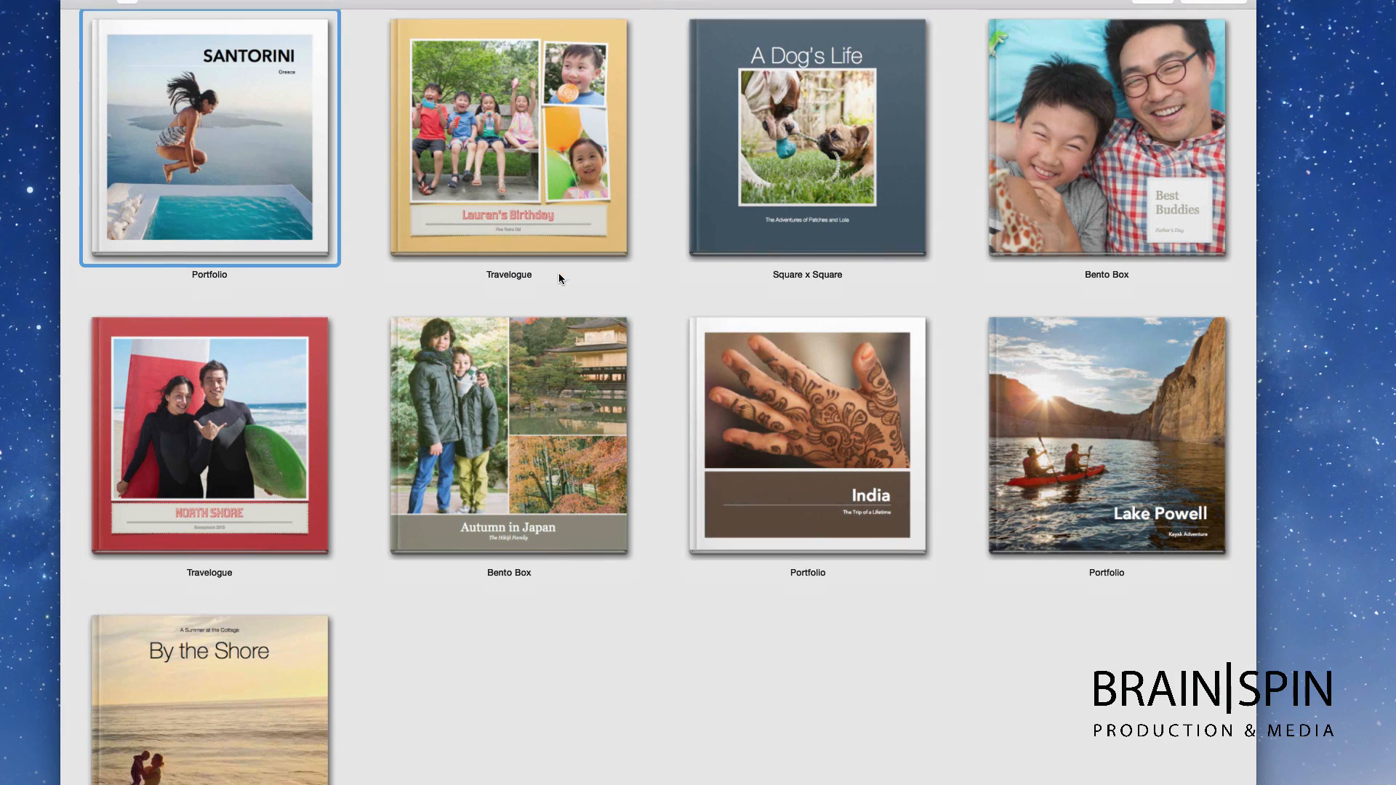
pyautogui.scroll(2, 558, 278)
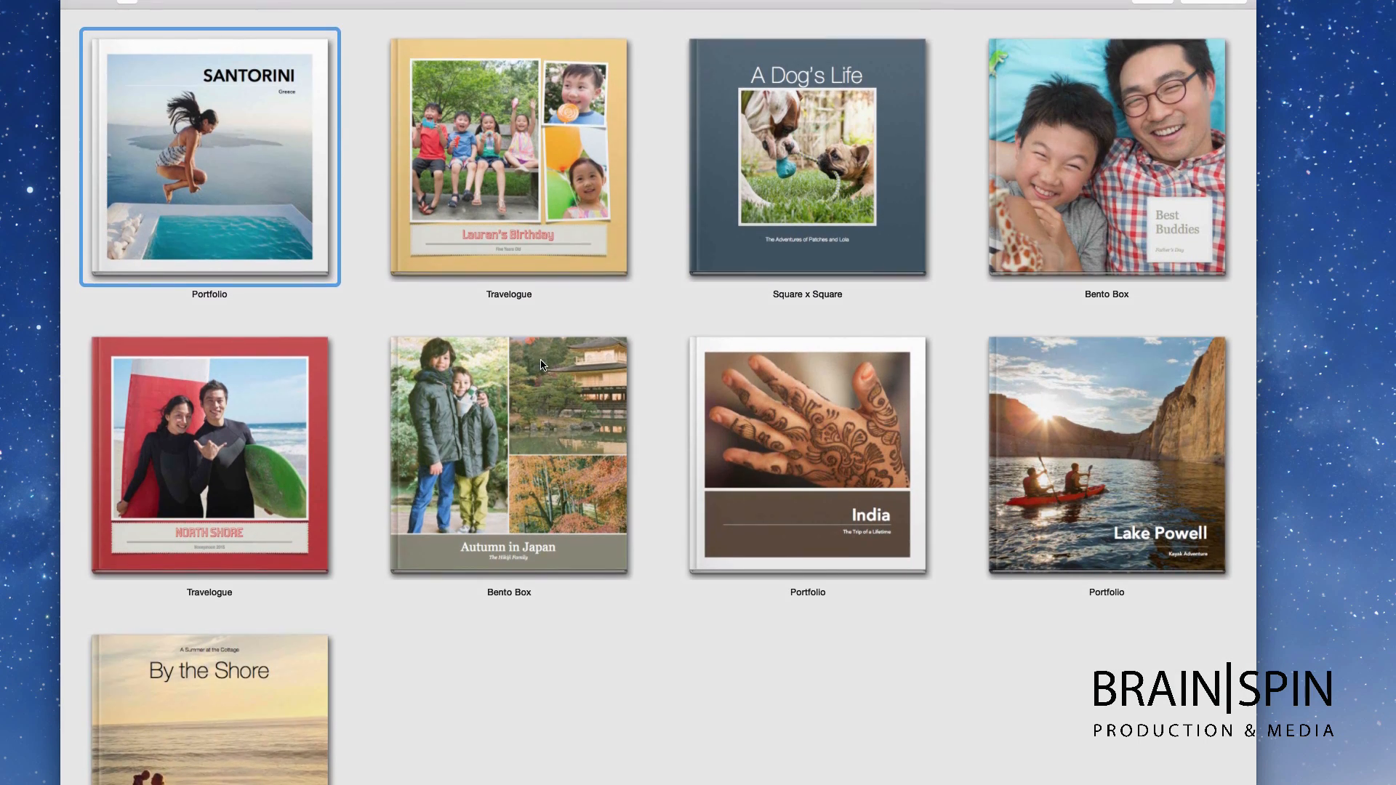
pyautogui.scroll(-2, 545, 356)
pyautogui.scroll(3, 582, 185)
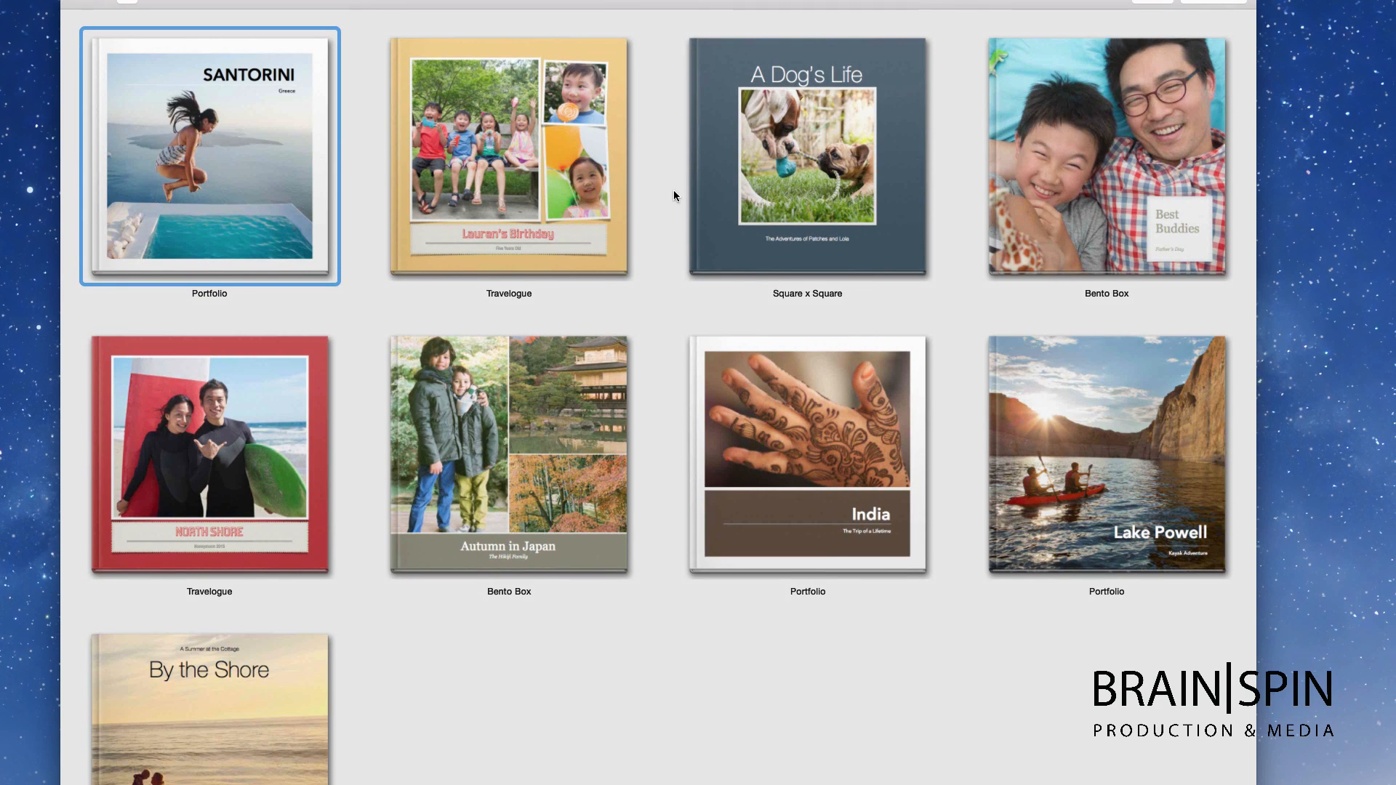
pyautogui.click(476, 199)
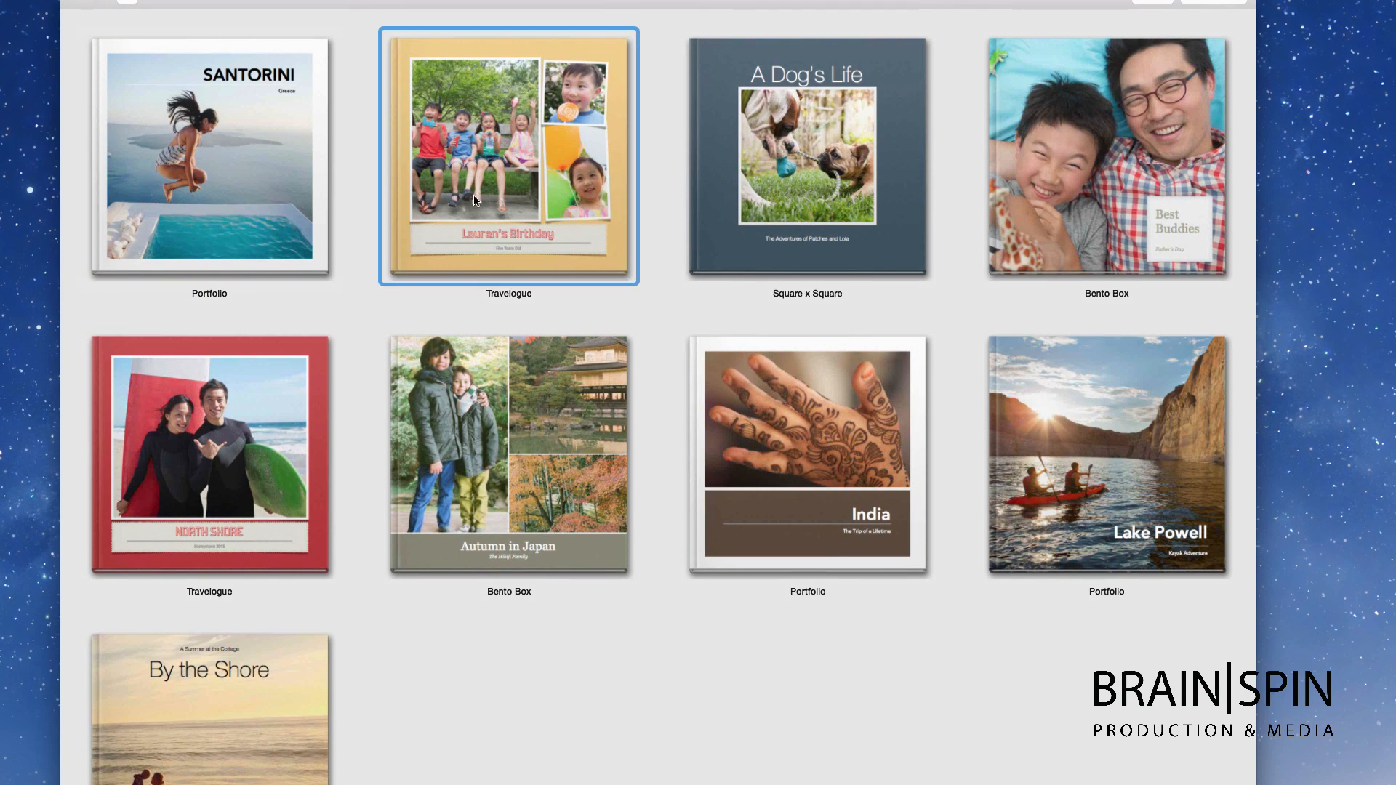
pyautogui.scroll(-3, 848, 259)
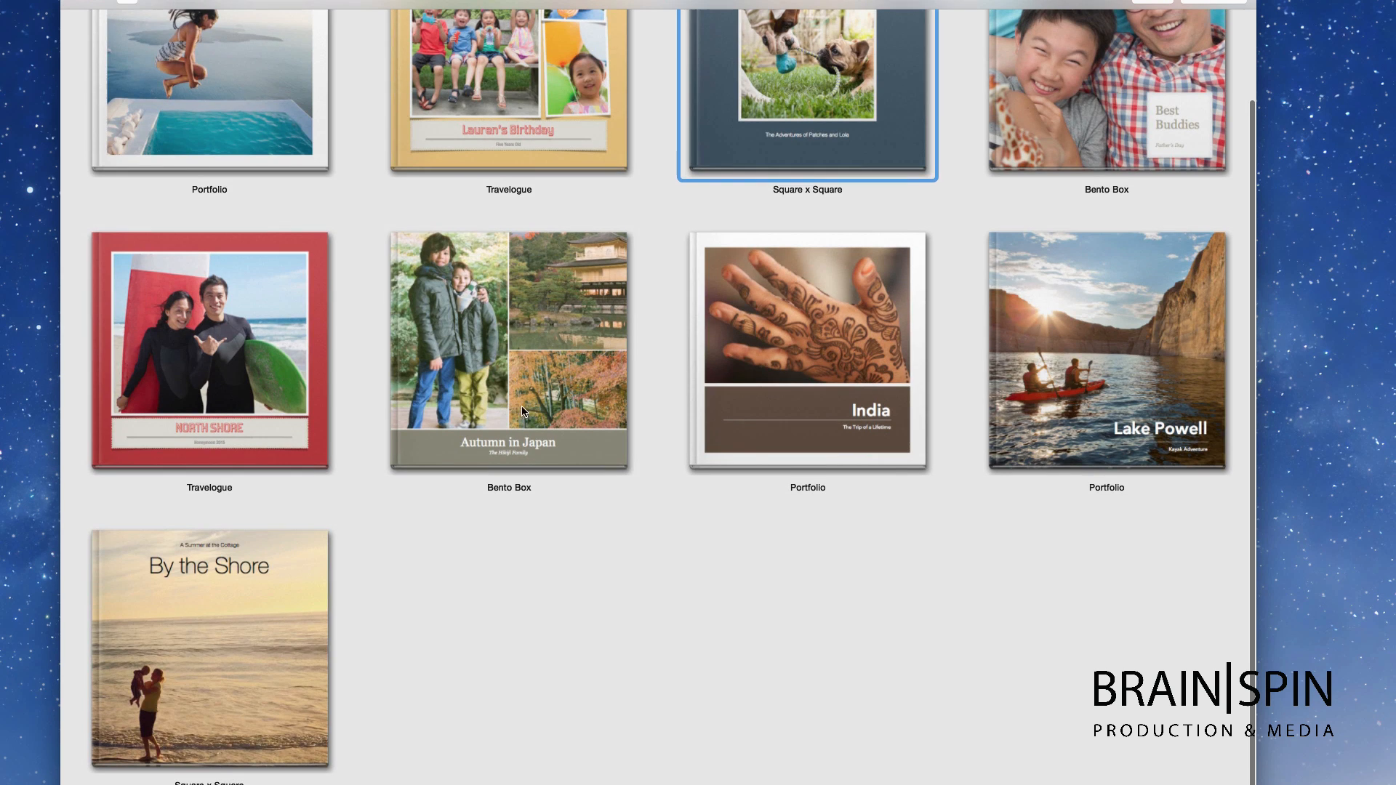
pyautogui.click(517, 333)
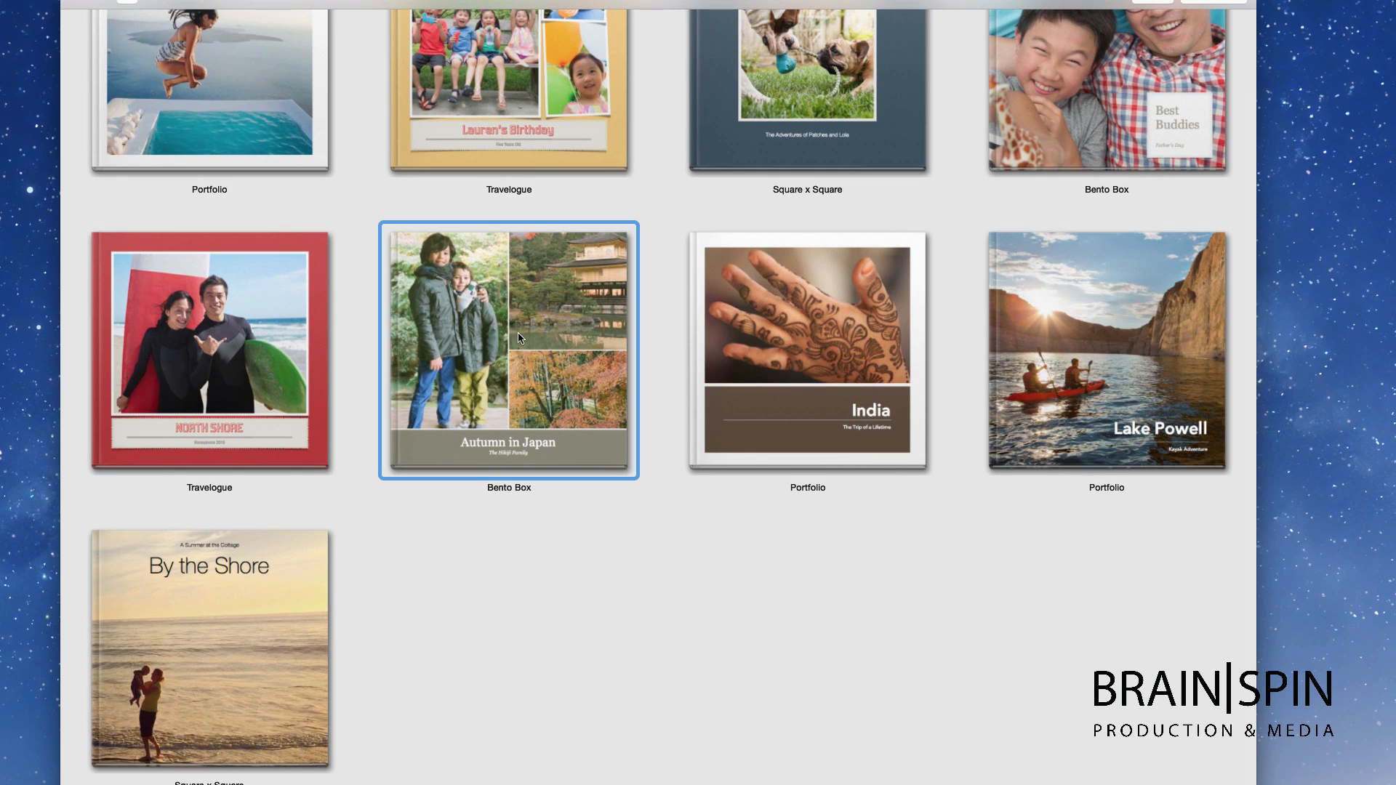
pyautogui.doubleClick(517, 333)
pyautogui.scroll(-5, 505, 317)
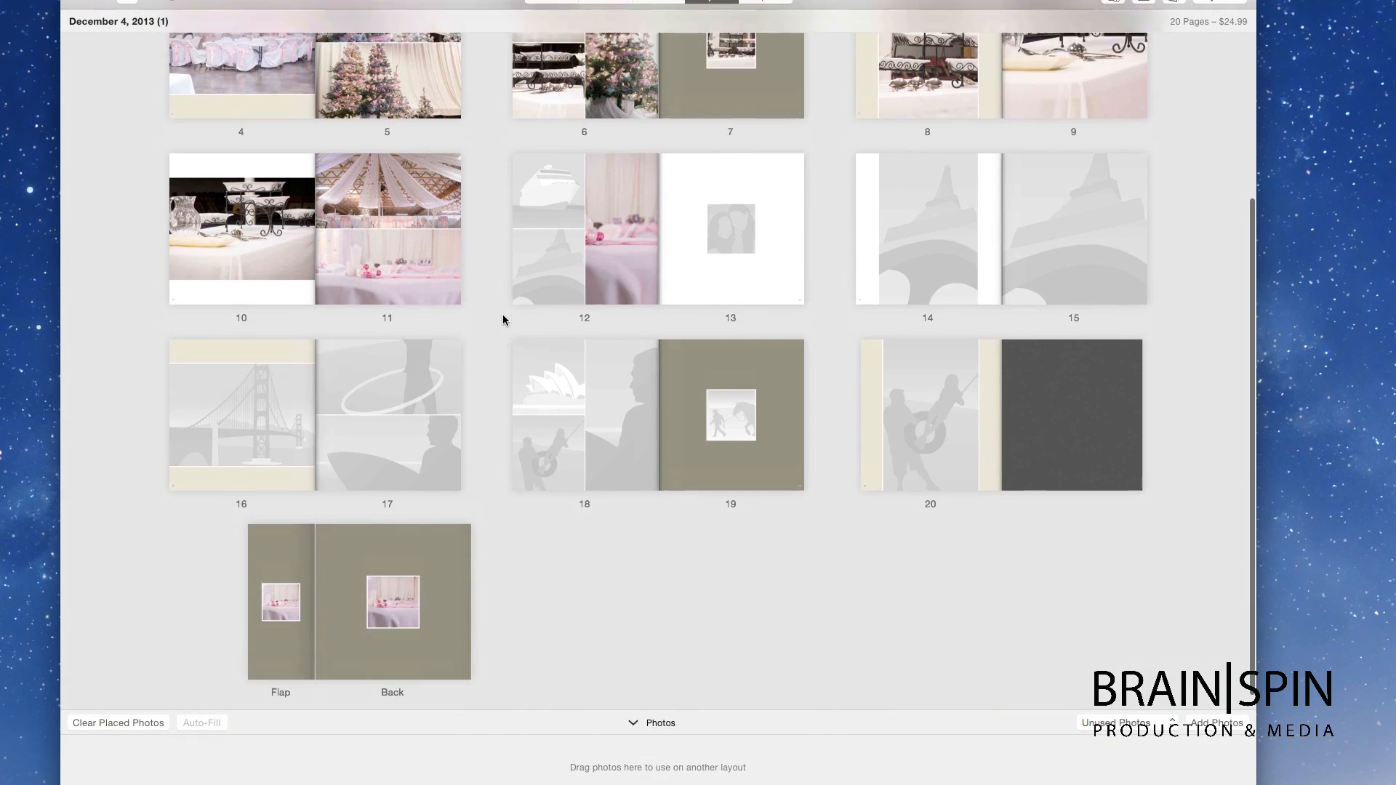
# Step: Open the pages 4–5 spread and reposition the top tree photo on page 5
pyautogui.scroll(8, 436, 298)
pyautogui.click(356, 284)
pyautogui.doubleClick(376, 283)
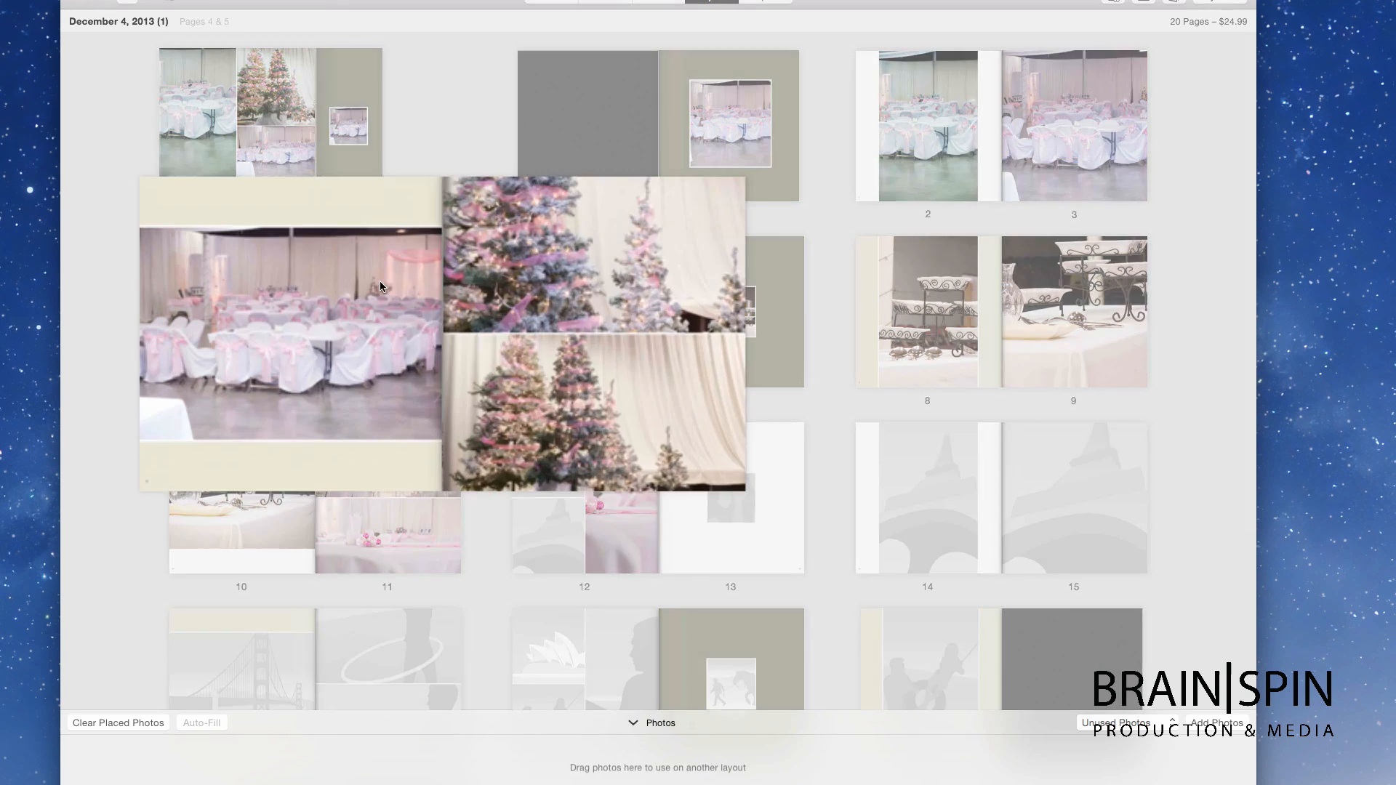
pyautogui.click(807, 289)
pyautogui.moveTo(842, 245); pyautogui.dragTo(842, 248)
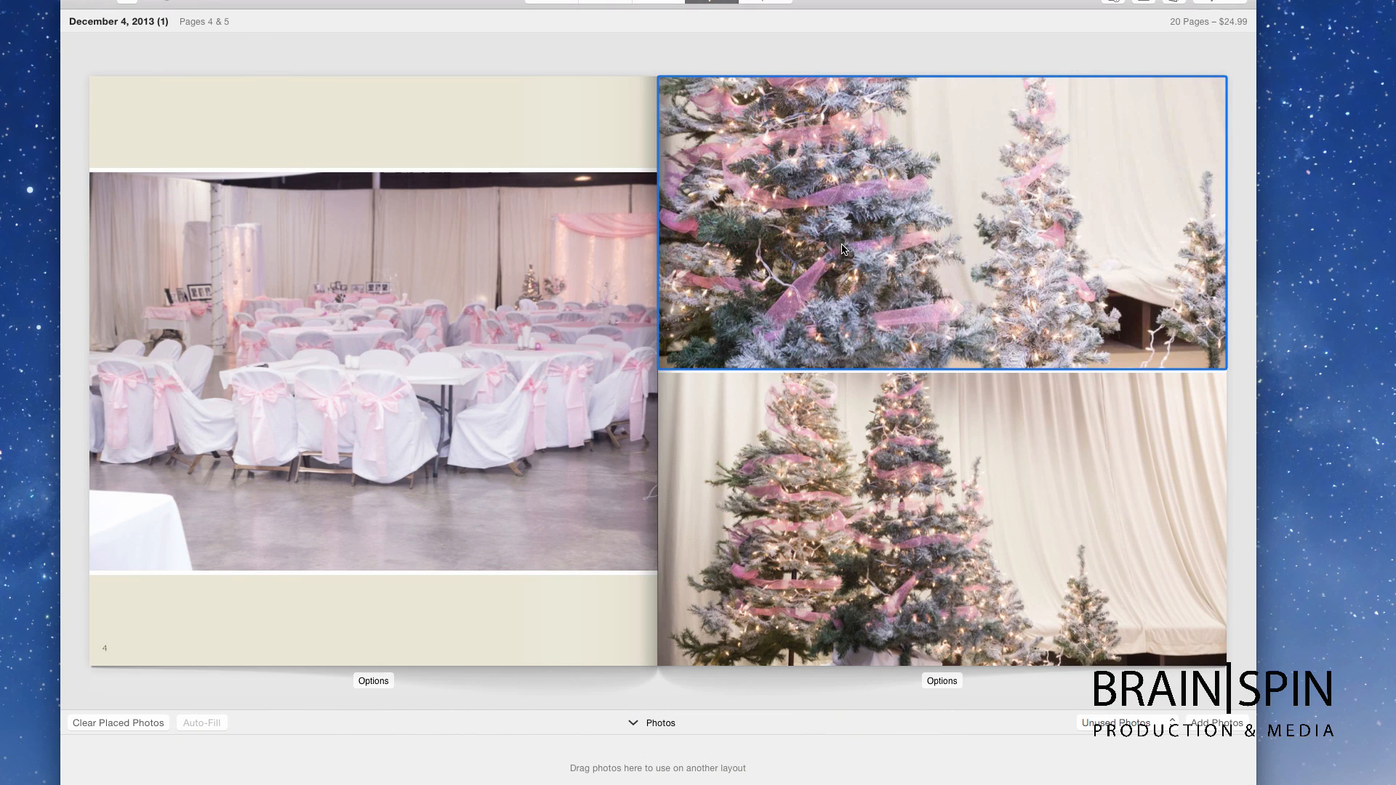
# Step: Give page 5 a three-photo layout with a light blue background
pyautogui.click(946, 679)
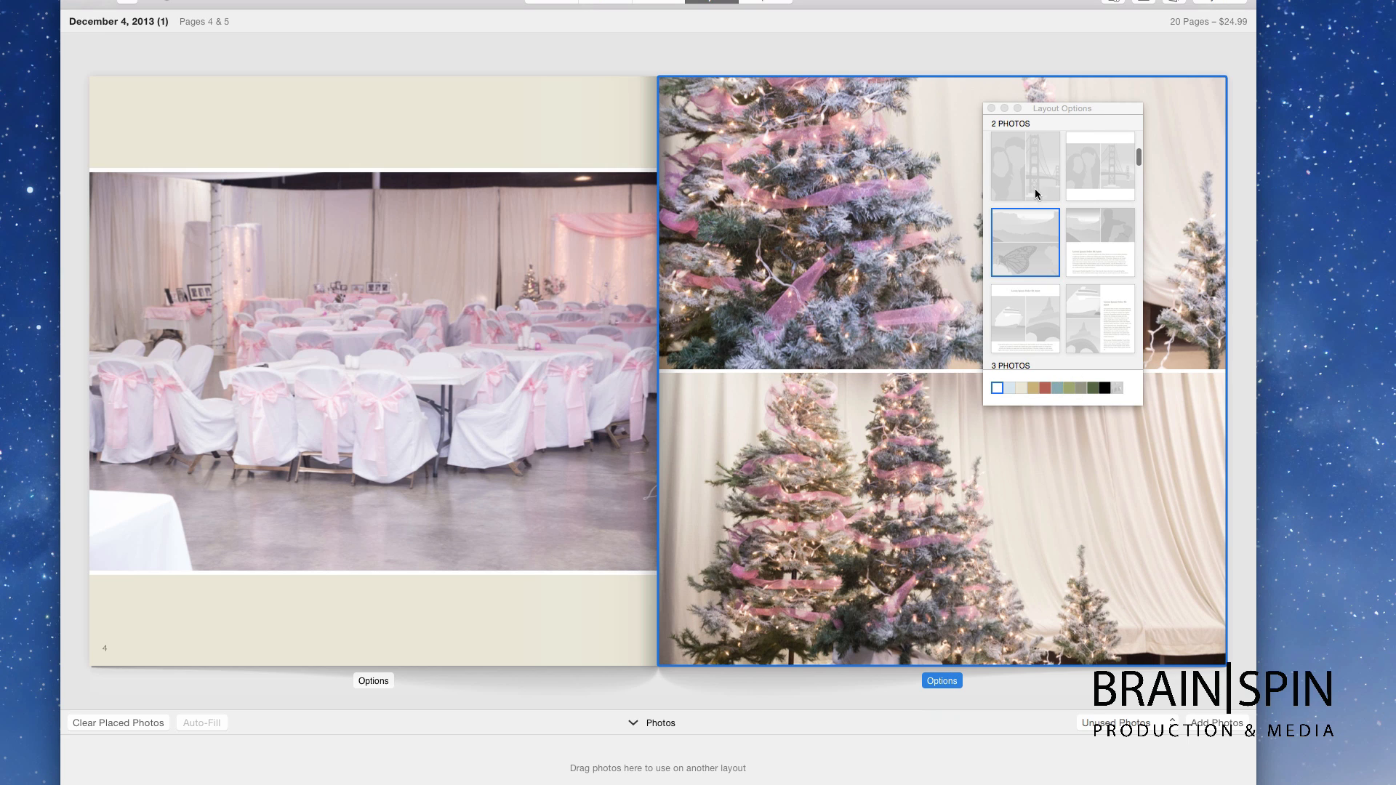
pyautogui.scroll(-5, 1039, 185)
pyautogui.click(1098, 234)
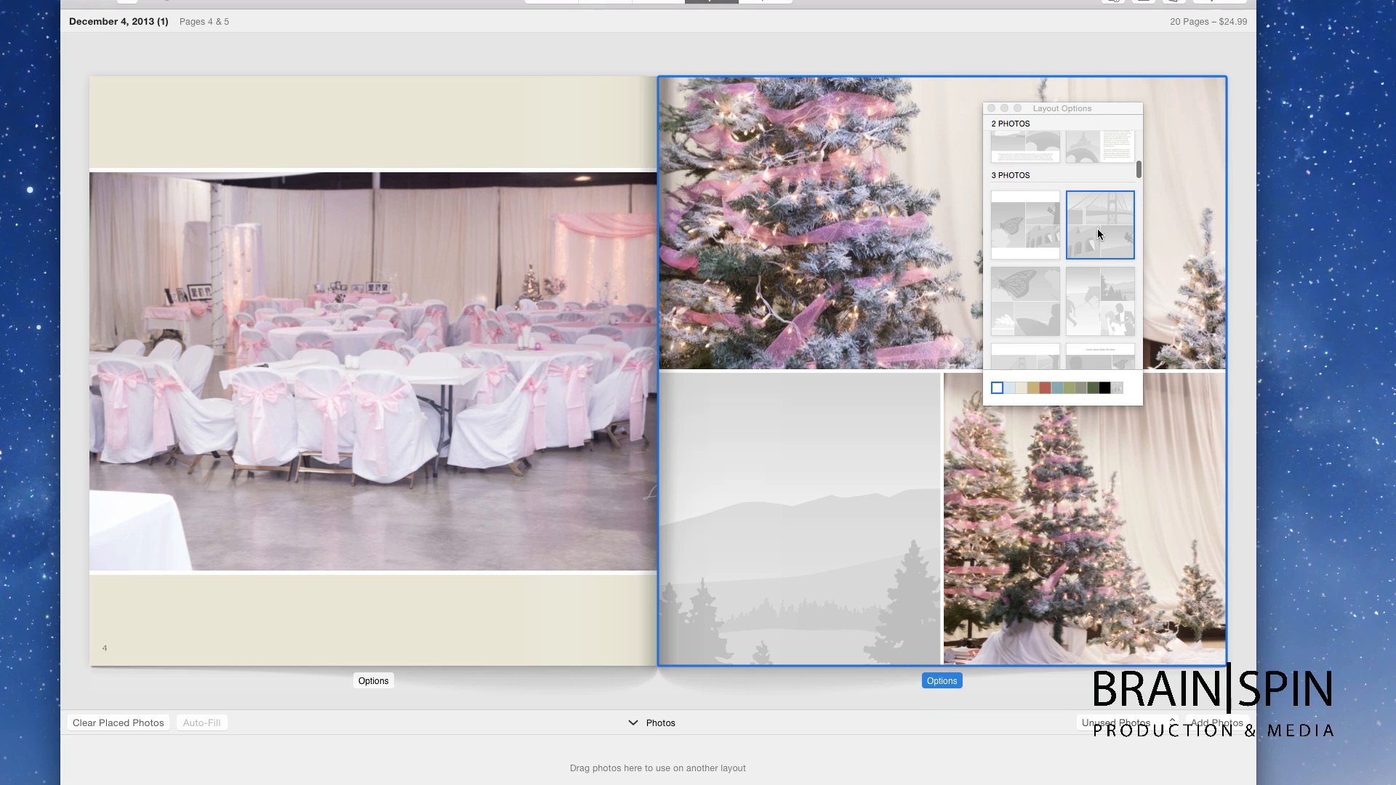
pyautogui.scroll(-3, 1061, 349)
pyautogui.click(1022, 262)
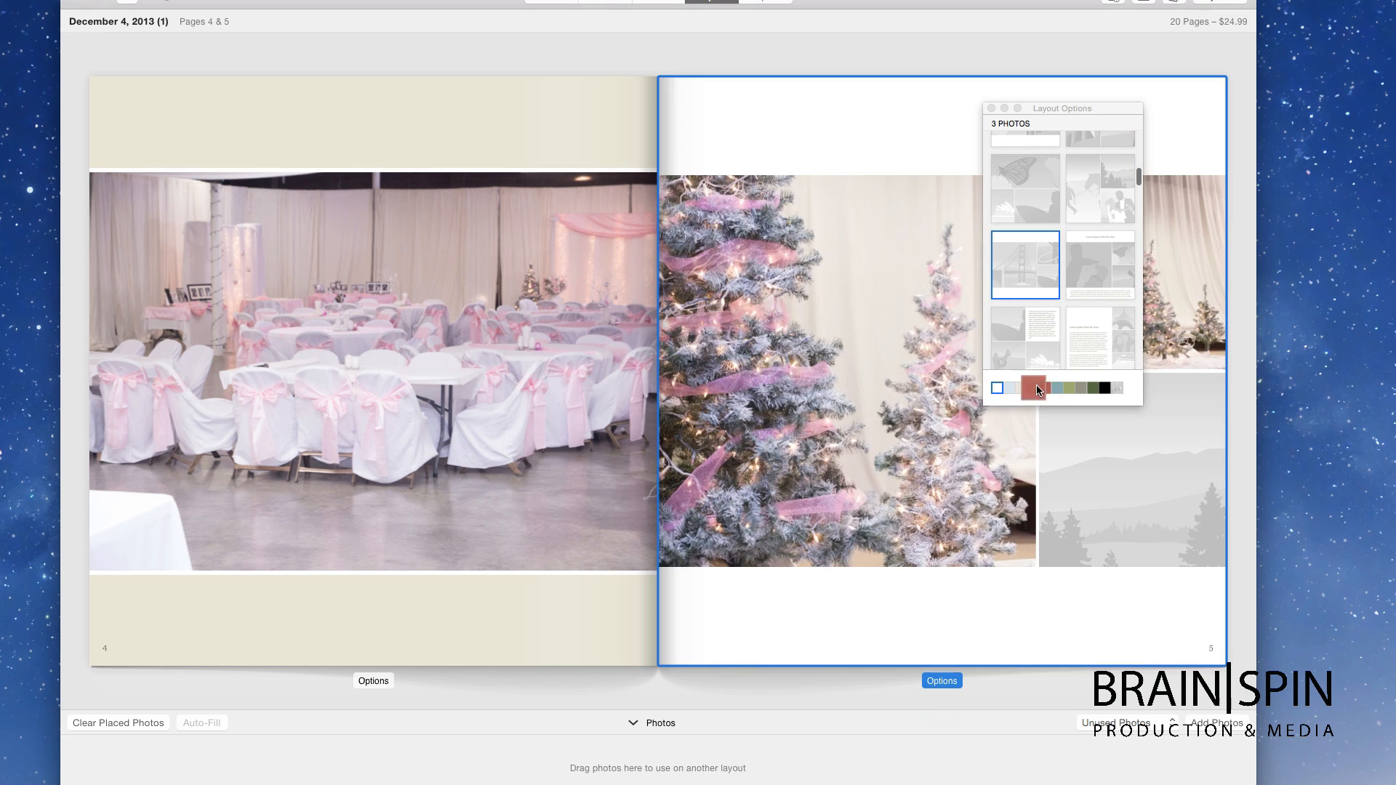
pyautogui.click(1044, 391)
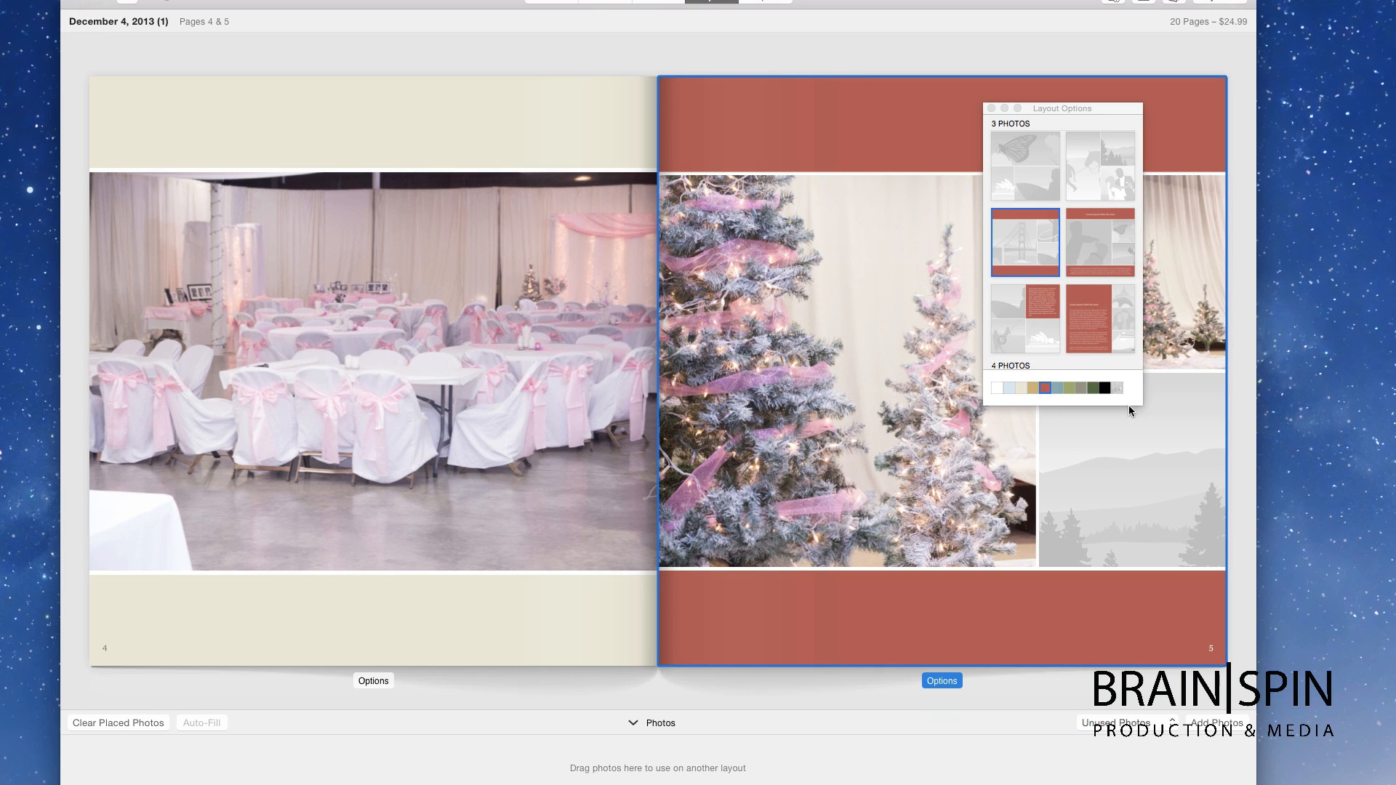
pyautogui.click(1117, 388)
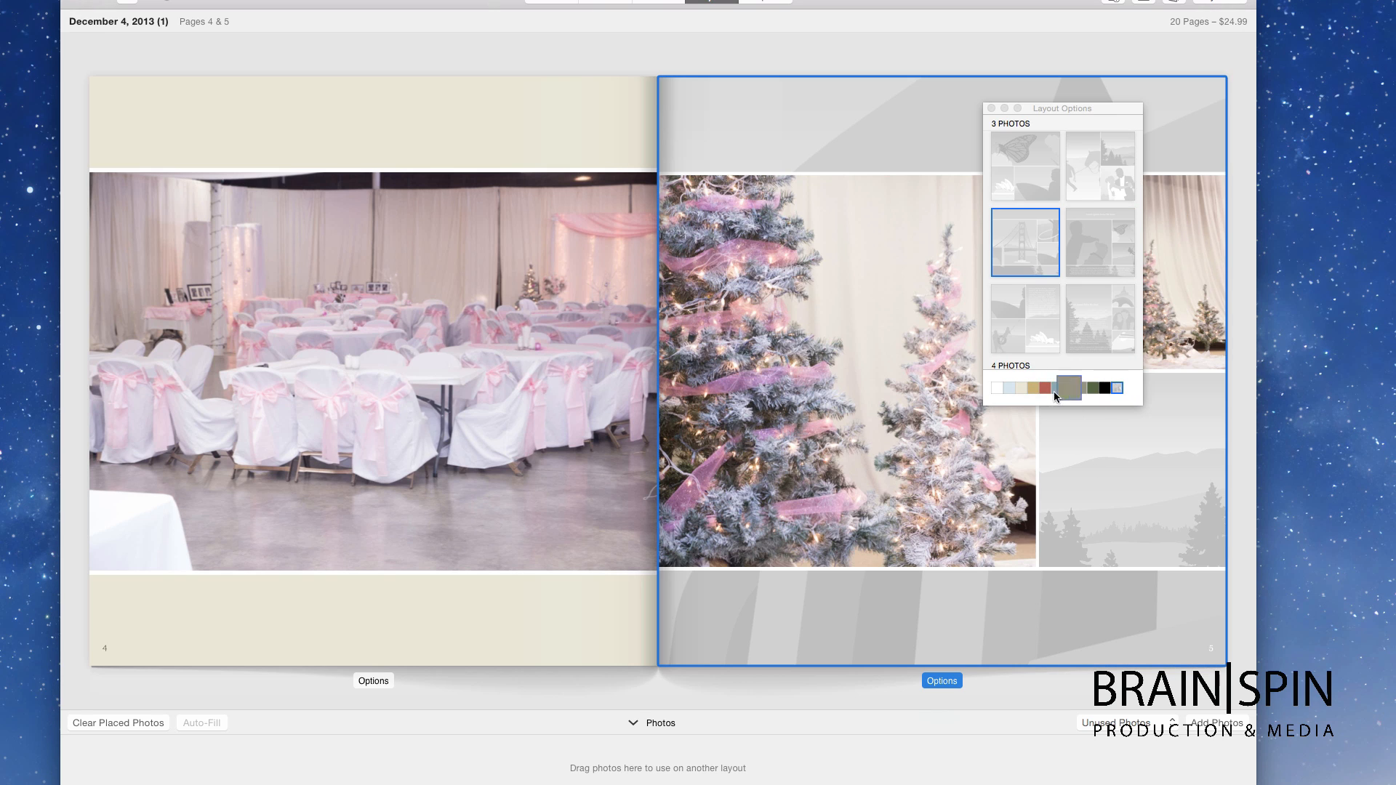
pyautogui.click(1007, 389)
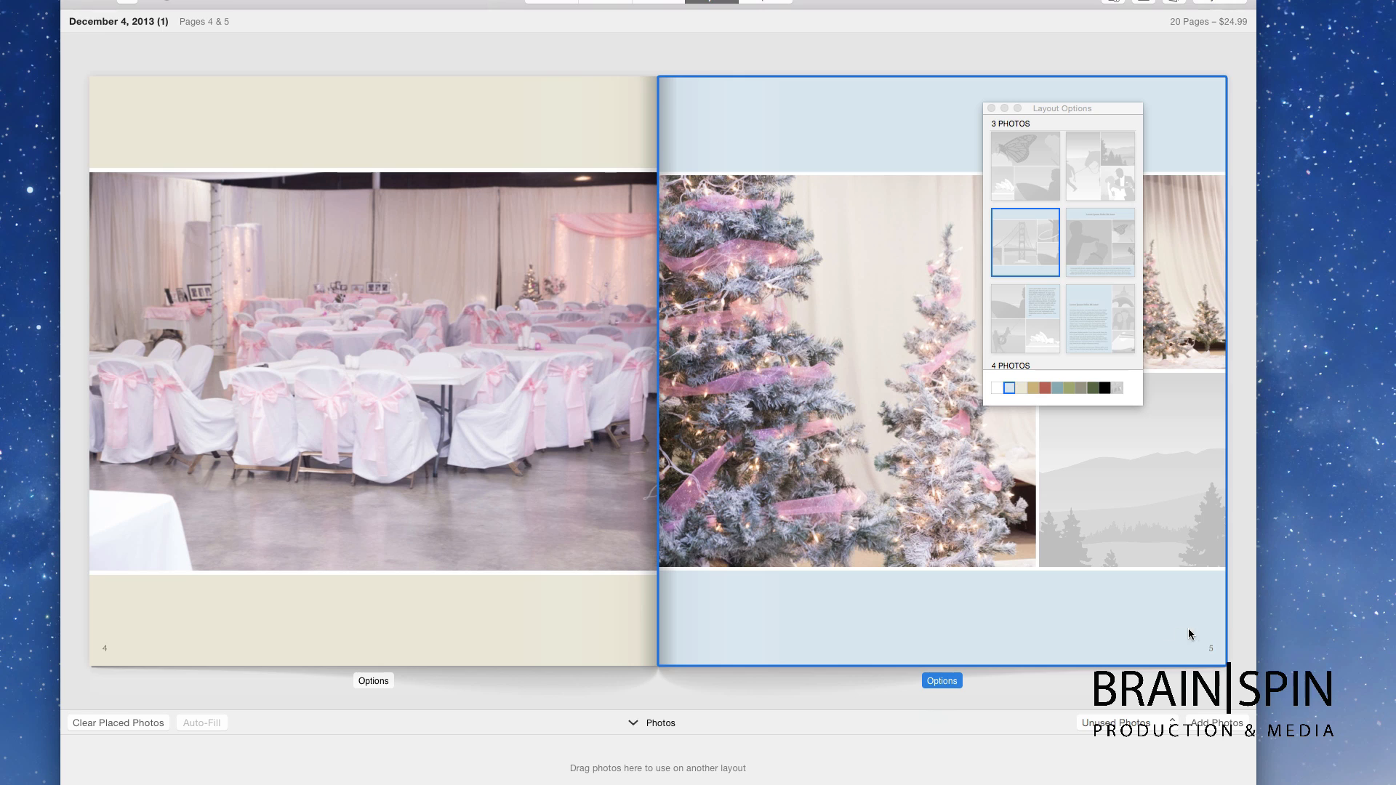
# Step: Close the options panel and deselect the large tree photo
pyautogui.click(1230, 631)
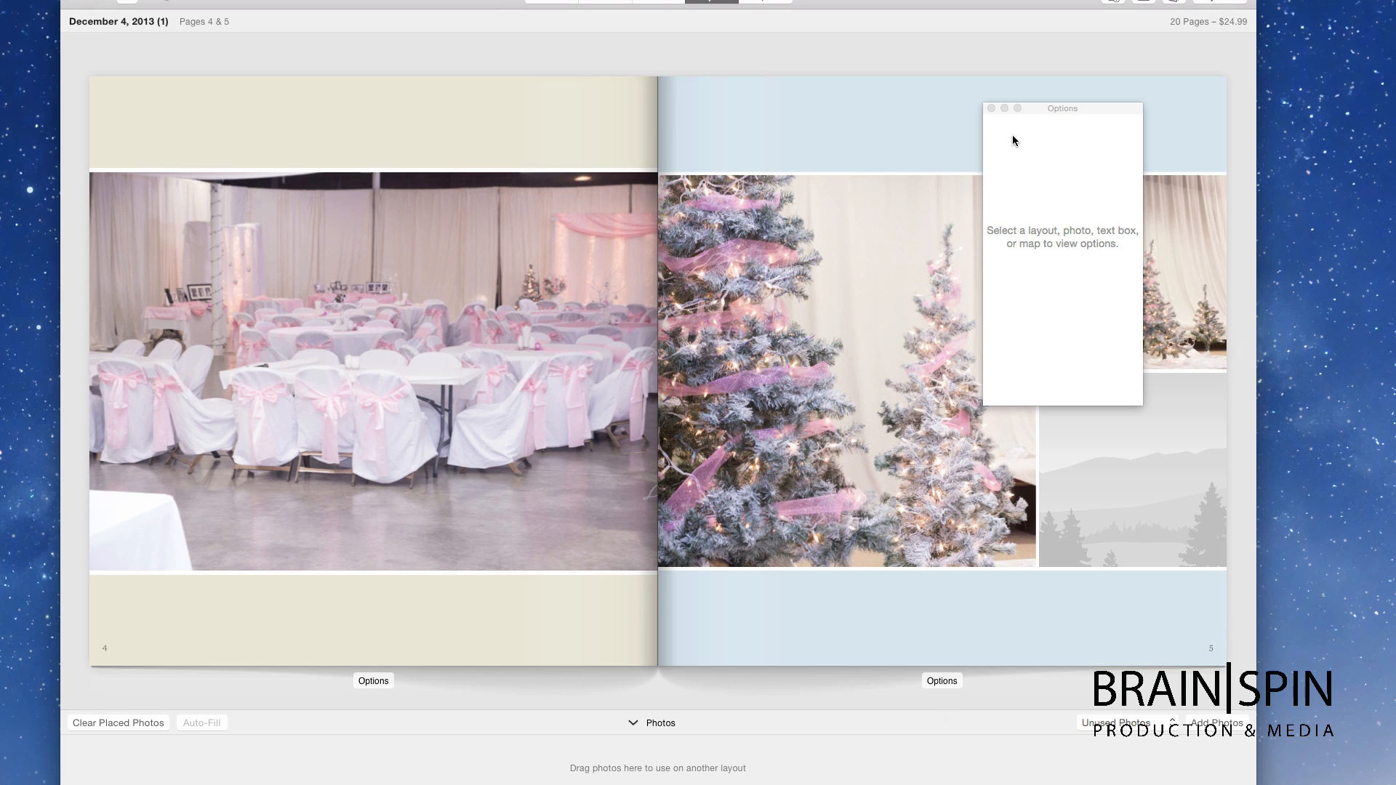
pyautogui.click(992, 109)
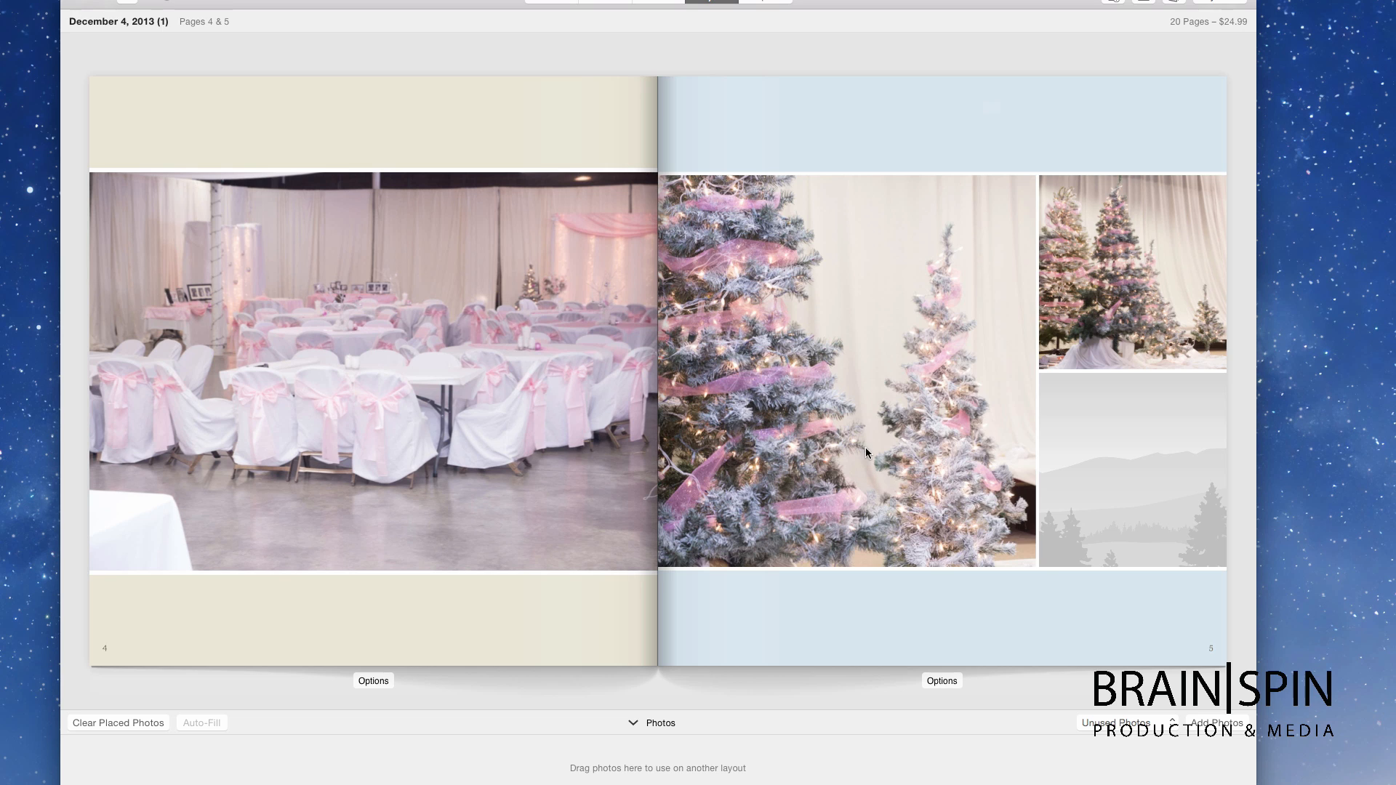
pyautogui.rightClick(879, 366)
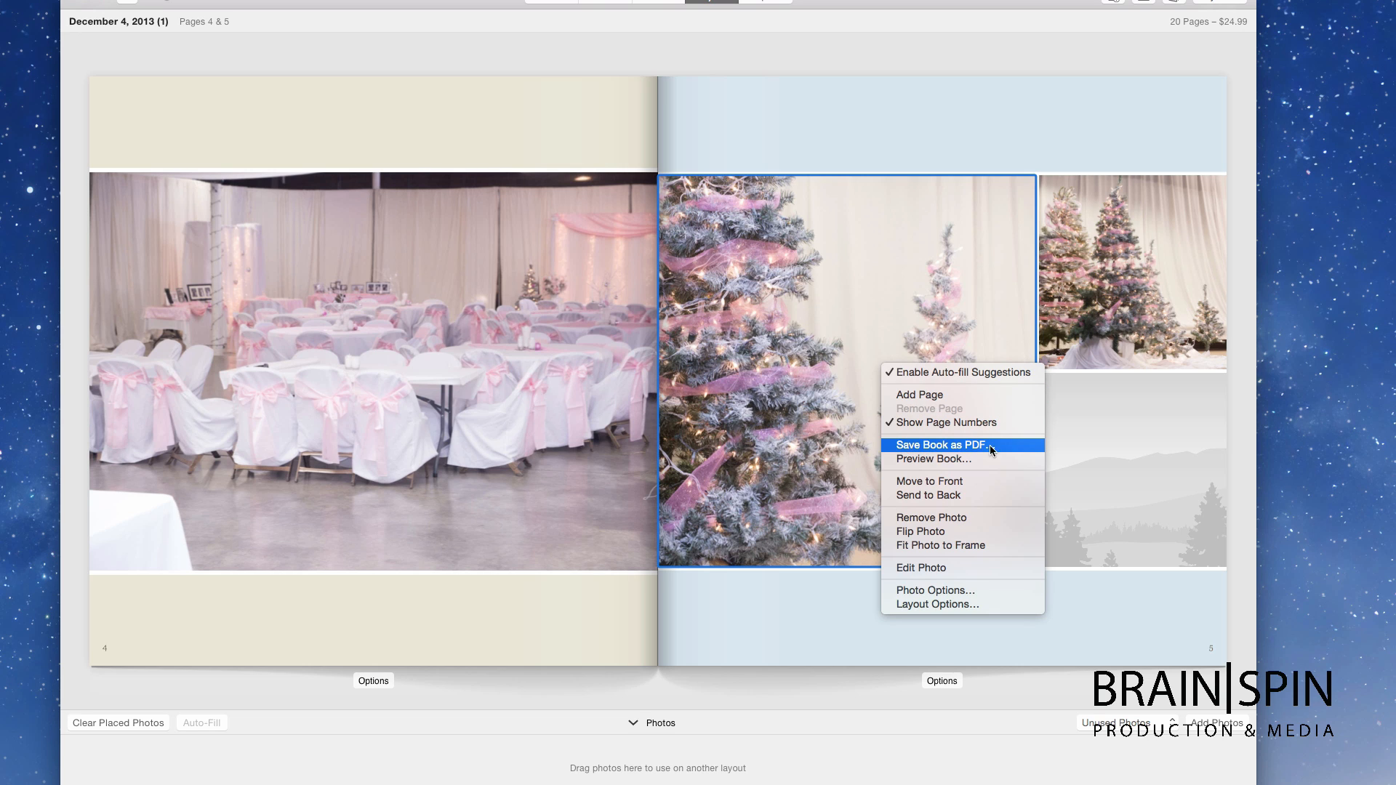
pyautogui.click(1021, 119)
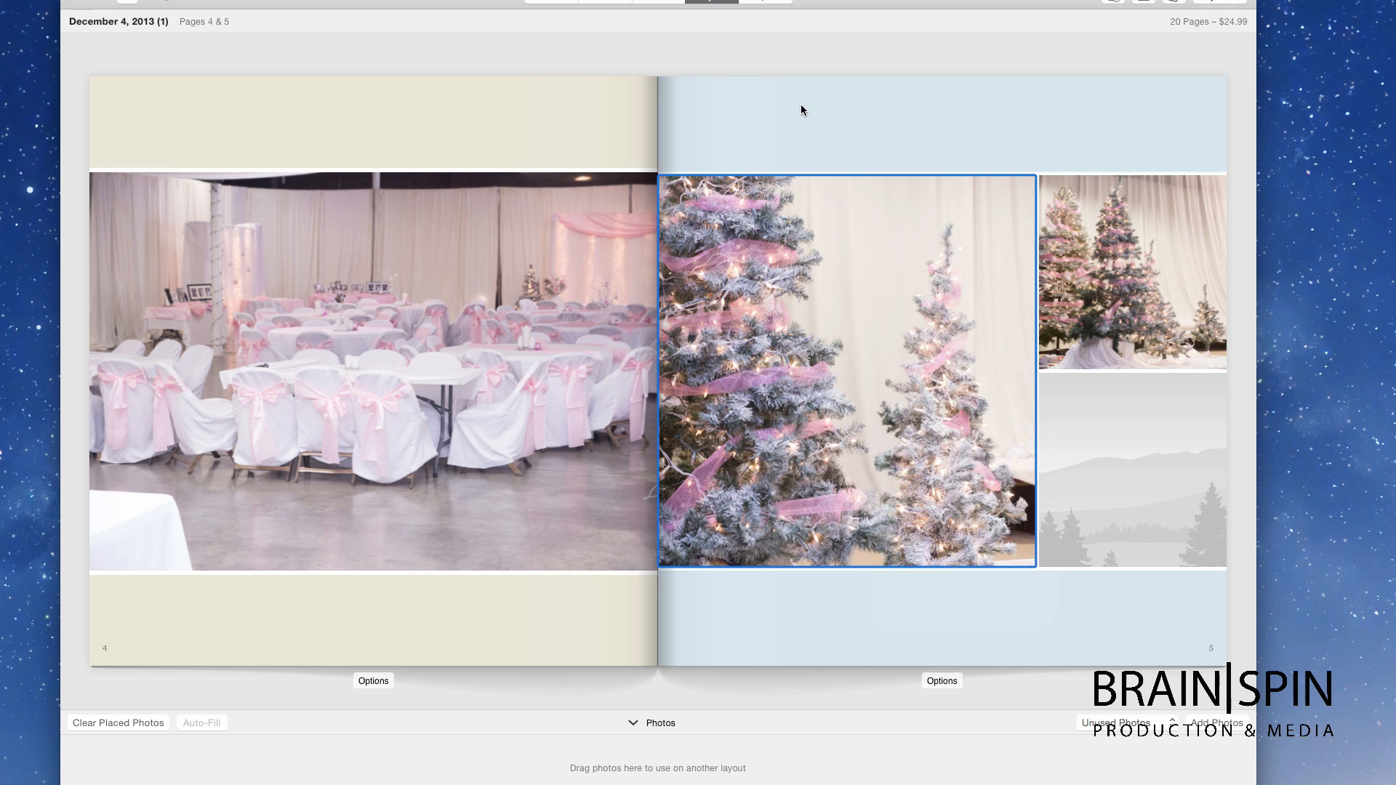
pyautogui.click(806, 60)
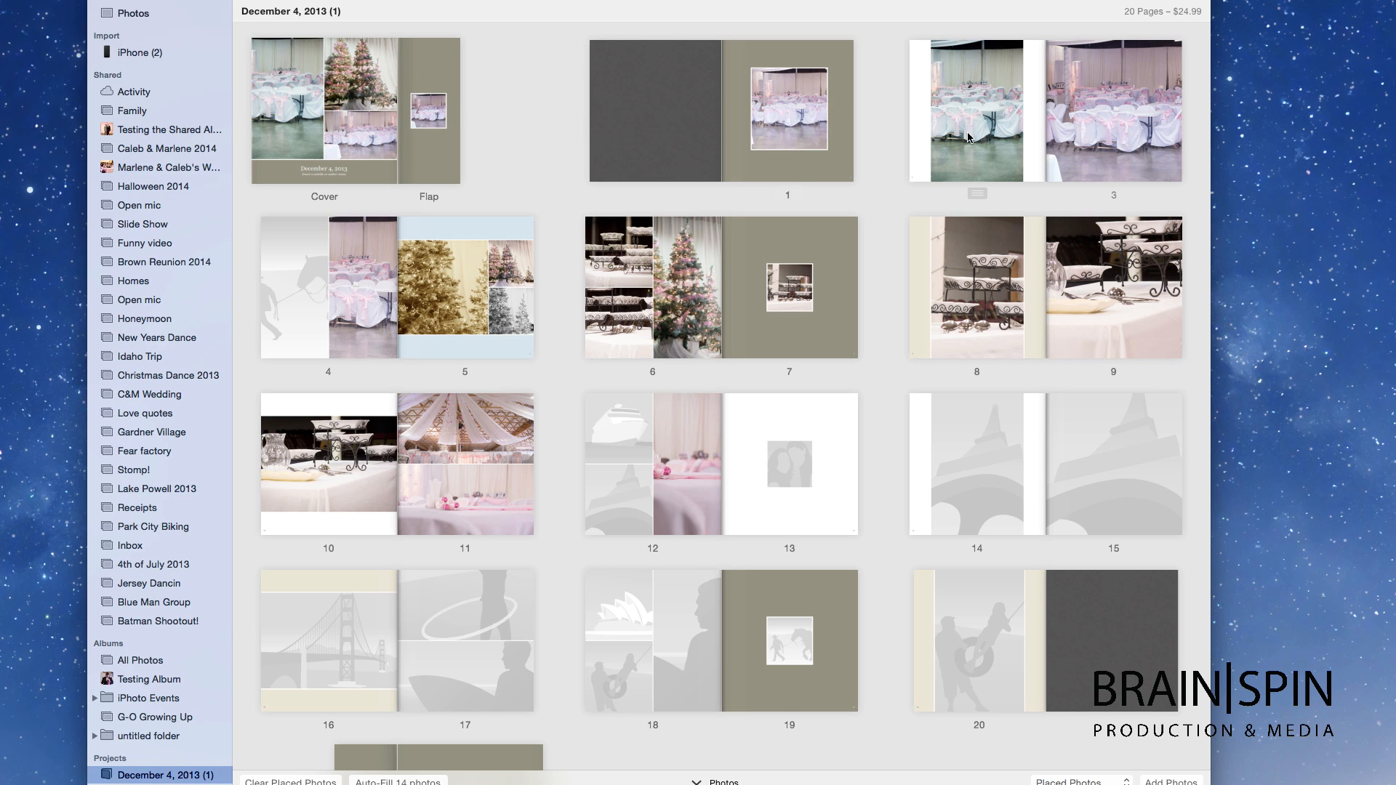
# Step: Scroll through the book's page overview to review the laid-out pages
pyautogui.scroll(-2, 967, 137)
pyautogui.scroll(2, 968, 137)
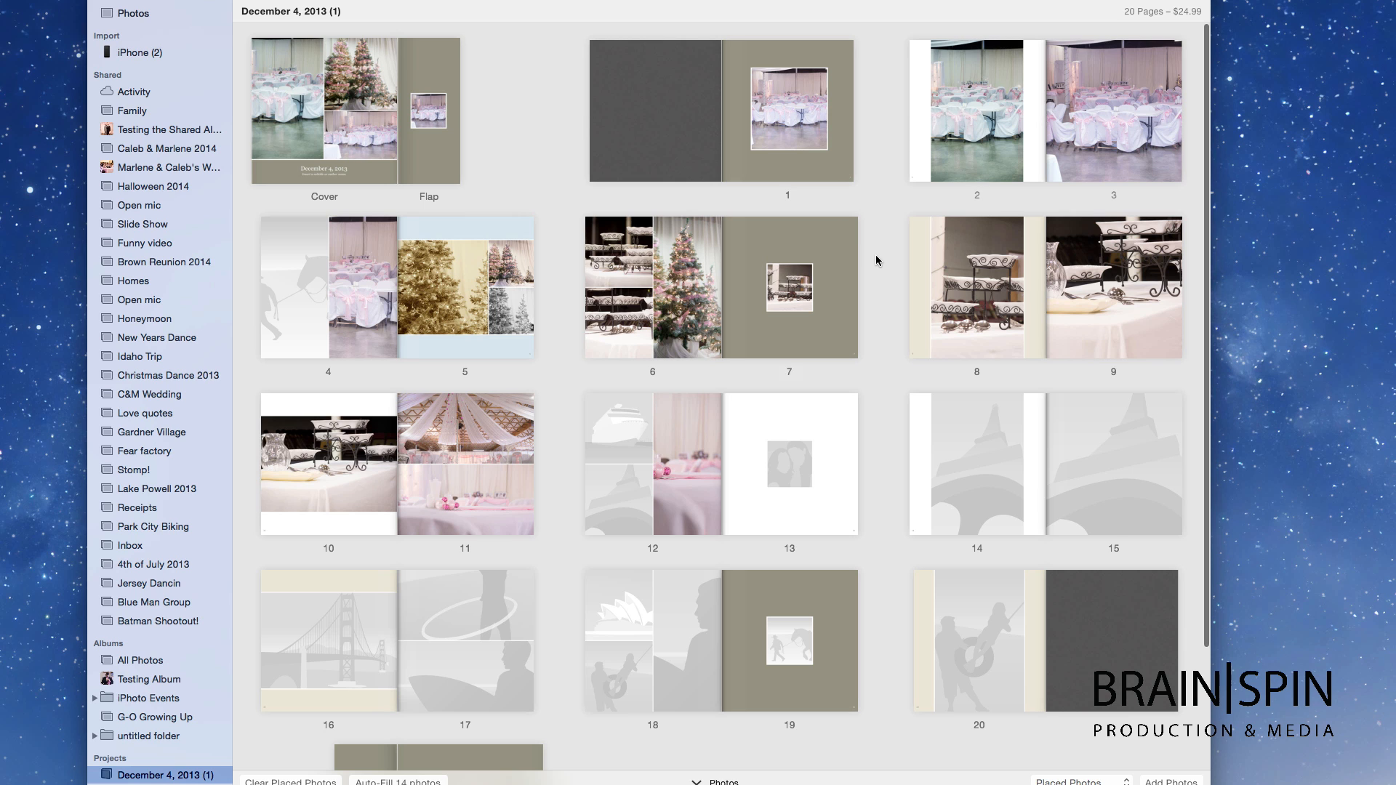
pyautogui.scroll(-4, 876, 258)
pyautogui.scroll(4, 877, 266)
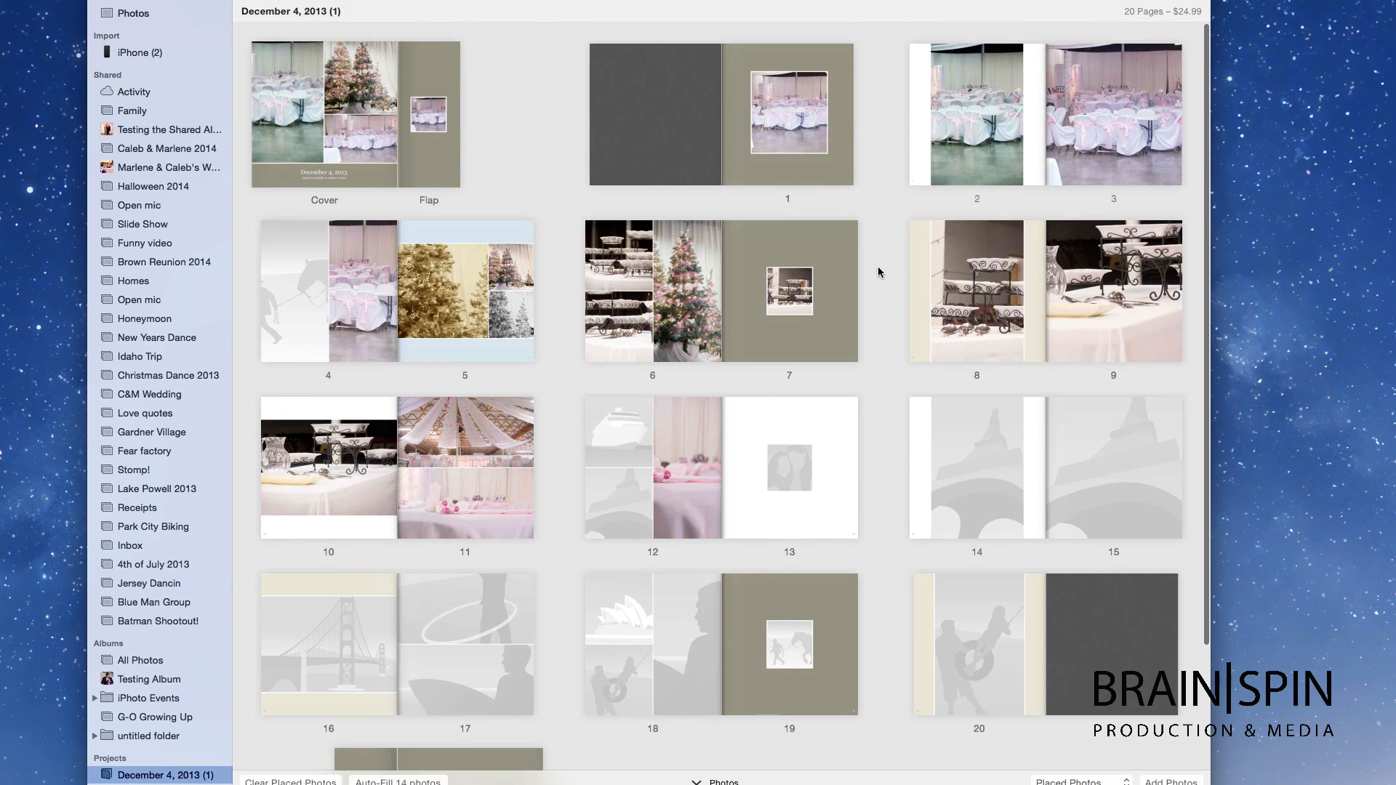